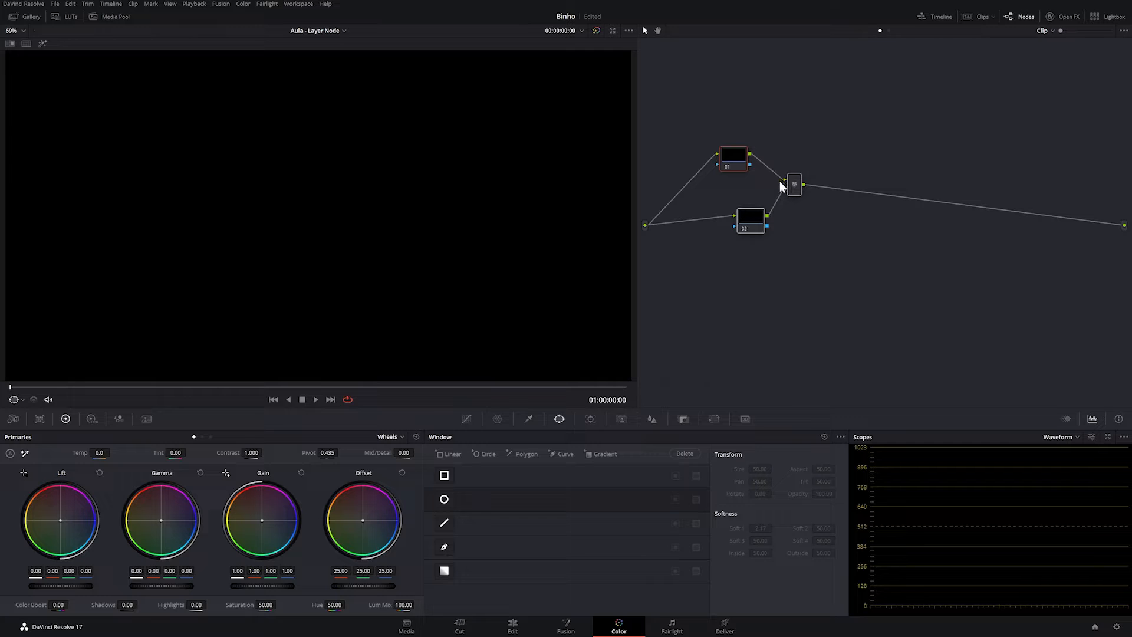
Add a layer node from node 02 and lower the mixer to sit level with node 02.
click(724, 214)
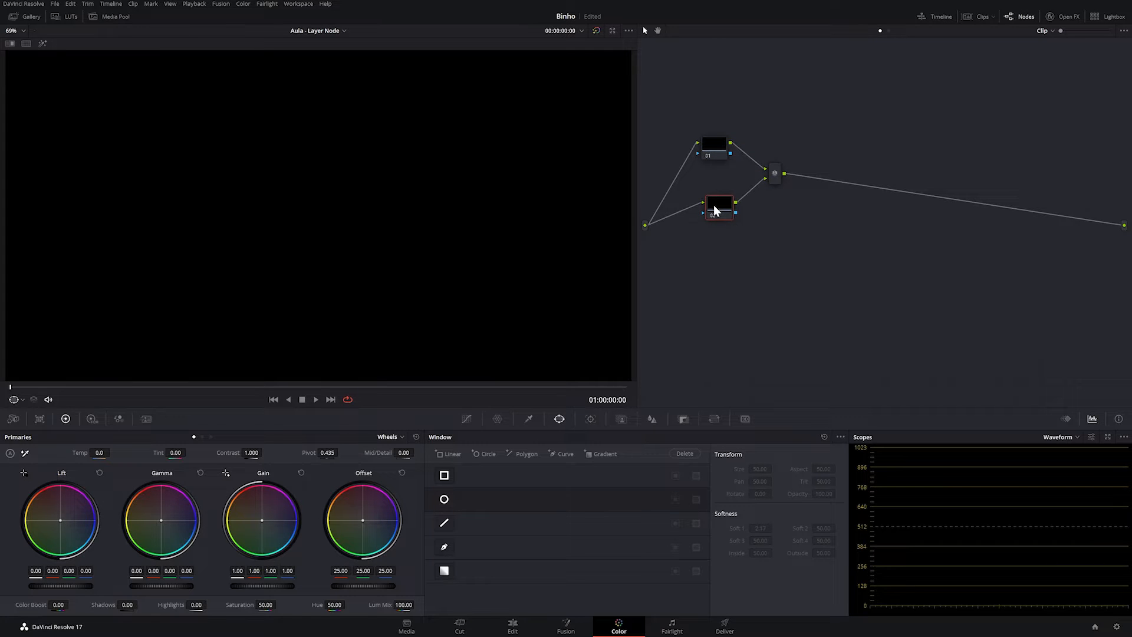
key(alt+l)
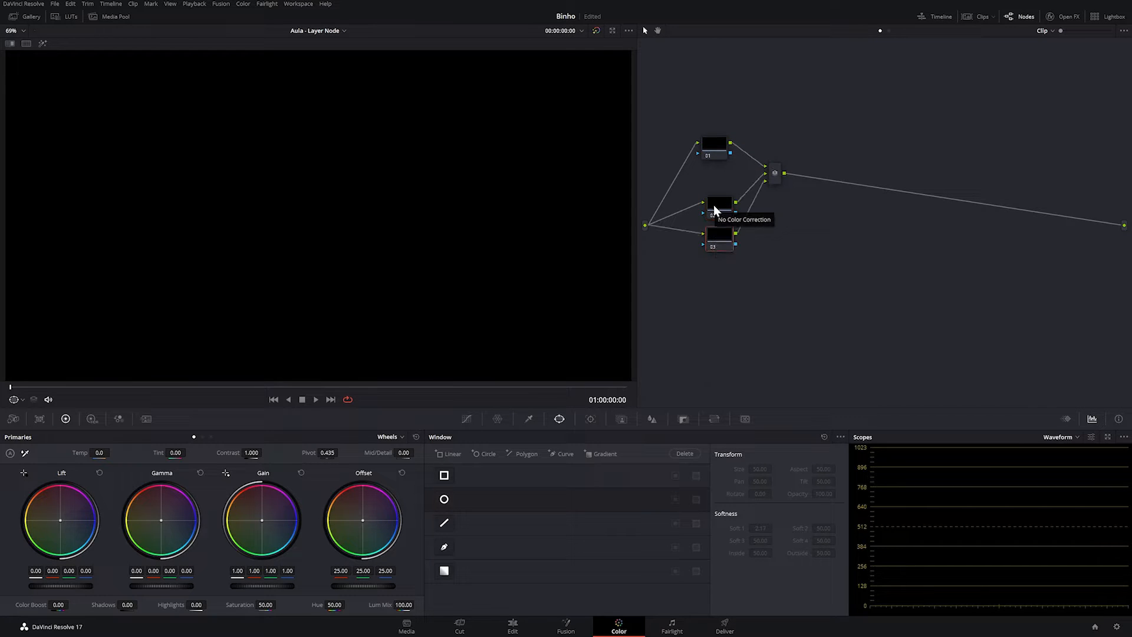
drag(772, 178, 787, 209)
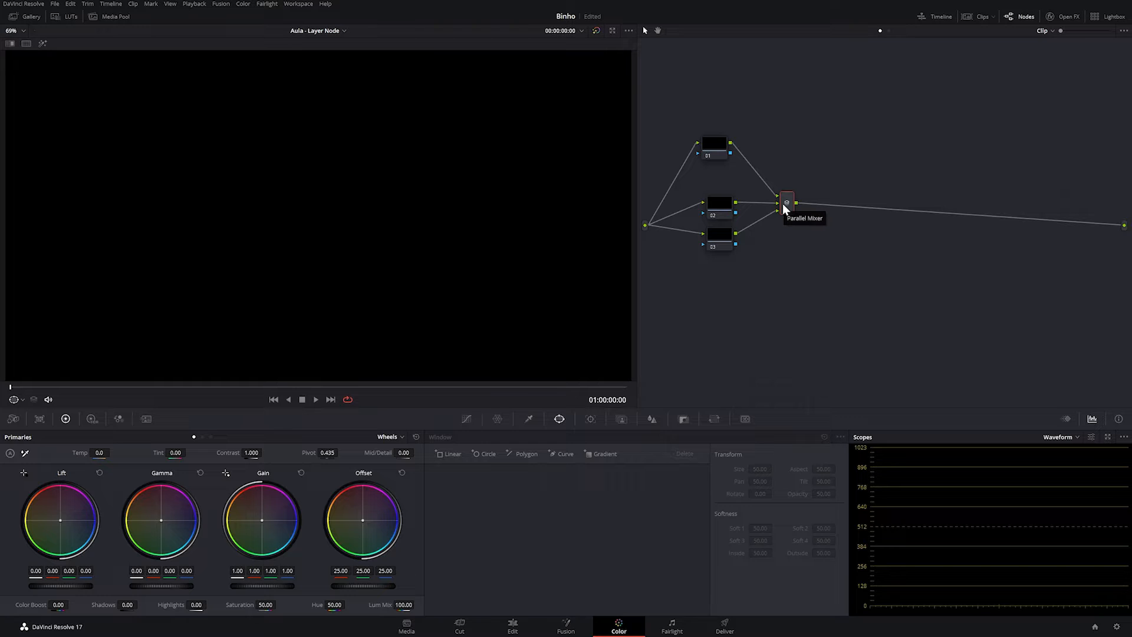
Add a serial node after the mixer and stack two more layer nodes beneath it.
key(alt+s)
drag(823, 209, 849, 175)
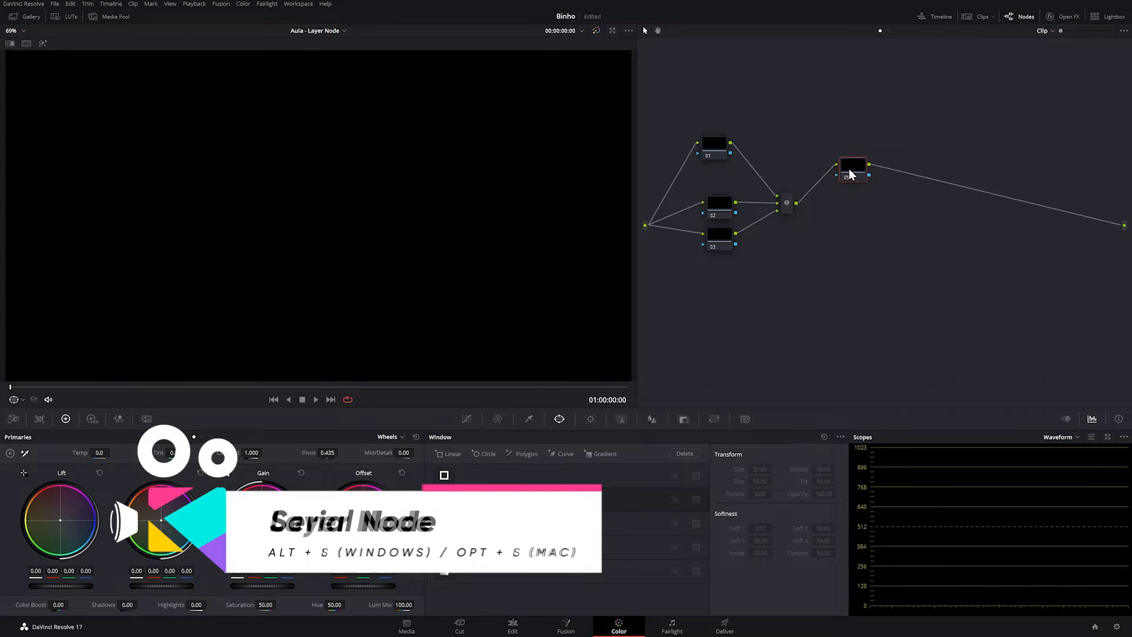
key(alt+l)
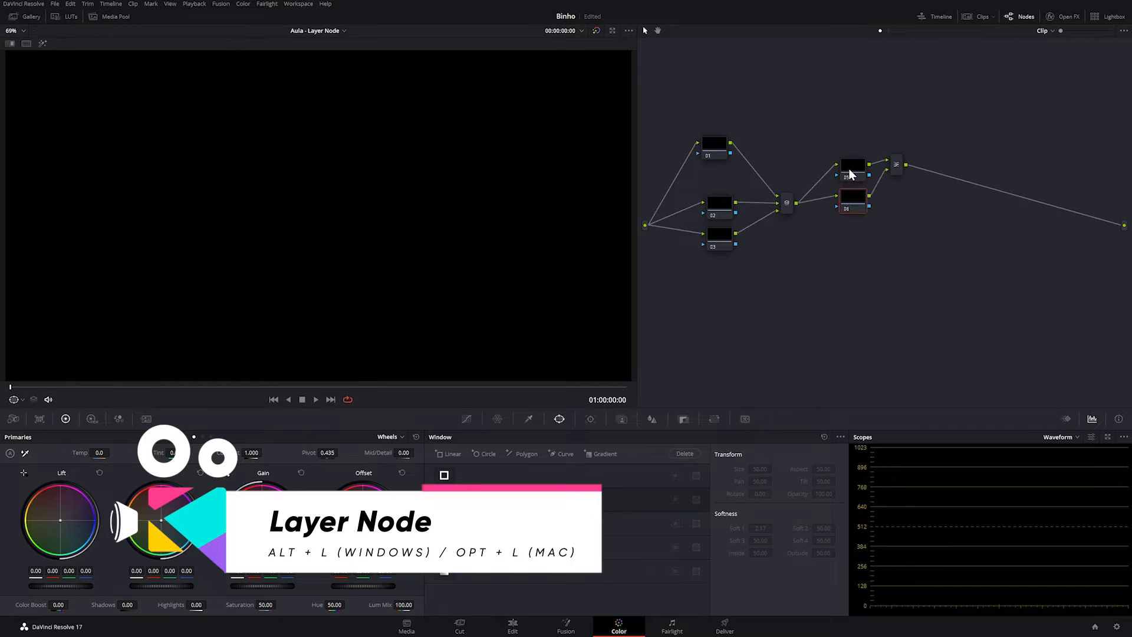
key(alt+l)
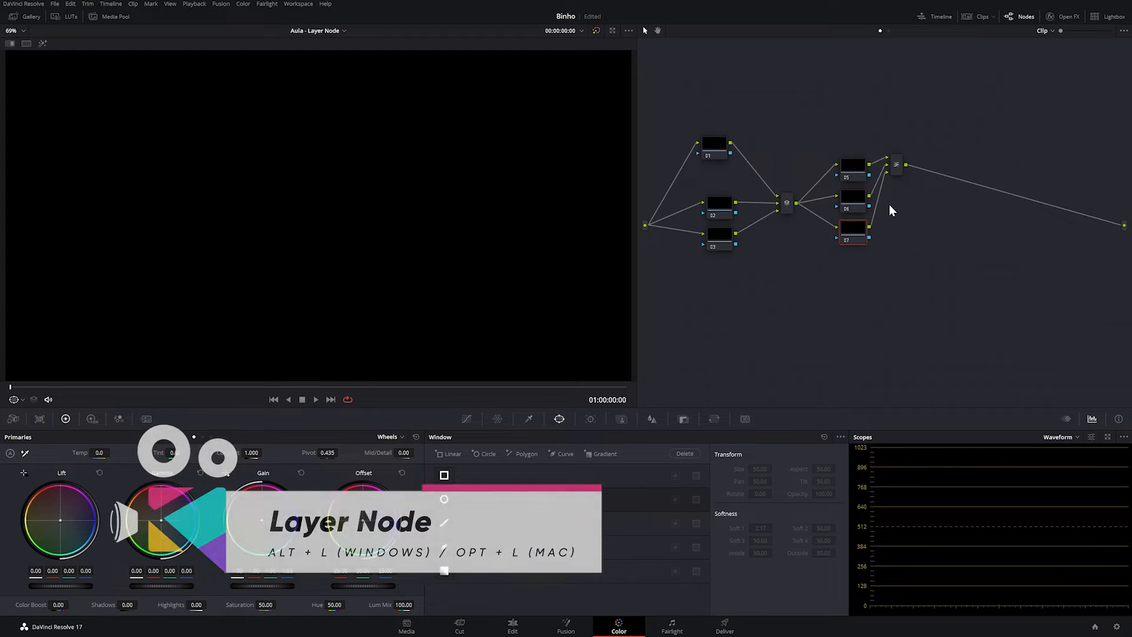
Spread the nodes of both stacks apart vertically and space out the two mixers for a clear layout.
drag(897, 168, 917, 197)
drag(854, 169, 853, 149)
drag(859, 227, 861, 241)
drag(727, 245, 711, 276)
drag(715, 154, 711, 137)
drag(788, 208, 781, 200)
drag(923, 202, 926, 200)
drag(786, 203, 783, 205)
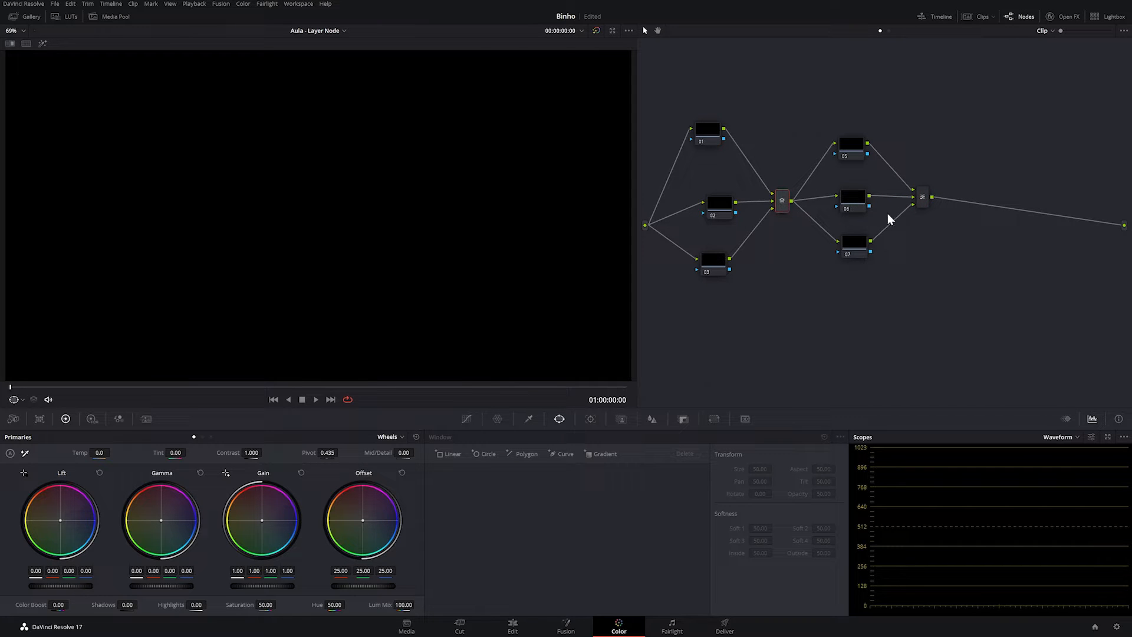
Delete every node and mixer in the graph except node 01.
drag(941, 96, 821, 255)
key(Delete)
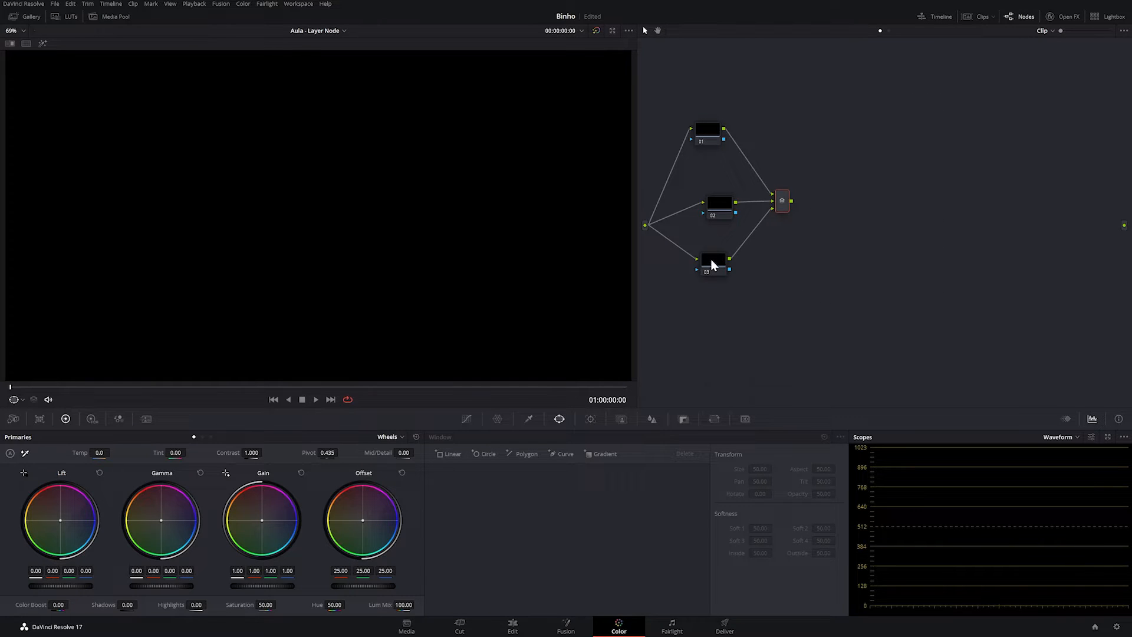
click(715, 259)
key(Delete)
drag(721, 223, 710, 265)
drag(713, 194, 793, 250)
key(Delete)
Add an unconnected Corrector node below node 01 and a Layer Mixer node to the right of both.
right_click(755, 212)
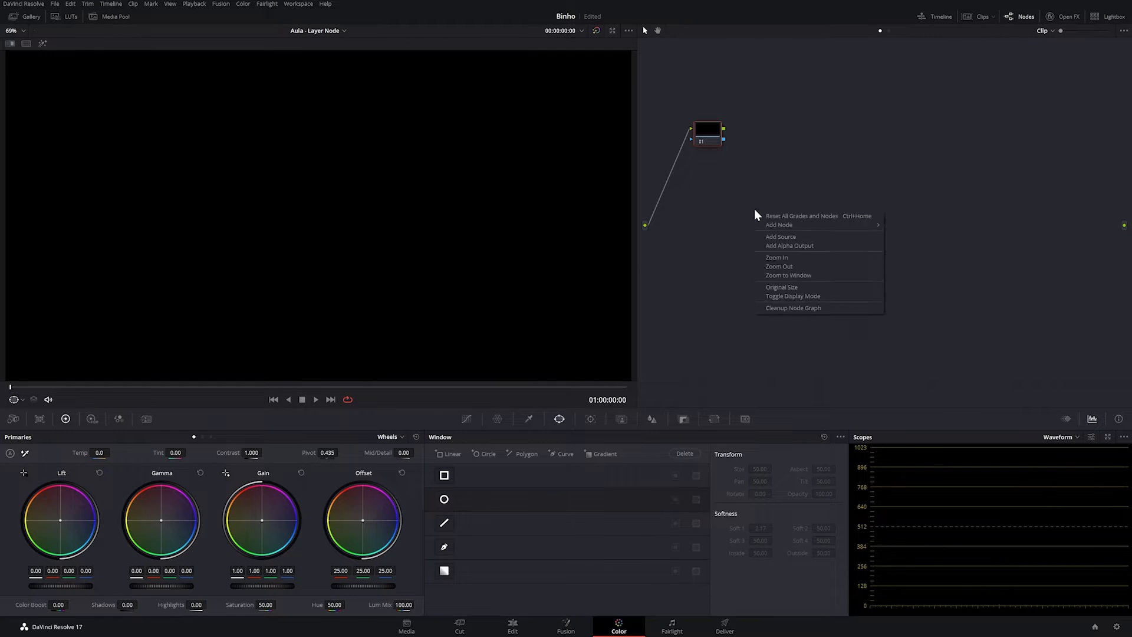
mouse_move(784, 232)
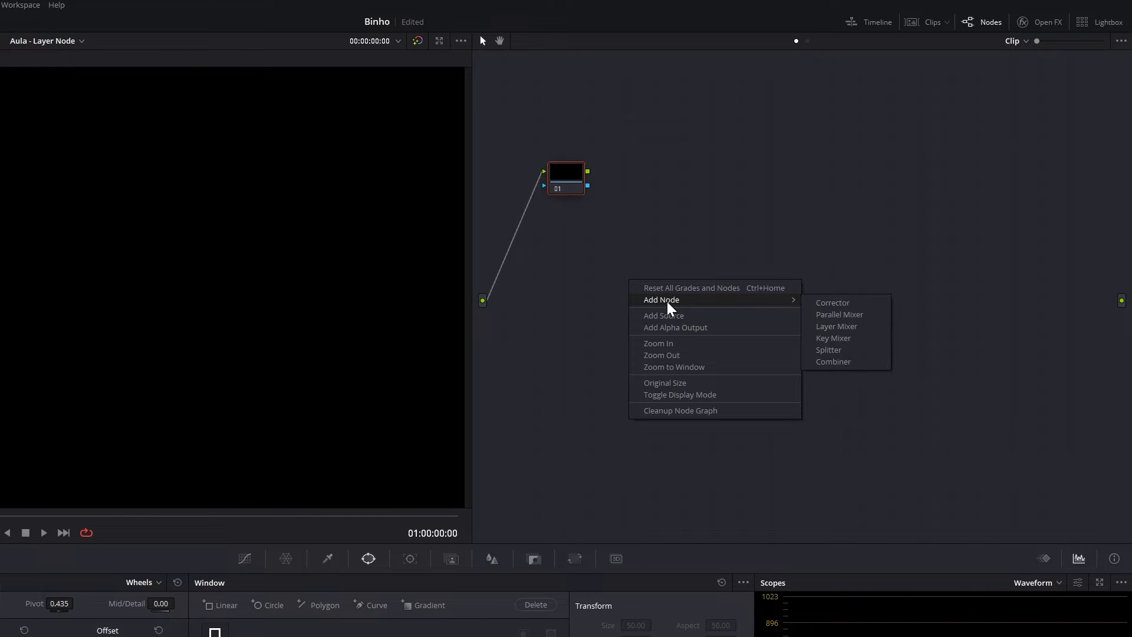
click(849, 303)
drag(628, 294, 591, 336)
right_click(676, 261)
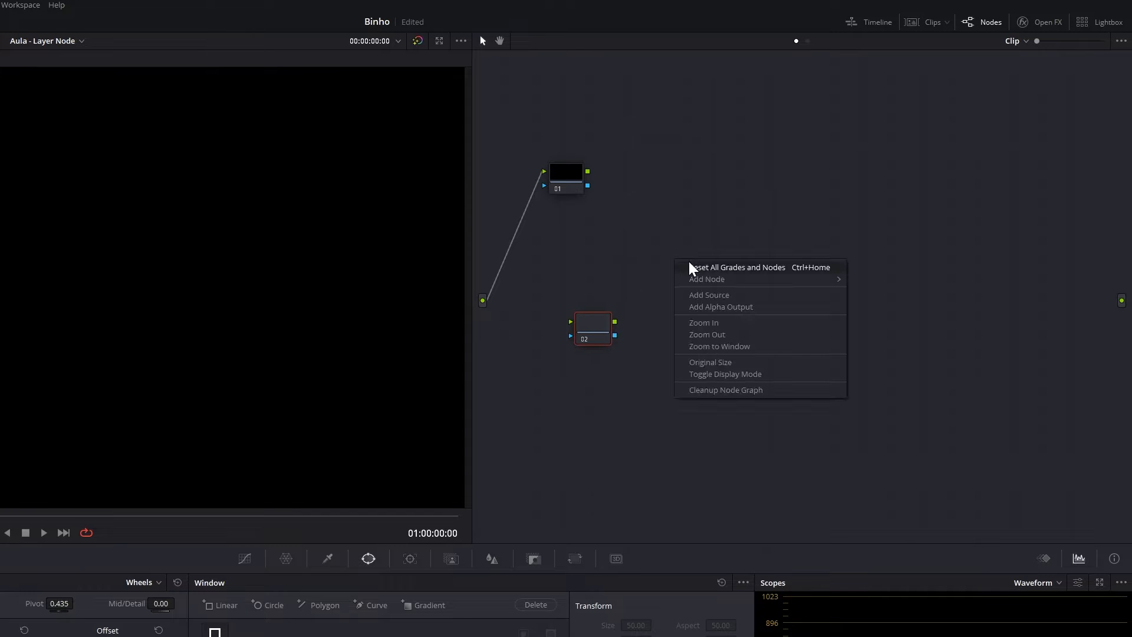
mouse_move(751, 281)
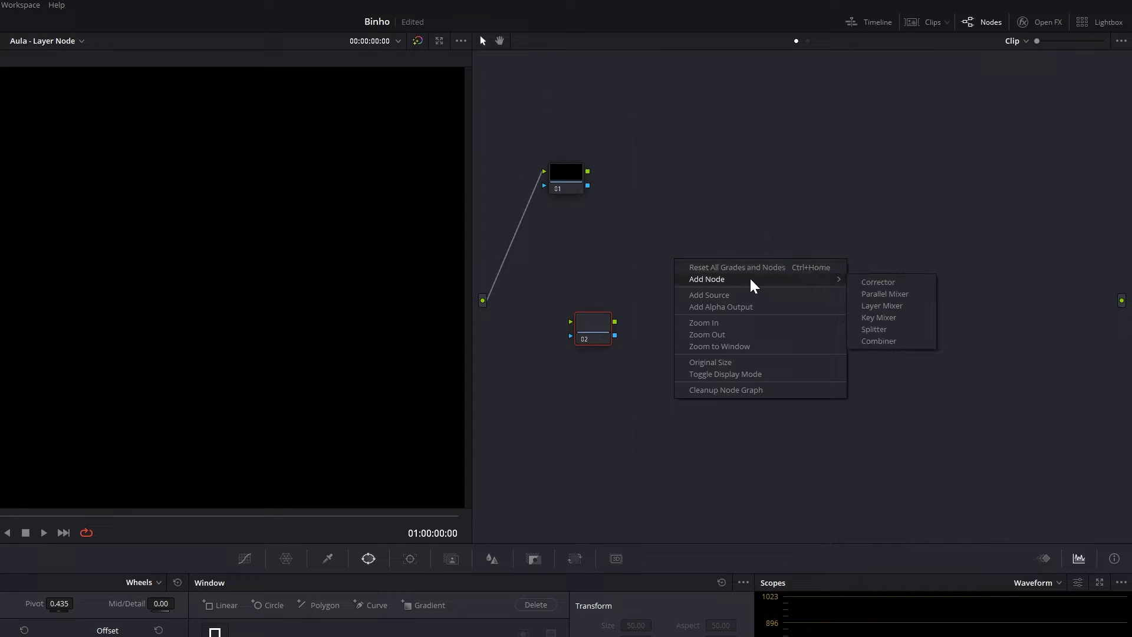
click(901, 303)
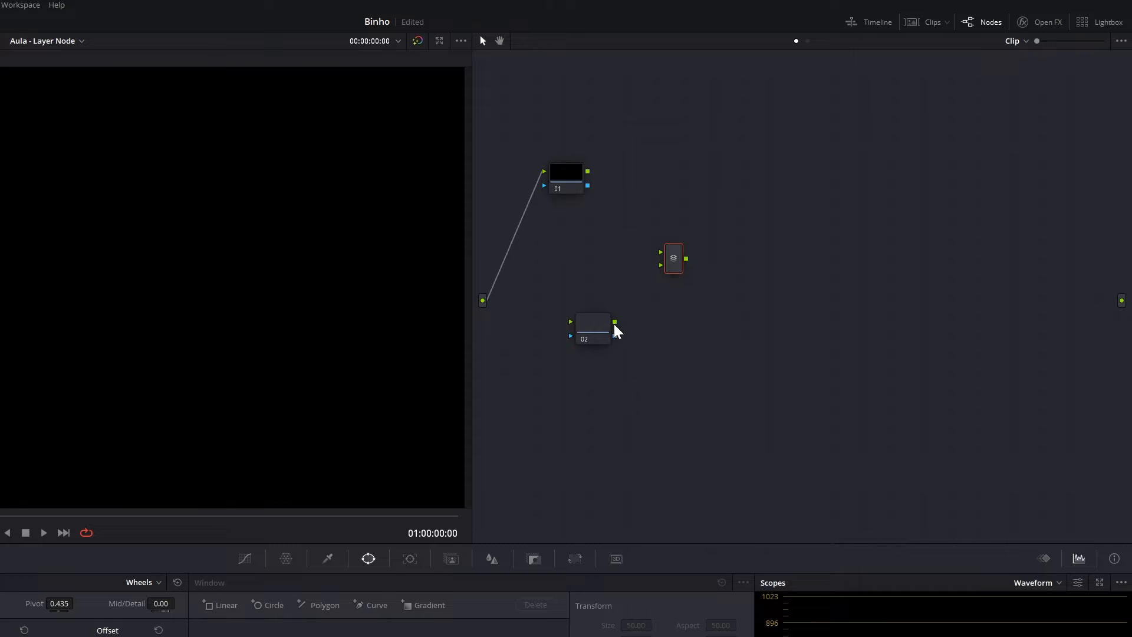
Link nodes 01 and 02 into the mixer, the source to node 02 and the mixer to the output, aligning both nodes.
drag(615, 322, 656, 270)
drag(588, 171, 661, 254)
drag(571, 322, 486, 306)
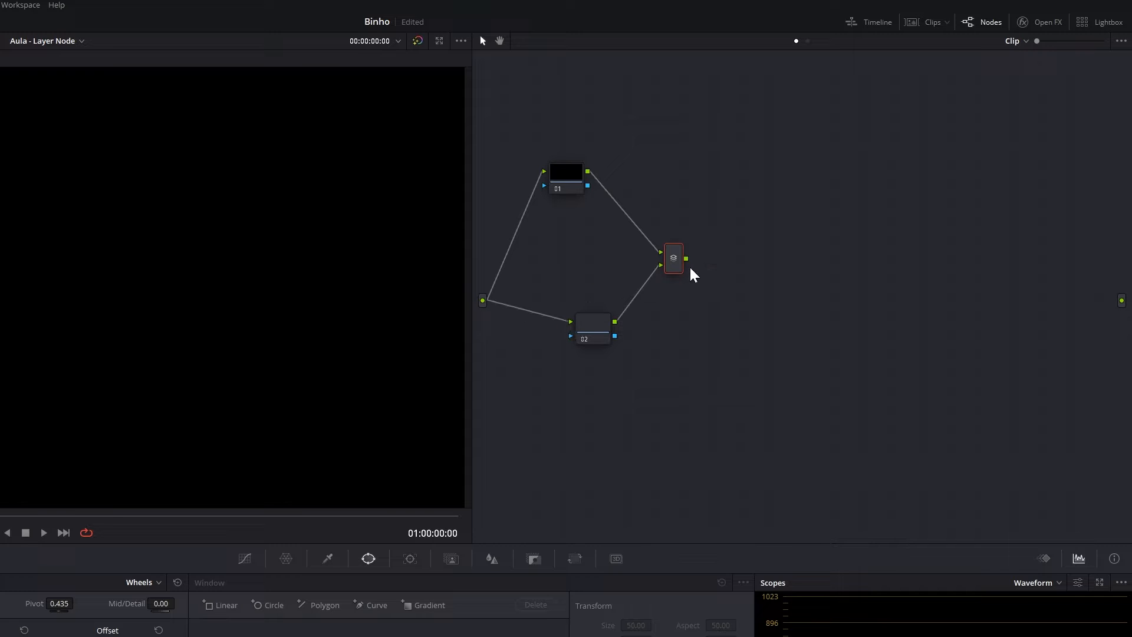
drag(687, 258, 1122, 300)
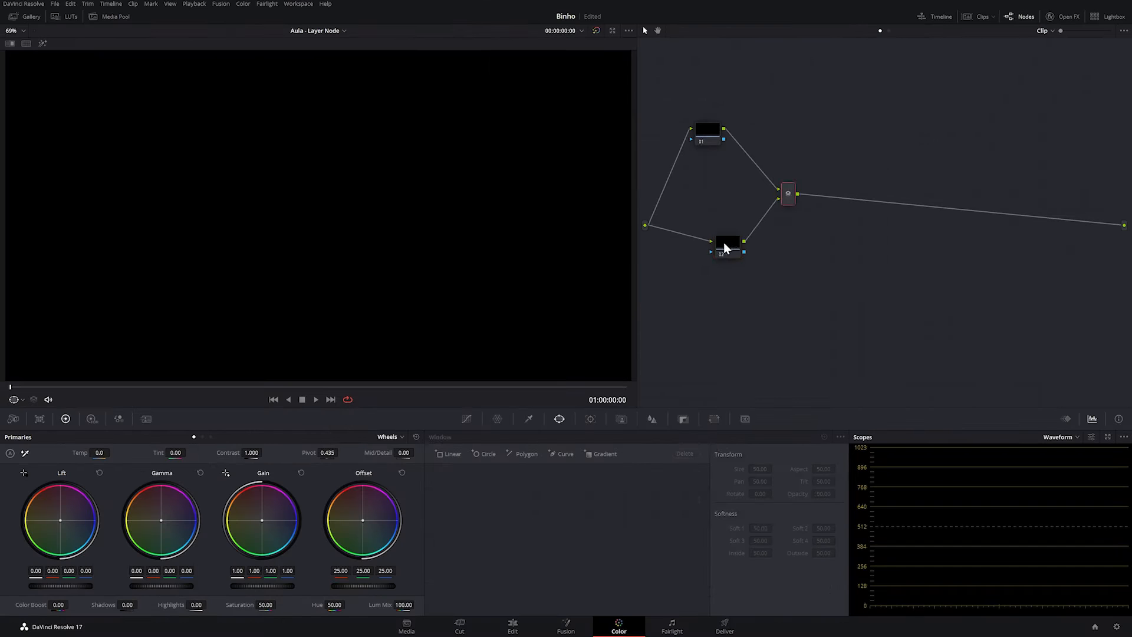
drag(593, 328, 589, 359)
drag(706, 134, 707, 167)
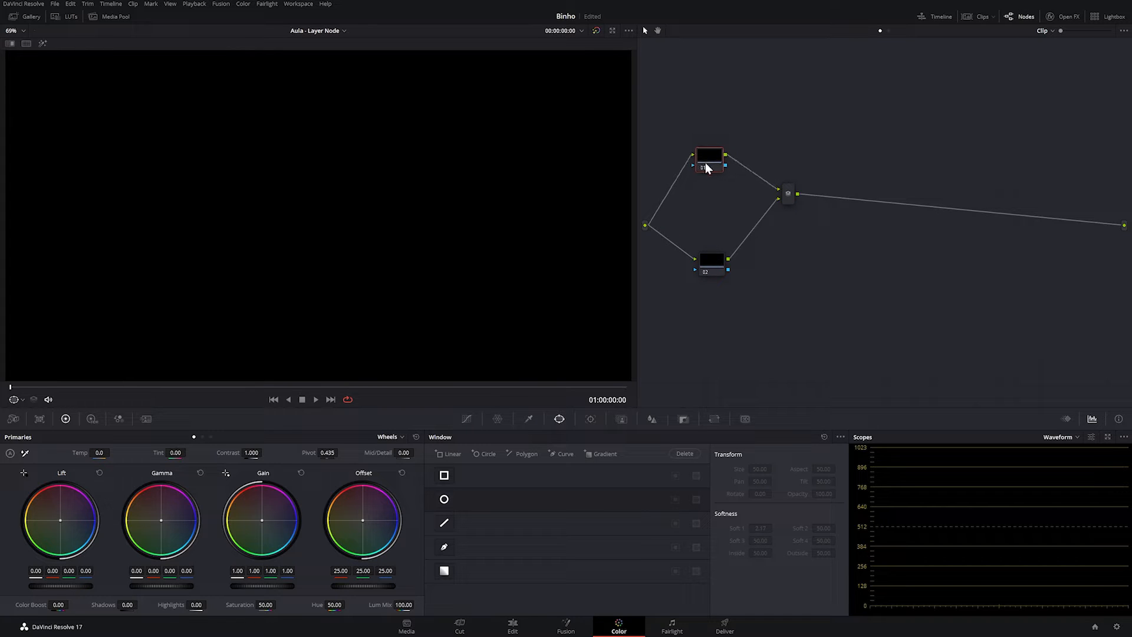
Add a circle window to node 01 and another to node 02.
click(444, 499)
click(709, 268)
click(444, 499)
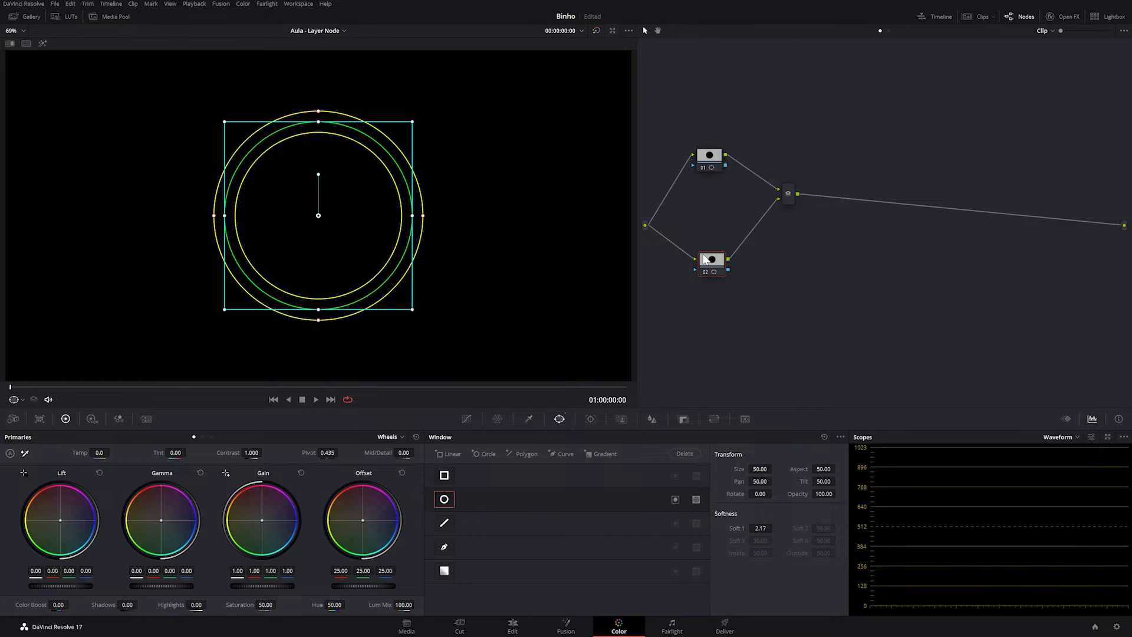
Separate the two circle windows by setting Pan to 44.68 on node 01 and 53.70 on node 02.
drag(758, 483, 749, 481)
click(712, 161)
click(705, 260)
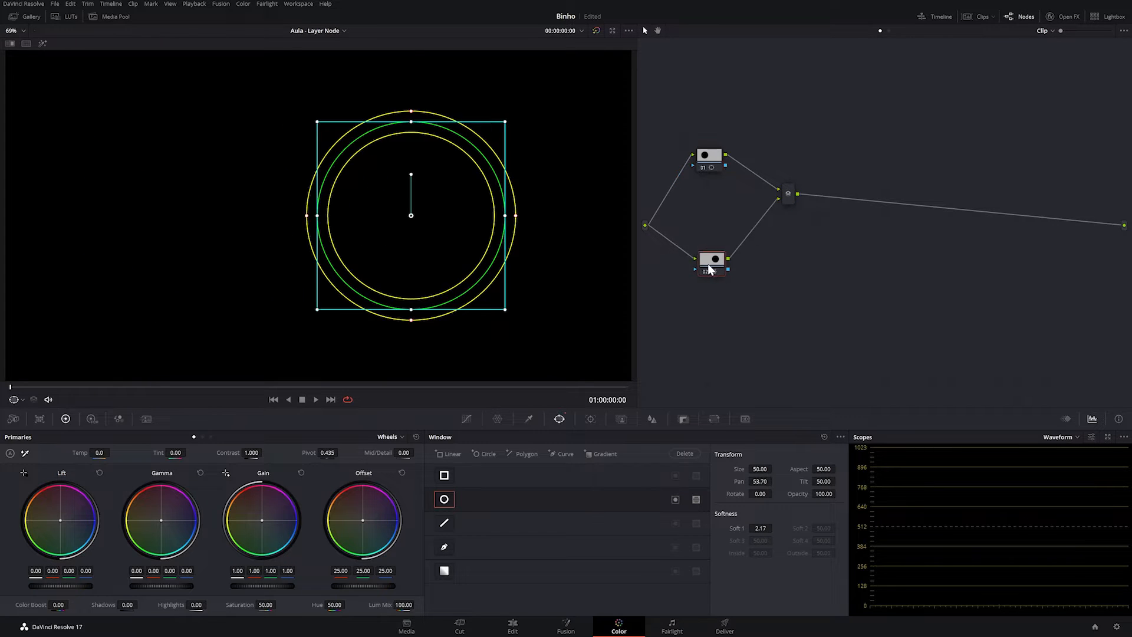
Switch the Primaries to Bars and set the red Offset of node 01 to 100.
click(711, 158)
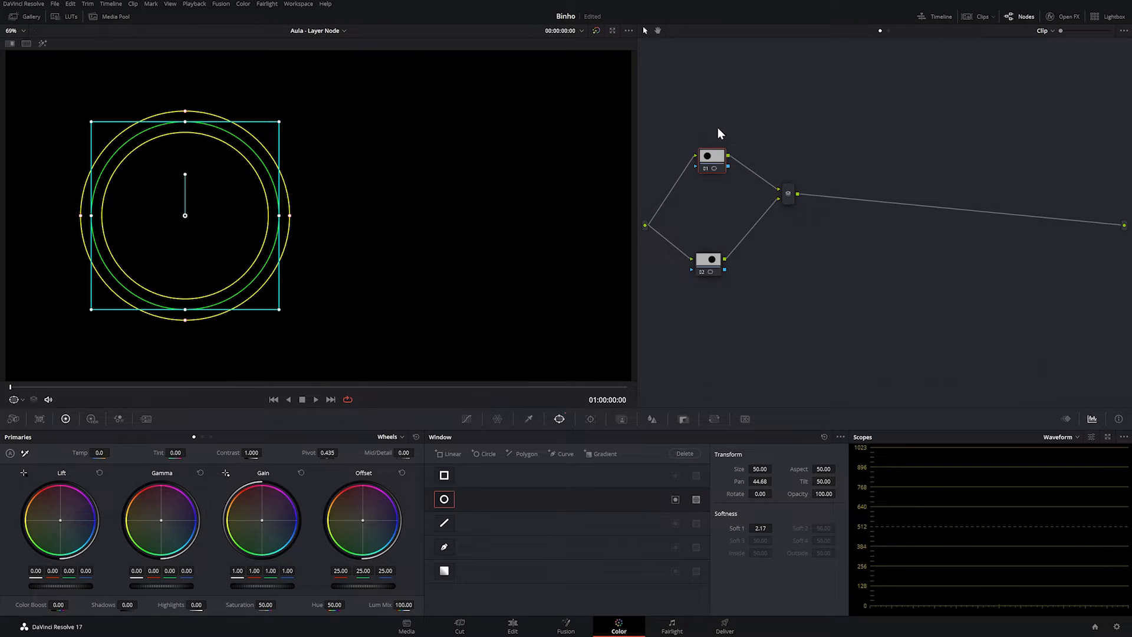
click(387, 436)
click(393, 460)
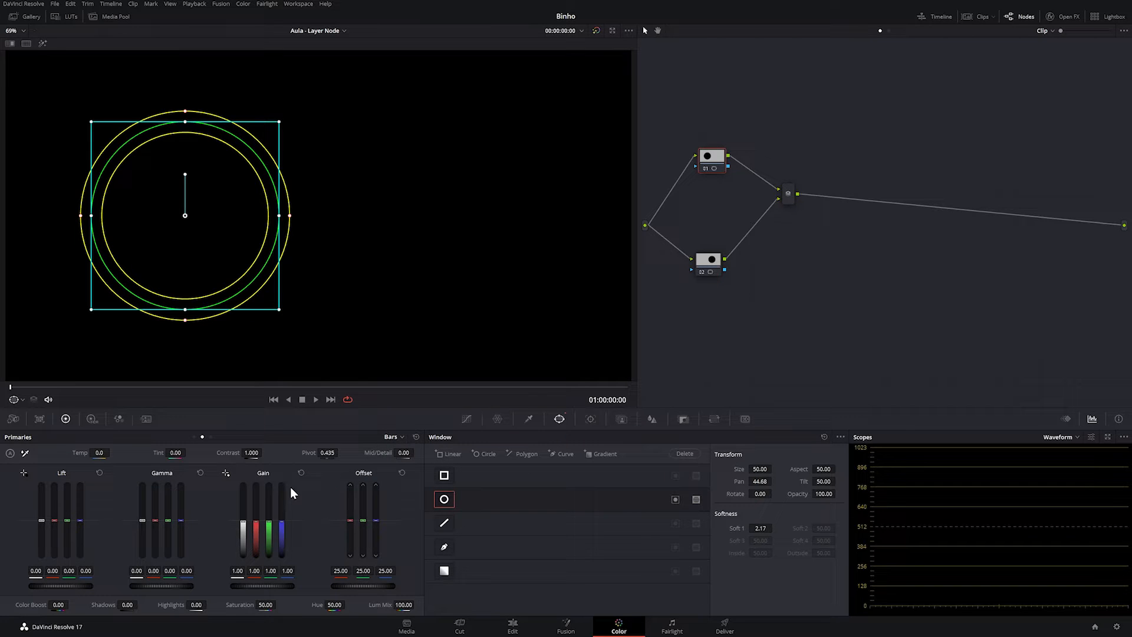
double_click(340, 571)
text(100)
key(Return)
Set the blue Offset of node 02 to 100.
click(710, 258)
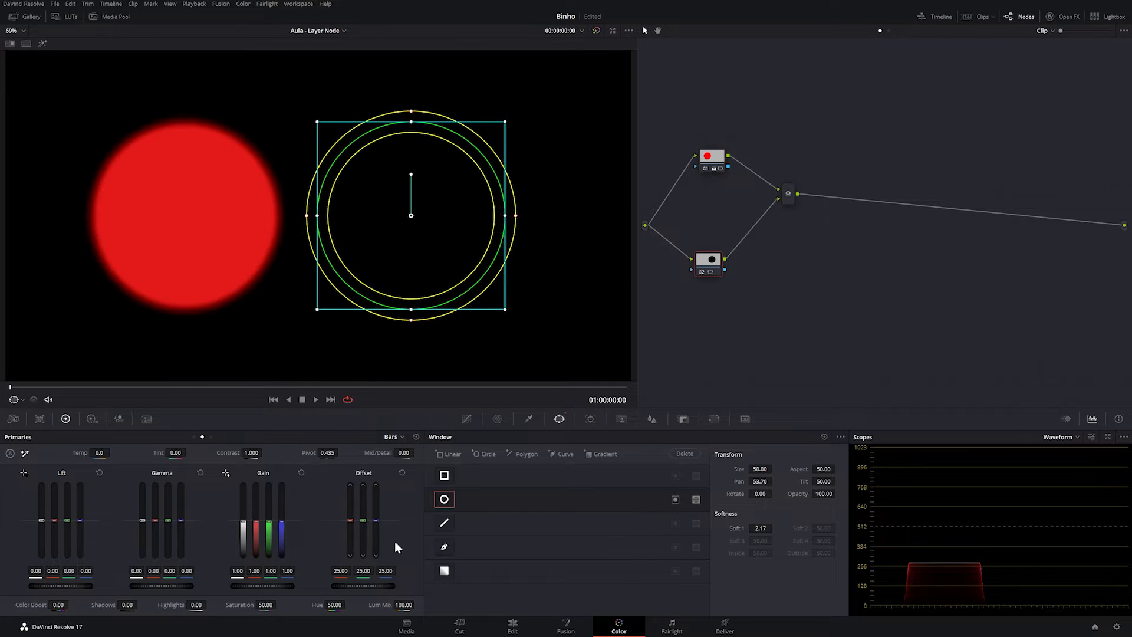
double_click(386, 571)
text(1)
key(Return)
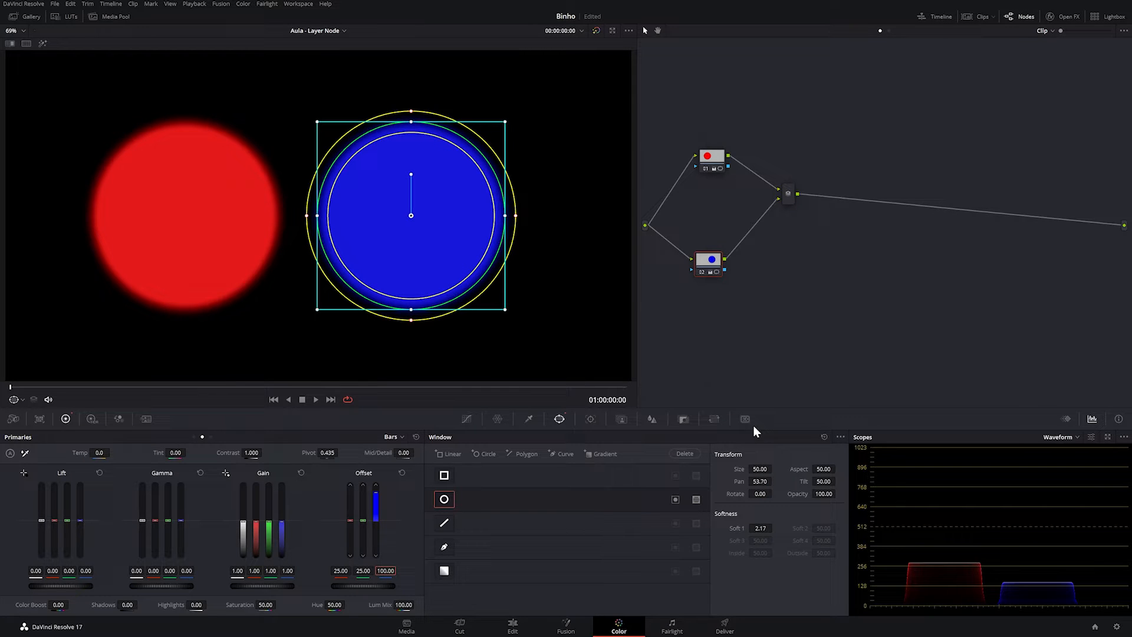
Align nodes 01 and 02 vertically and move the mixer farther away from them.
click(708, 164)
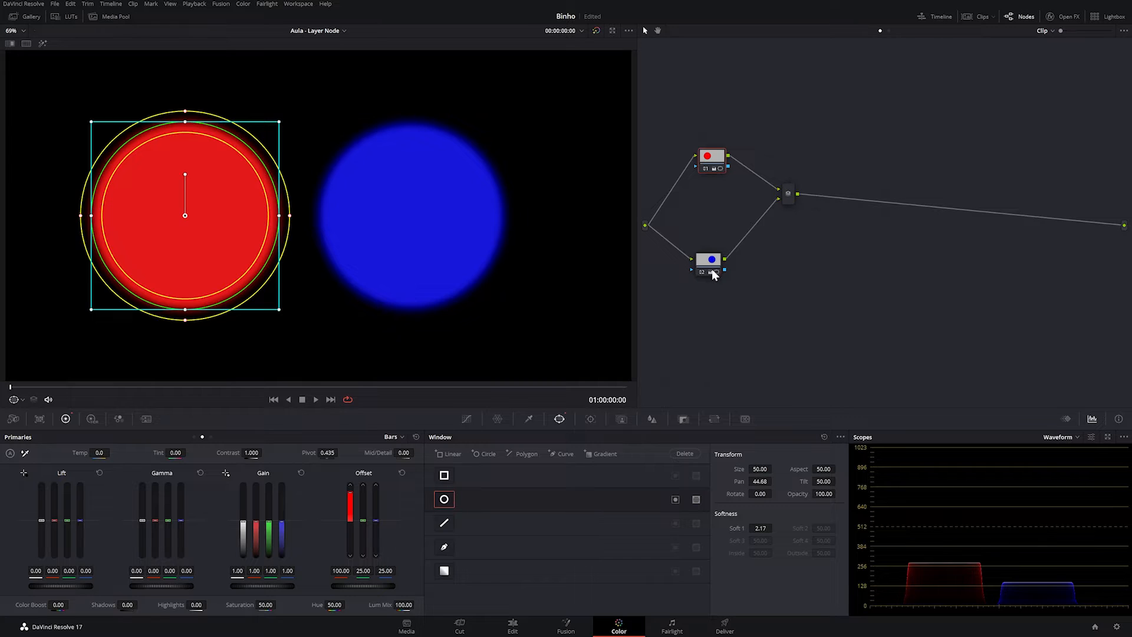
click(711, 261)
click(715, 160)
drag(710, 262, 715, 259)
click(715, 170)
drag(713, 170, 714, 175)
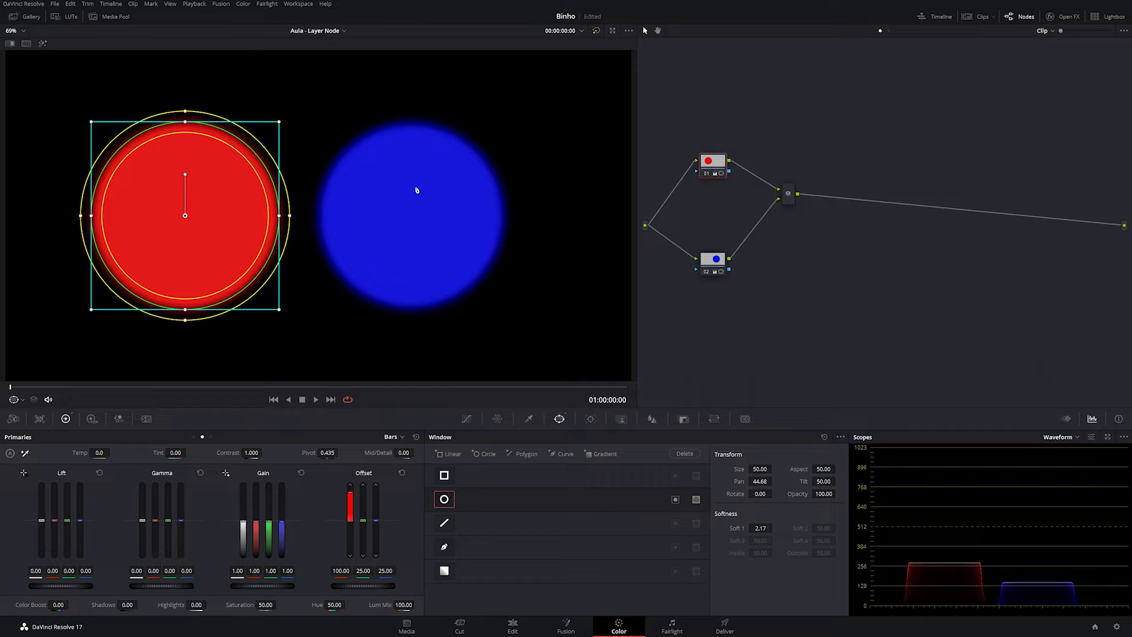
drag(795, 199, 841, 202)
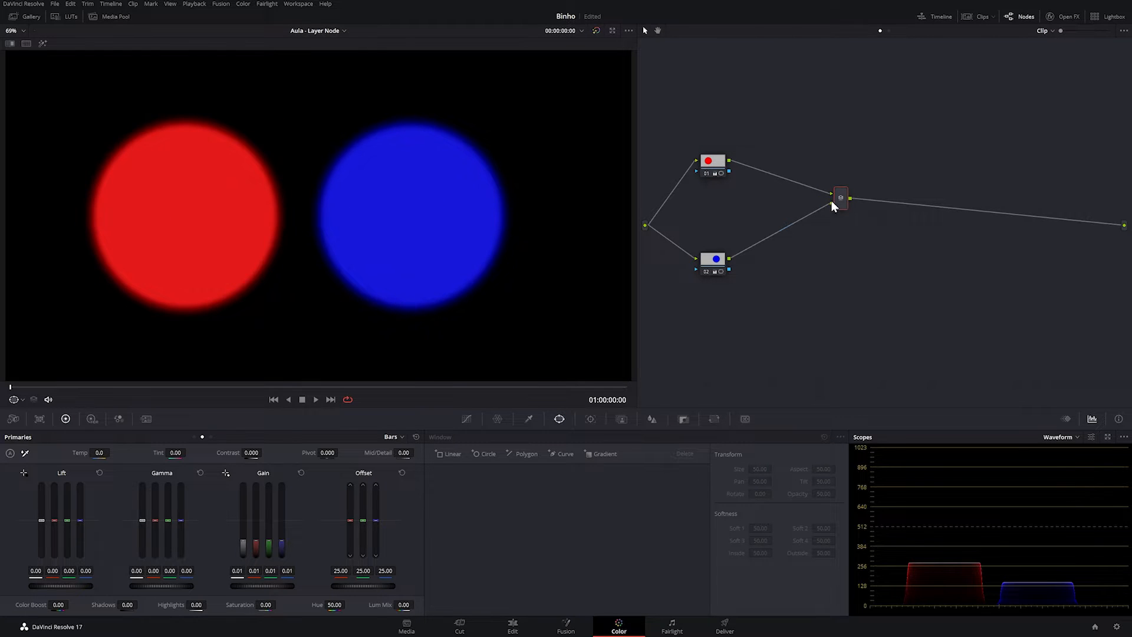
Delete the mixer and rewire node 02 in series between node 01 and the output.
key(Delete)
click(717, 261)
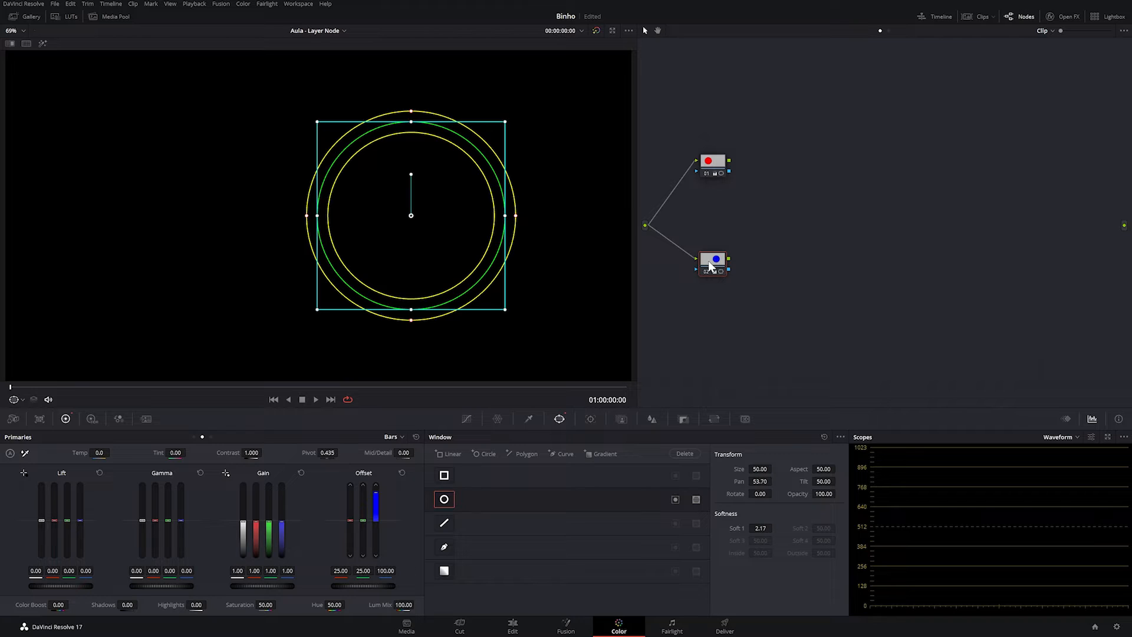
click(678, 248)
drag(712, 264, 795, 185)
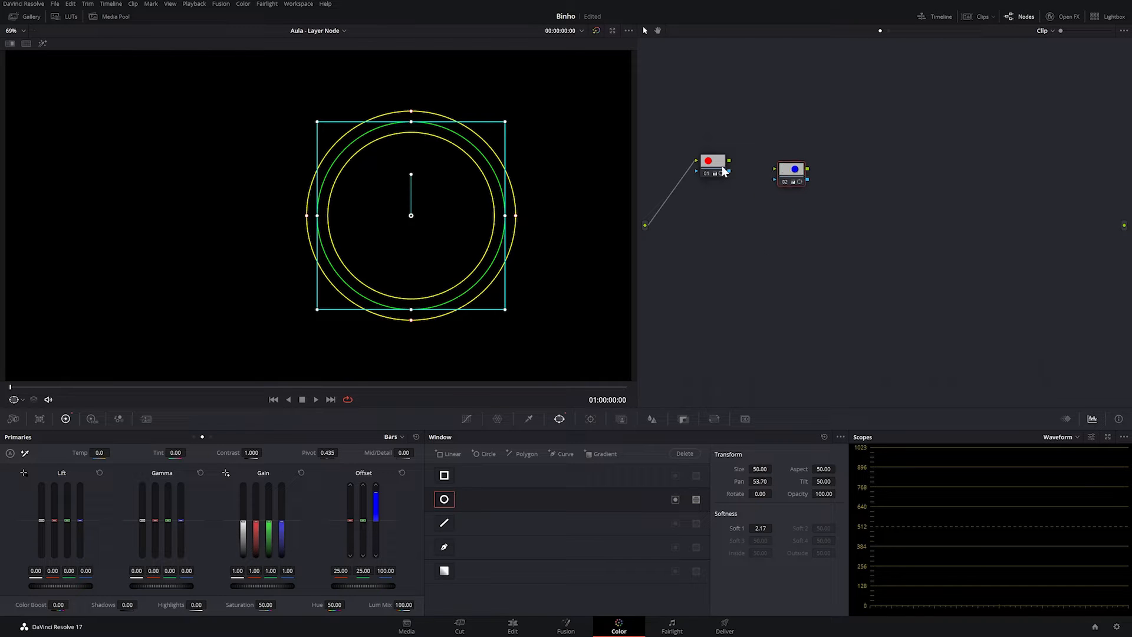
drag(807, 169, 1124, 225)
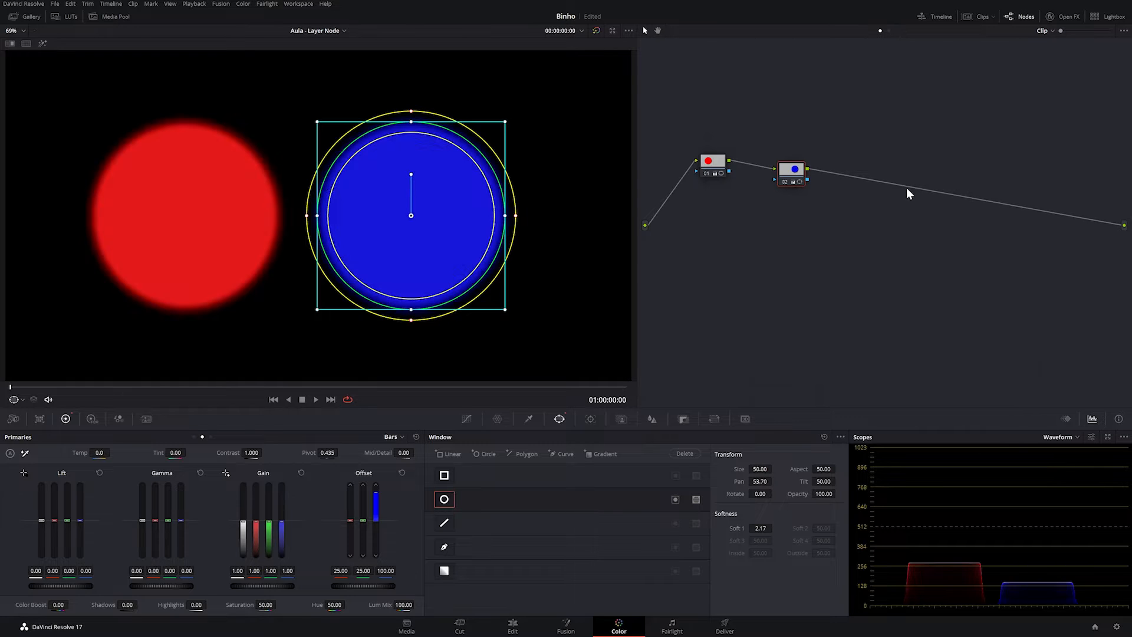
drag(715, 168, 708, 193)
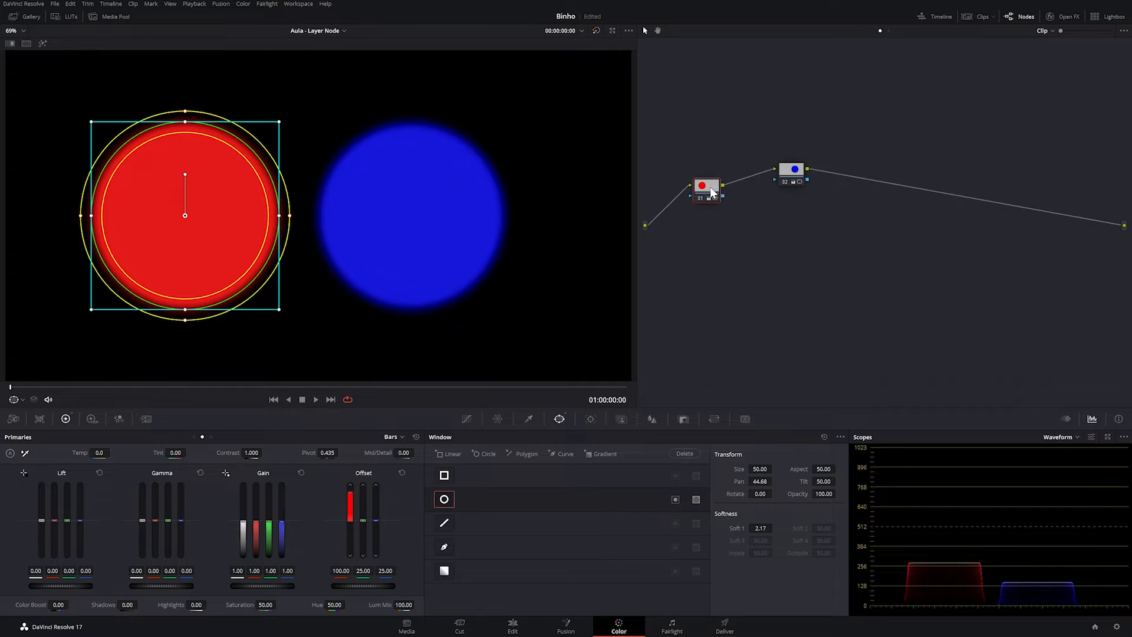
drag(783, 176, 781, 188)
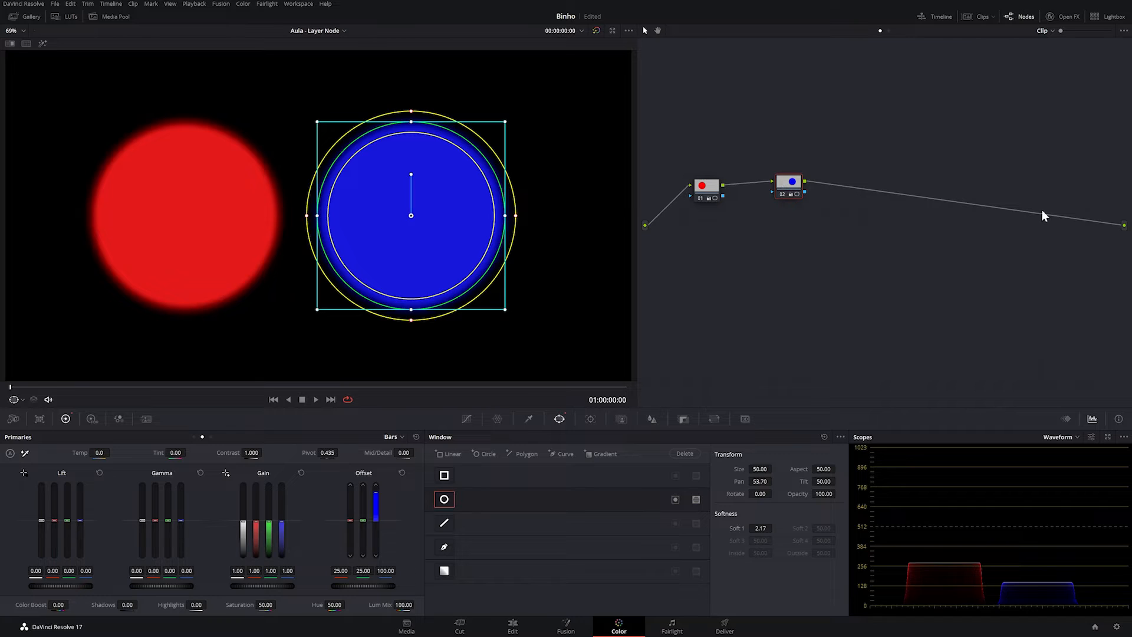
Undo the mixer deletion and the serial rewiring of node 02.
key(ctrl+z)
key(ctrl+z)
key(ctrl+z)
key(ctrl+z)
key(ctrl+z)
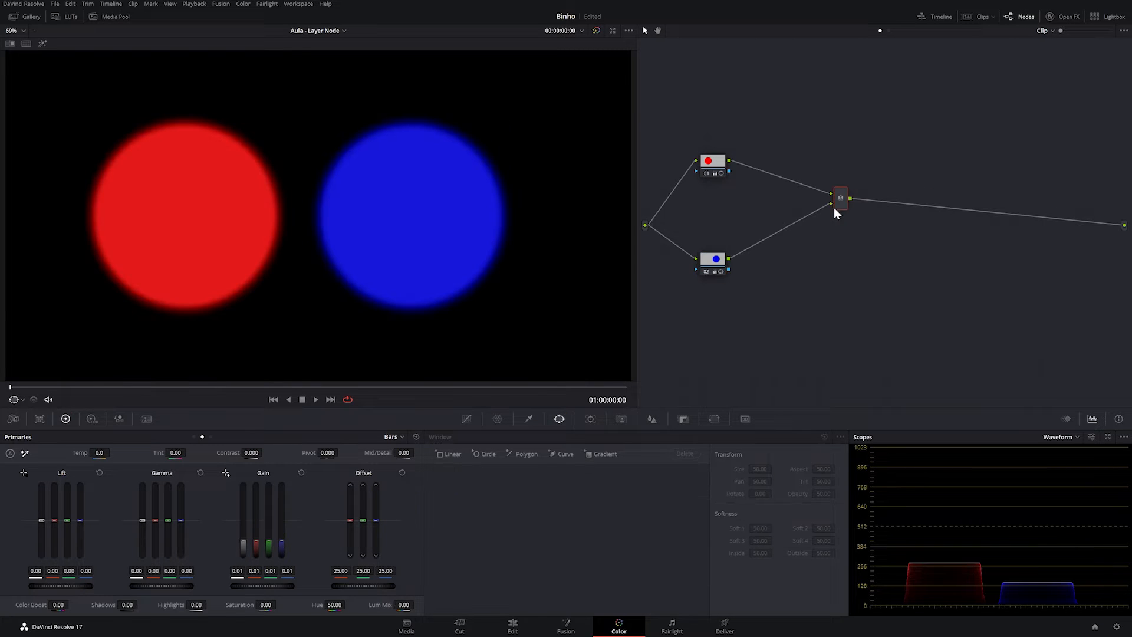
Move the mixer closer to the corrector nodes and reposition nodes 01 and 02 one above the other.
drag(716, 161, 710, 159)
drag(839, 203, 797, 217)
drag(715, 165, 731, 170)
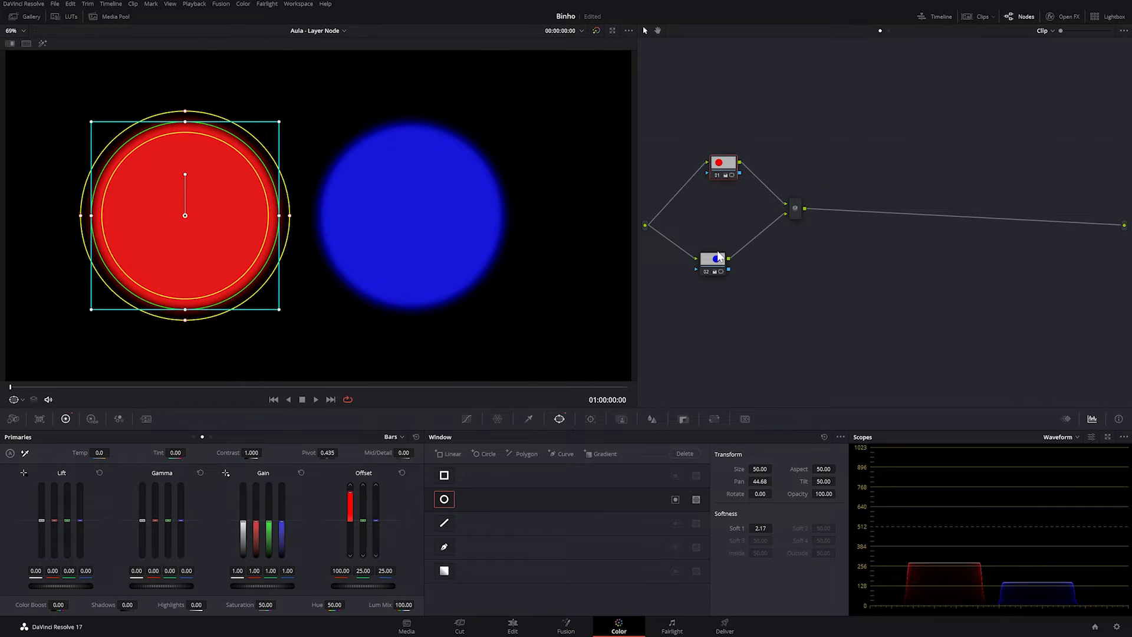
drag(719, 259, 742, 254)
drag(725, 174, 726, 176)
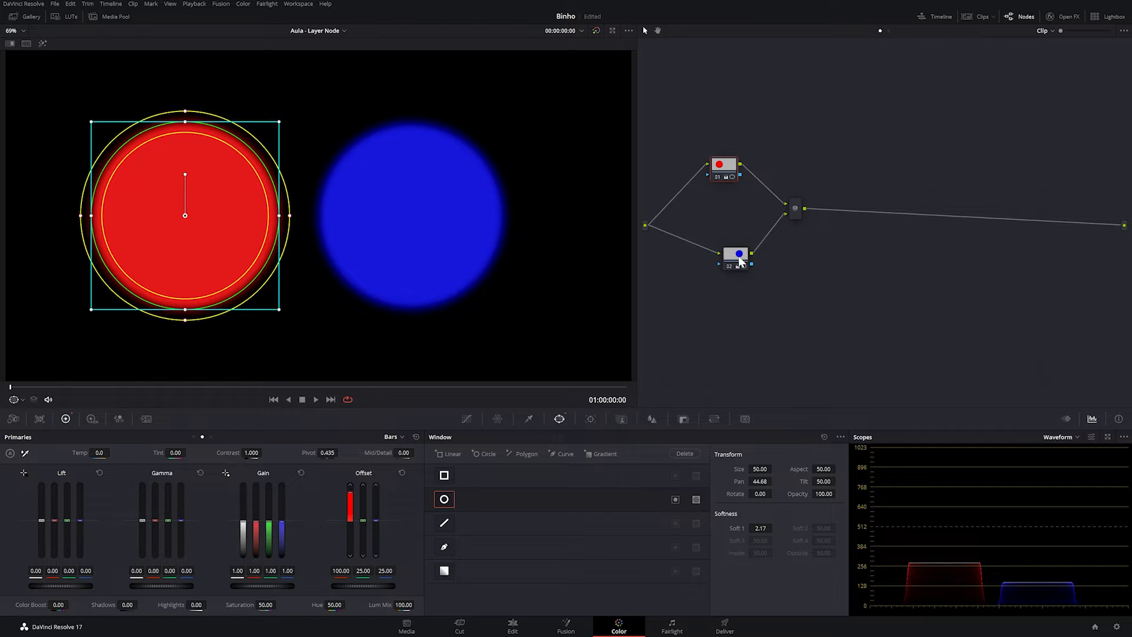
drag(740, 258, 725, 258)
Disable and re-enable node 02 to check its effect on the image, and align node 01 above it.
click(727, 172)
click(718, 261)
click(722, 180)
drag(780, 219, 788, 209)
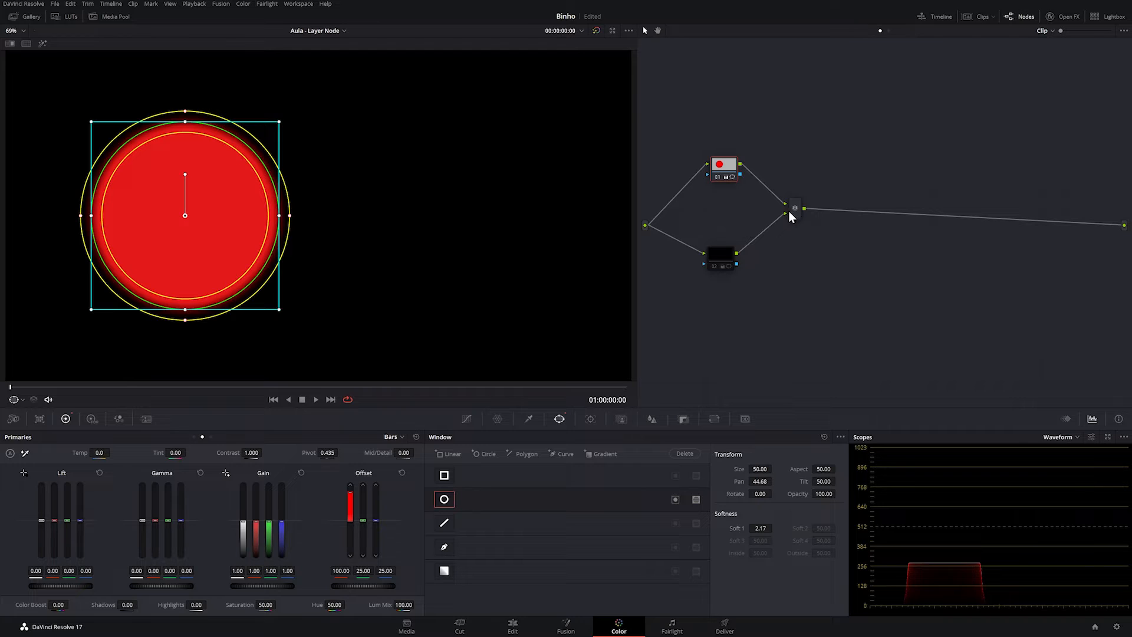
click(714, 266)
drag(723, 169, 719, 179)
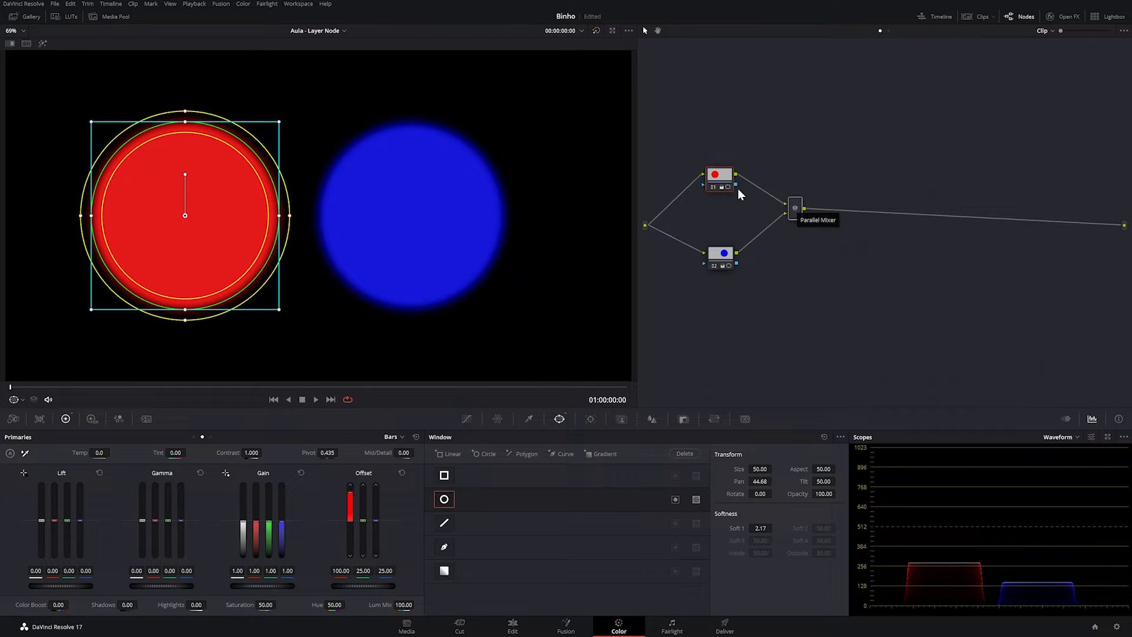
Move the parallel mixer slightly closer to the corrector nodes and select nodes 01 and 02 in turn to compare their circle windows.
drag(717, 175, 720, 176)
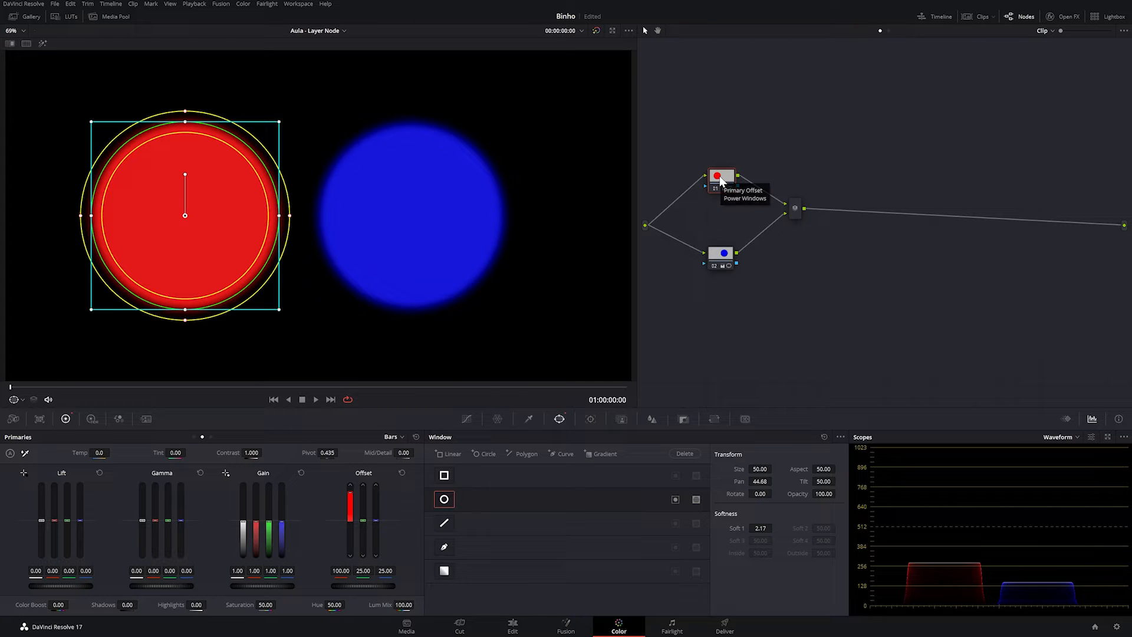
click(790, 216)
click(726, 188)
click(722, 263)
click(724, 182)
click(724, 263)
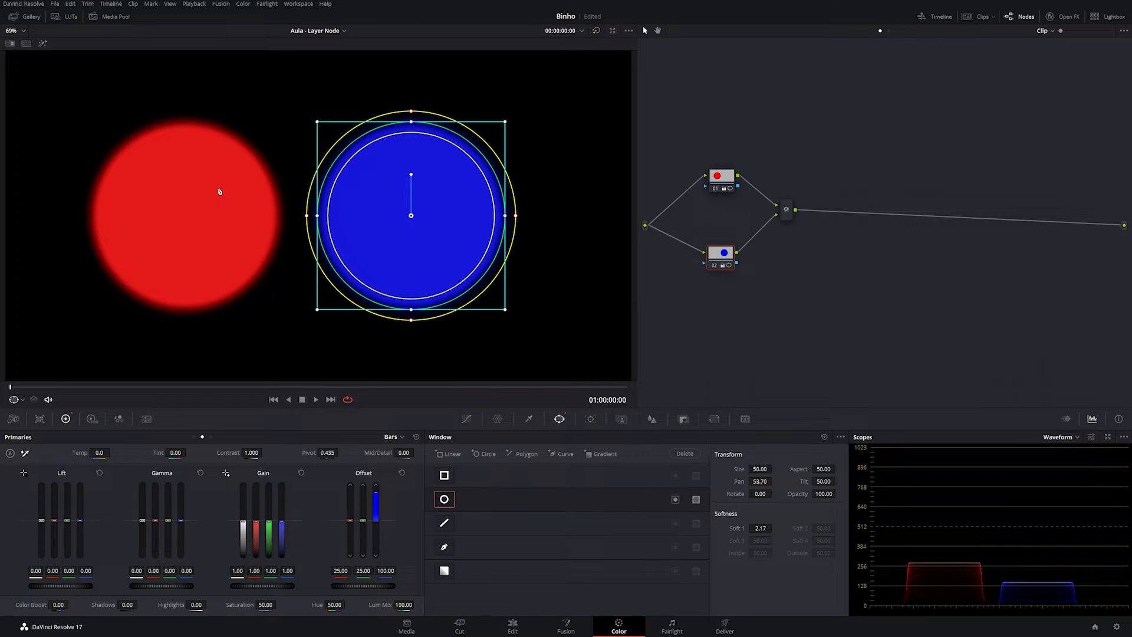
Move node 01's red circle window to pan 49.01 and tilt 49.90 so it overlaps the blue circle.
click(720, 180)
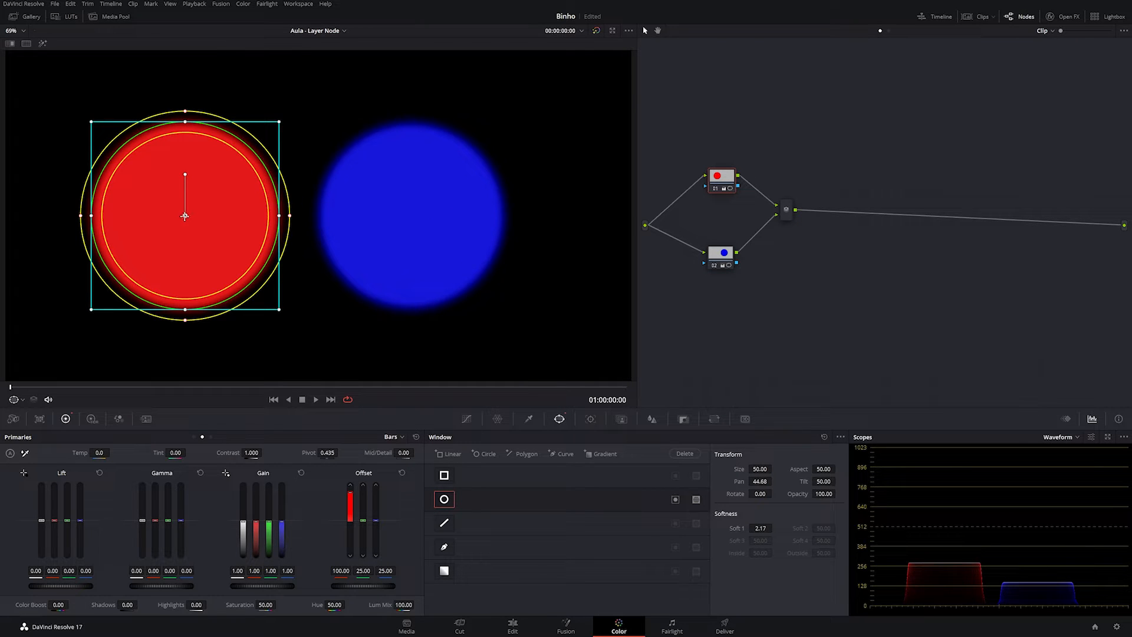
drag(184, 216, 294, 218)
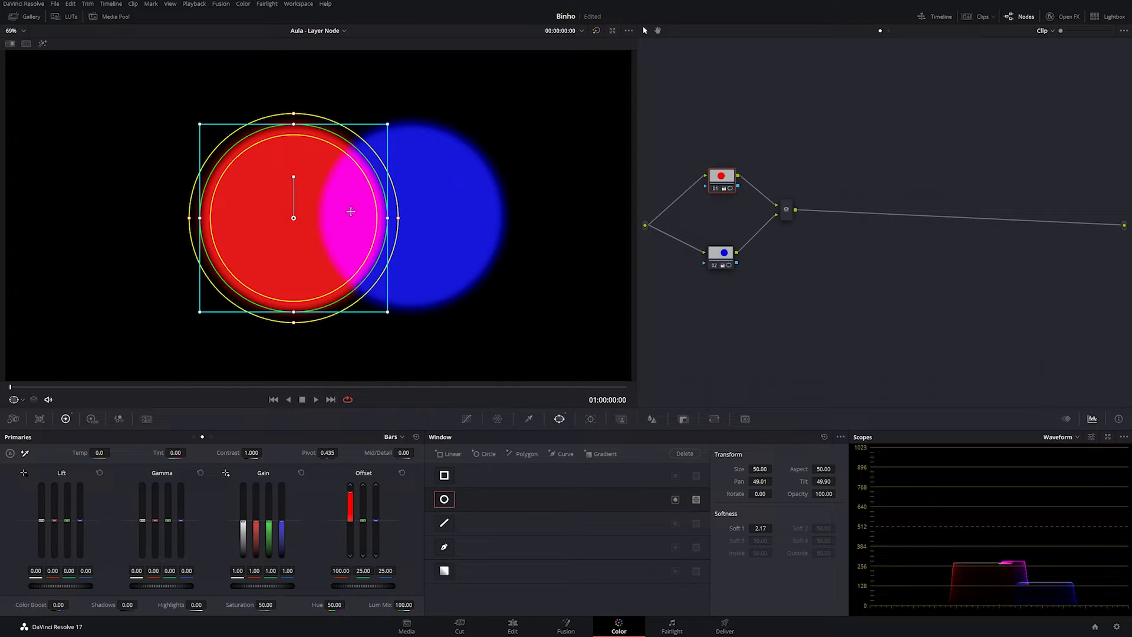
Turn node 01's circle green with Offset red at 25 and green at 100, and shift its window to pan 48.84, tilt 49.76.
click(338, 572)
text(0)
key(Return)
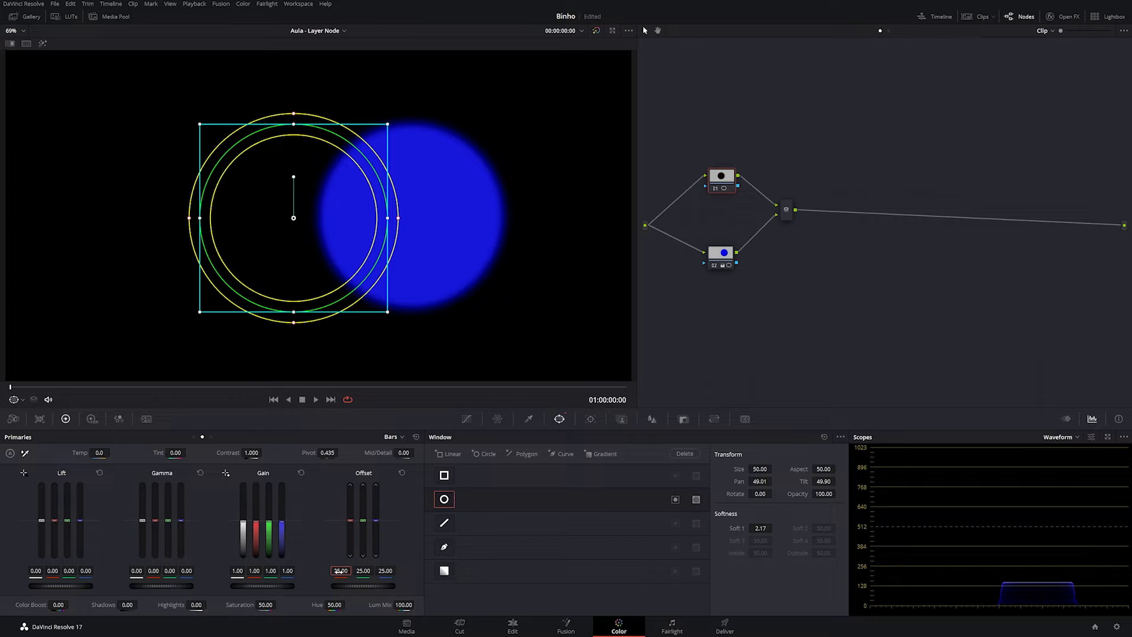
click(363, 570)
text(100)
key(Return)
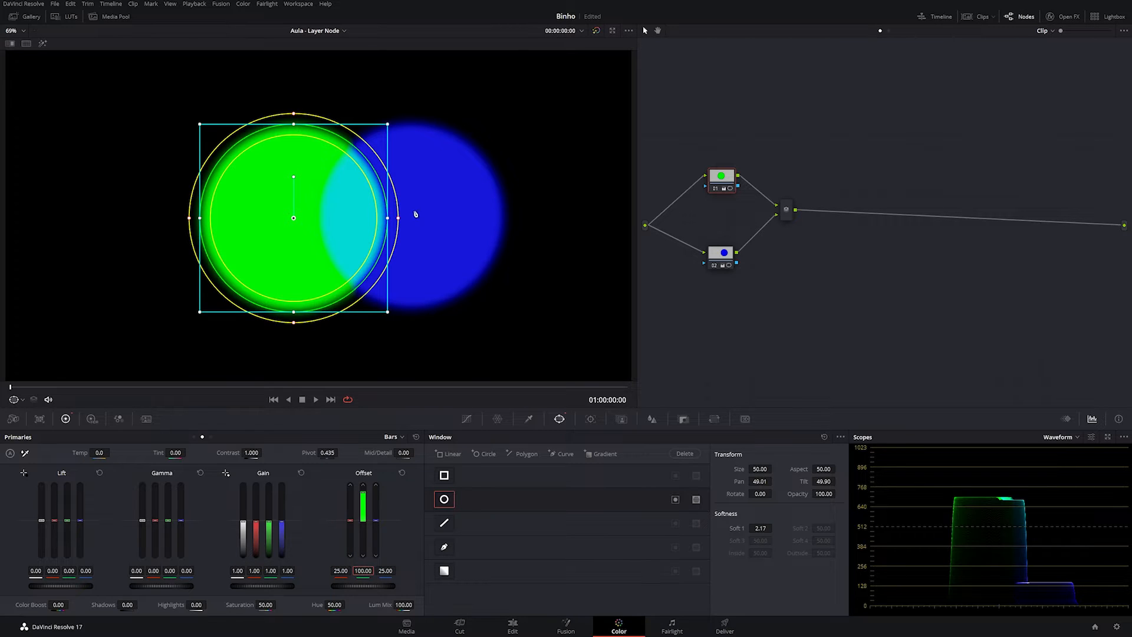
mouse_move(295, 221)
mouse_down()
mouse_move(352, 112)
mouse_move(473, 232)
mouse_move(337, 278)
mouse_move(196, 191)
mouse_move(283, 134)
mouse_move(299, 154)
mouse_move(297, 220)
mouse_up()
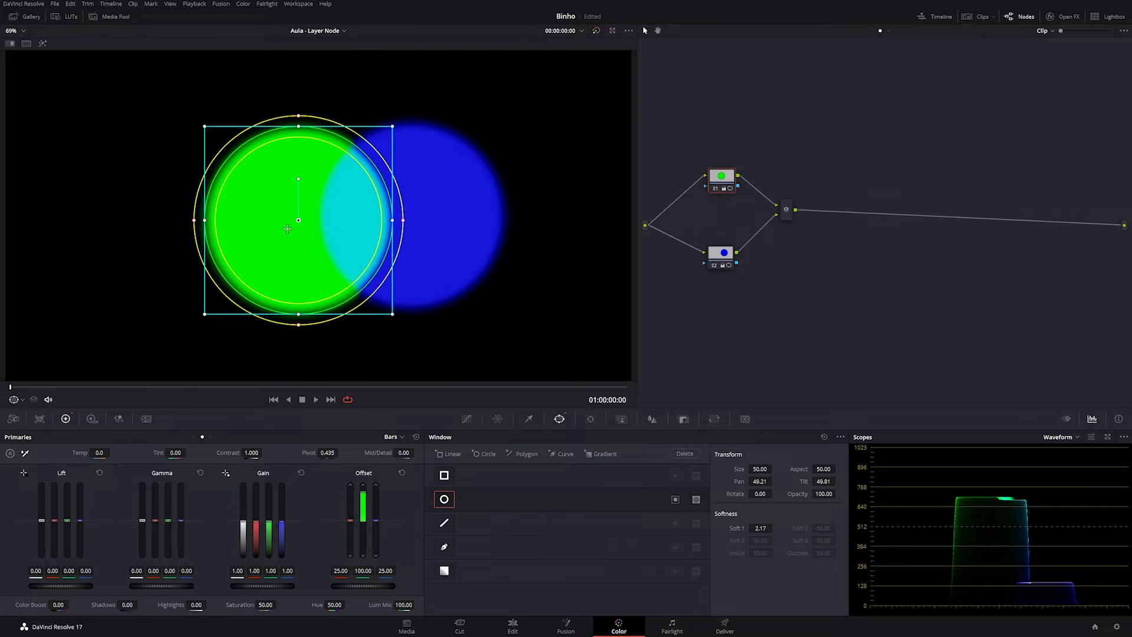
drag(300, 221, 291, 222)
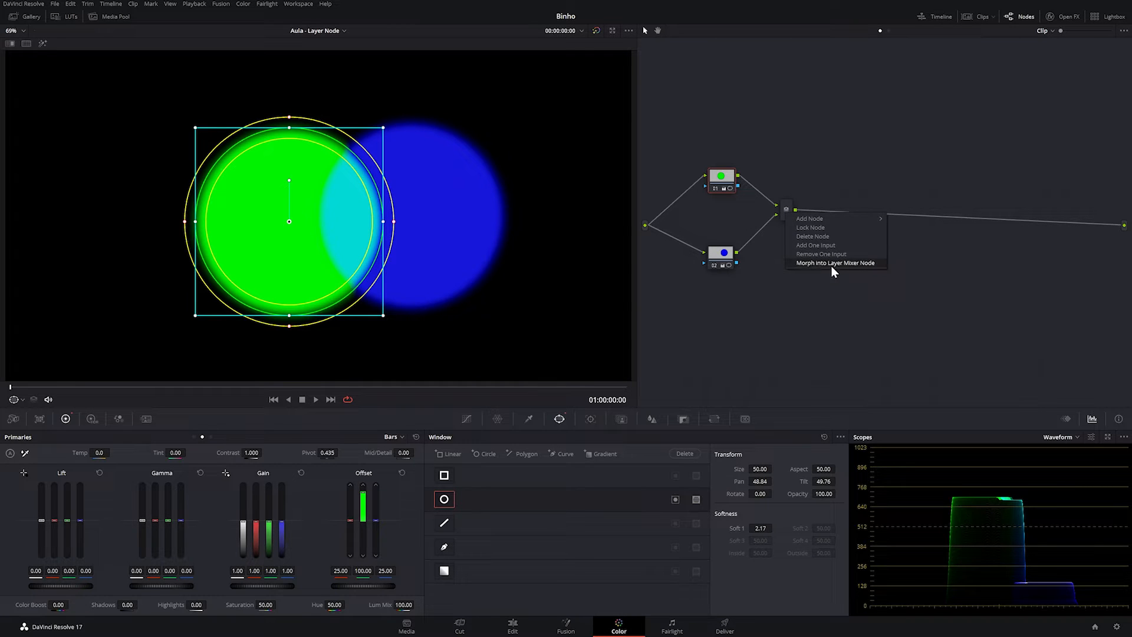
Morph the parallel mixer into a layer mixer node and reposition corrector nodes 01 and 02.
click(855, 272)
drag(726, 187, 709, 186)
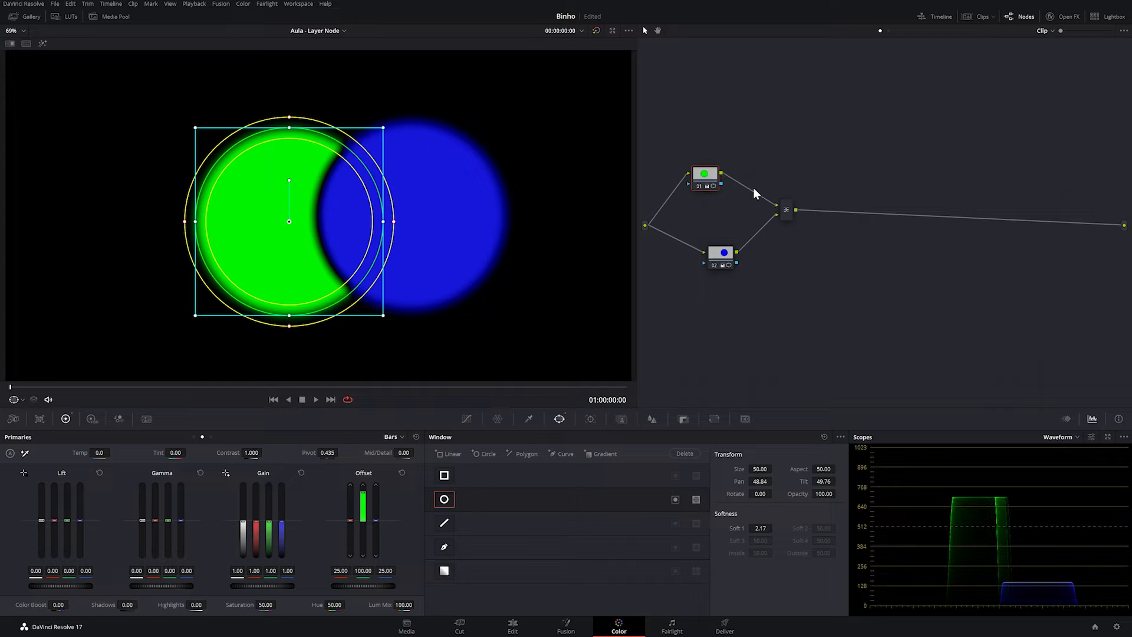
drag(711, 258, 710, 261)
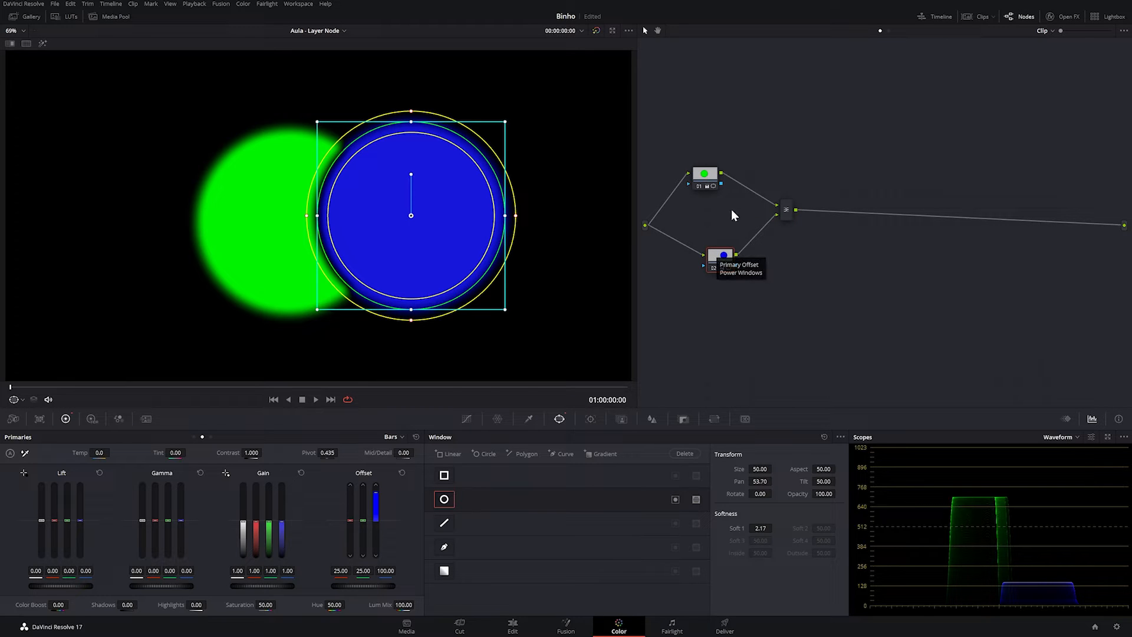
drag(721, 256, 717, 259)
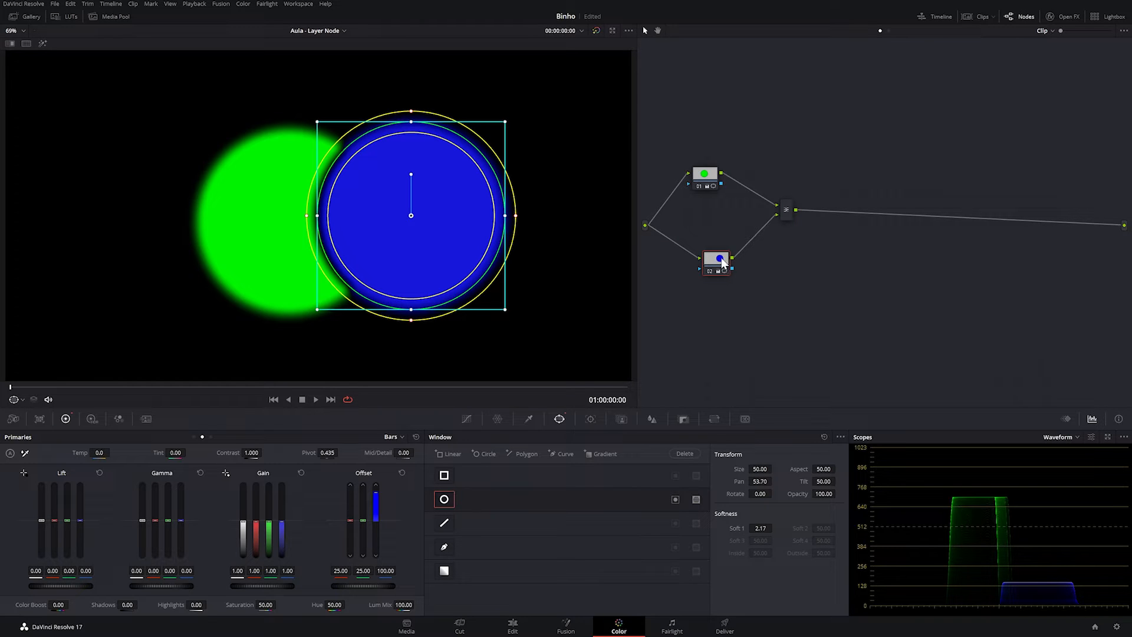
Invert node 02's circle window, shift it to pan 53.30 and tilt 49.92, and revert the inversion.
click(676, 499)
drag(405, 219, 396, 222)
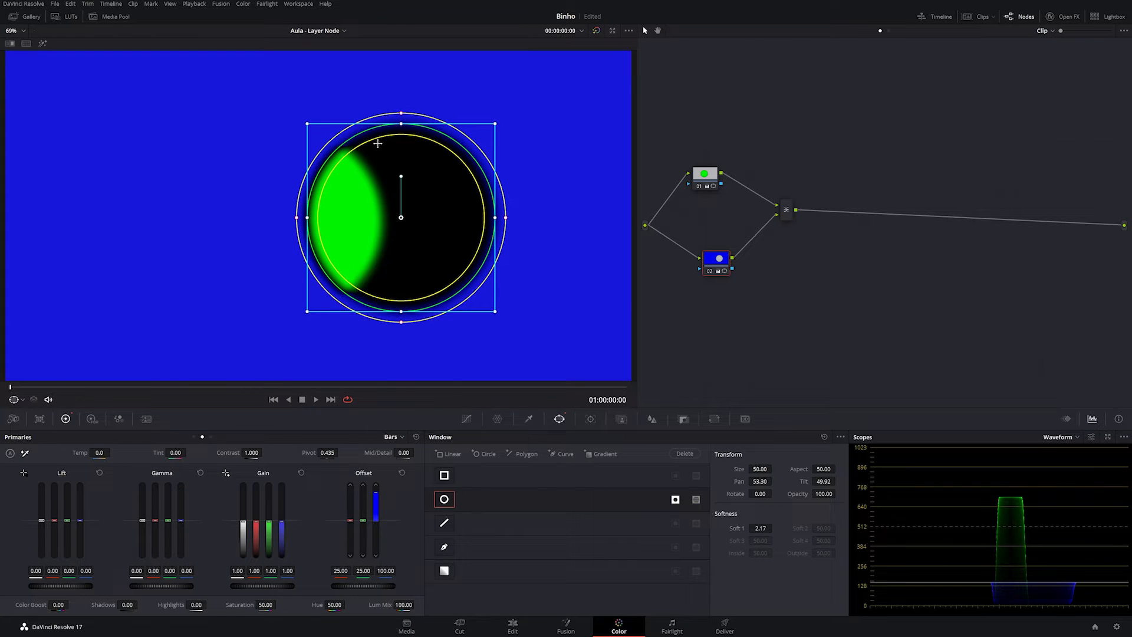
click(676, 499)
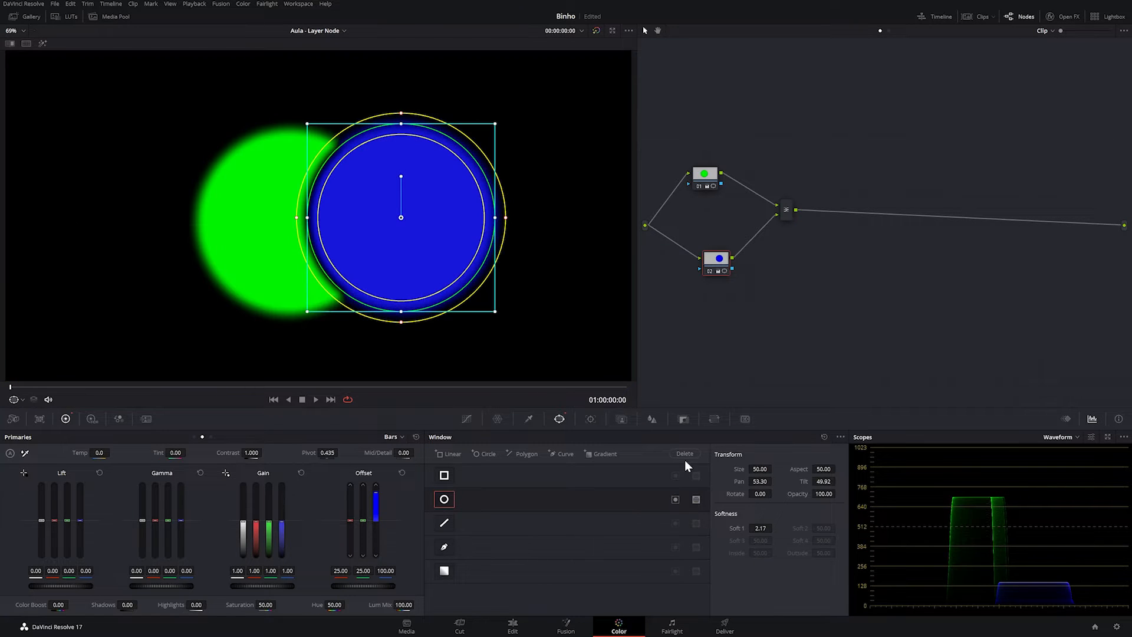
Turn off node 02's circle window so blue fills the frame, and reposition nodes 01 and 02 before the layer mixer.
click(444, 499)
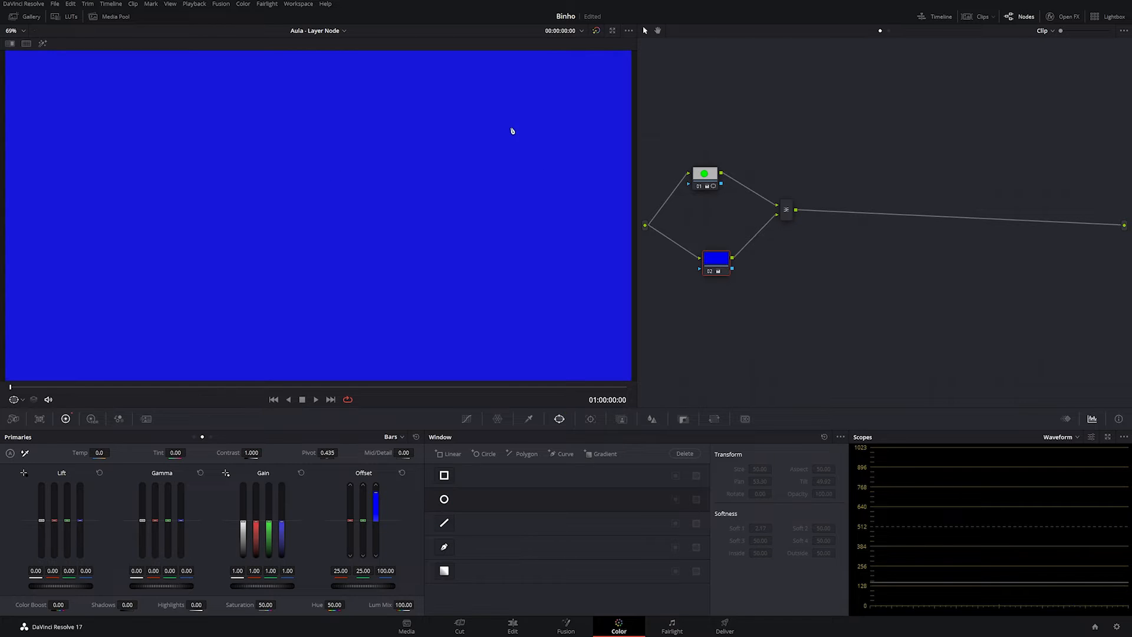
mouse_move(708, 186)
mouse_down()
mouse_move(716, 168)
mouse_move(713, 192)
mouse_up()
click(708, 271)
drag(708, 271, 715, 273)
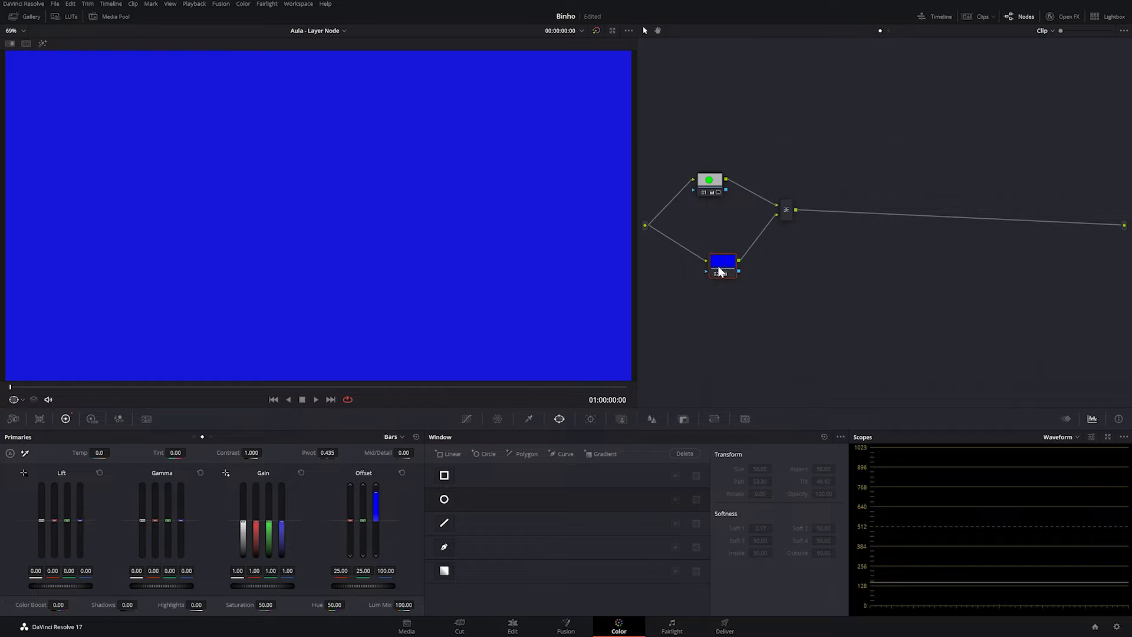
drag(711, 187, 717, 181)
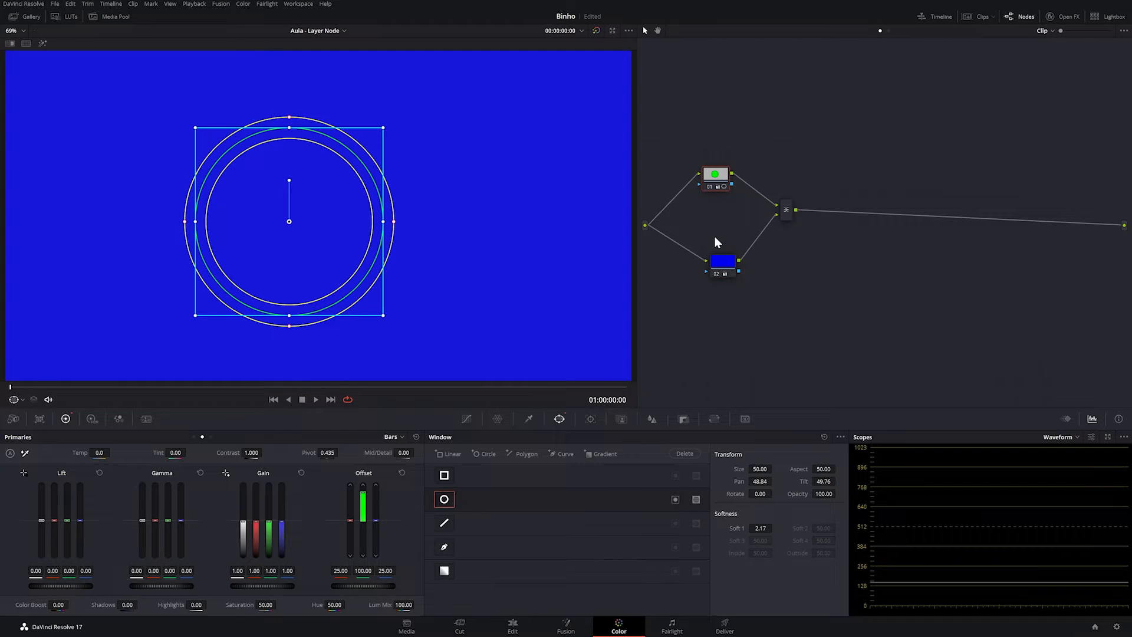
drag(720, 272, 724, 268)
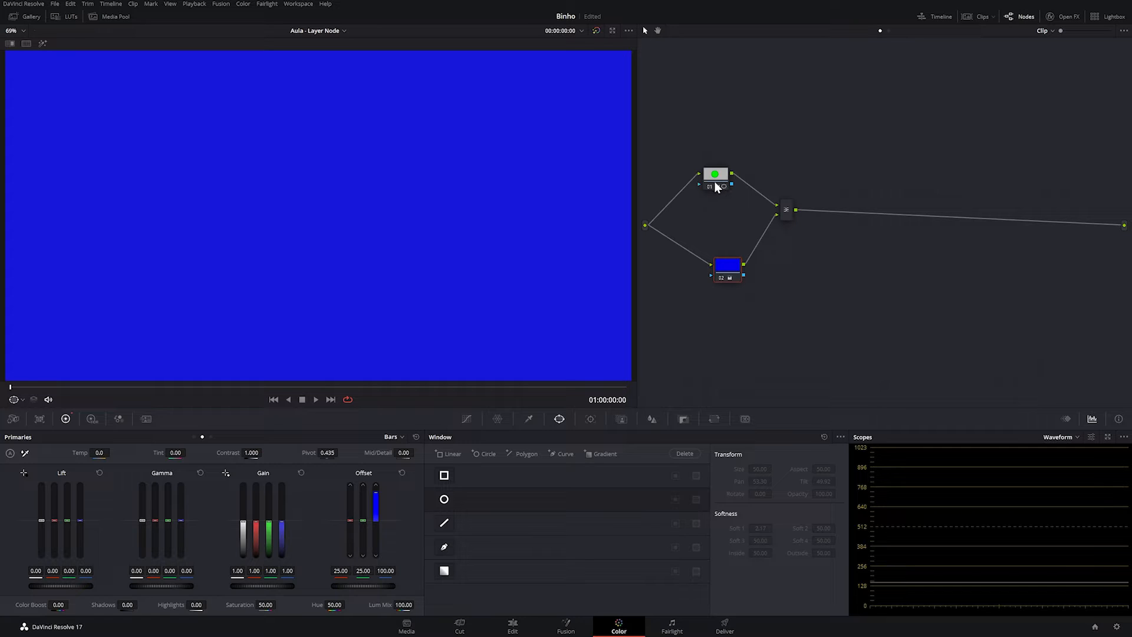
drag(722, 271, 703, 249)
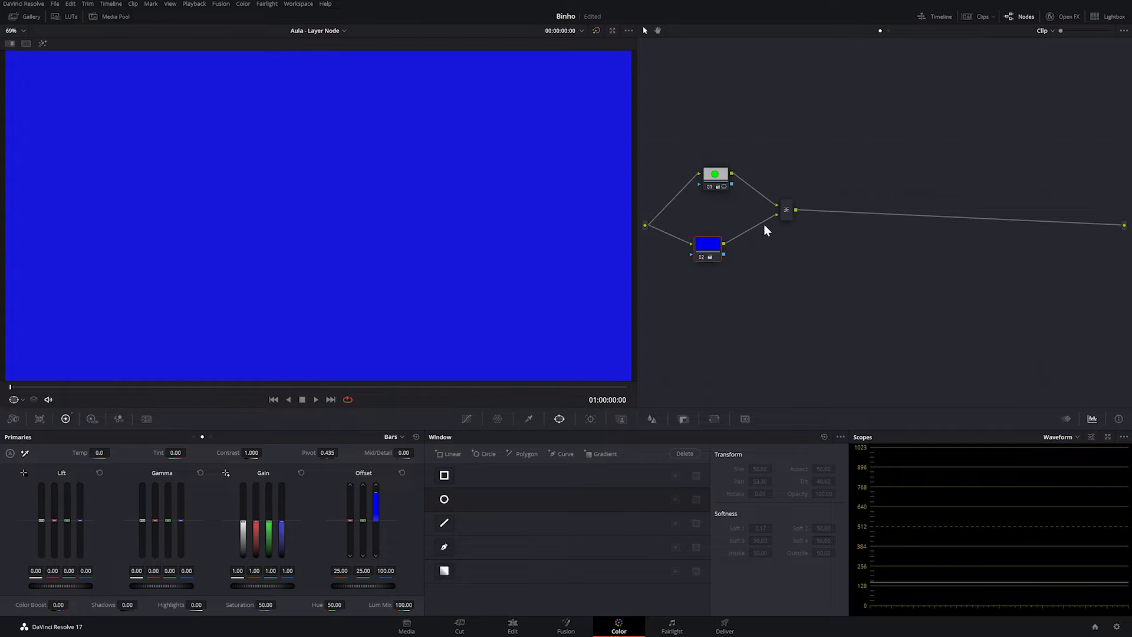
Swap the layer mixer's inputs, wiring node 02 to the first and node 01 to the second, and place node 02 above node 01.
click(767, 219)
click(771, 202)
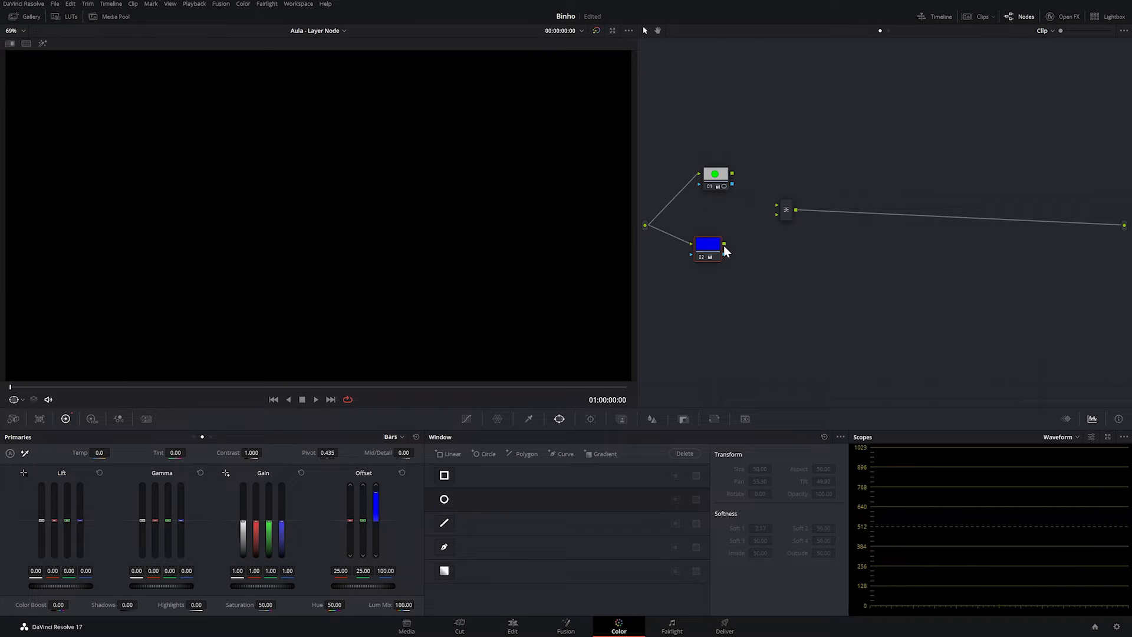
drag(725, 251, 777, 206)
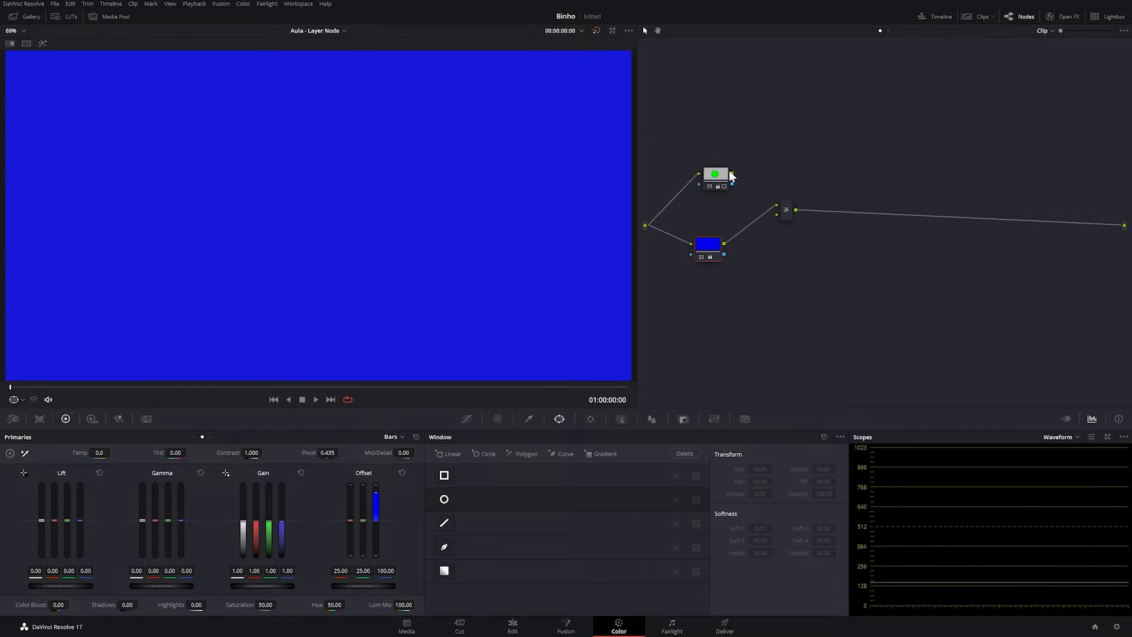
drag(734, 175, 712, 309)
drag(711, 248, 704, 209)
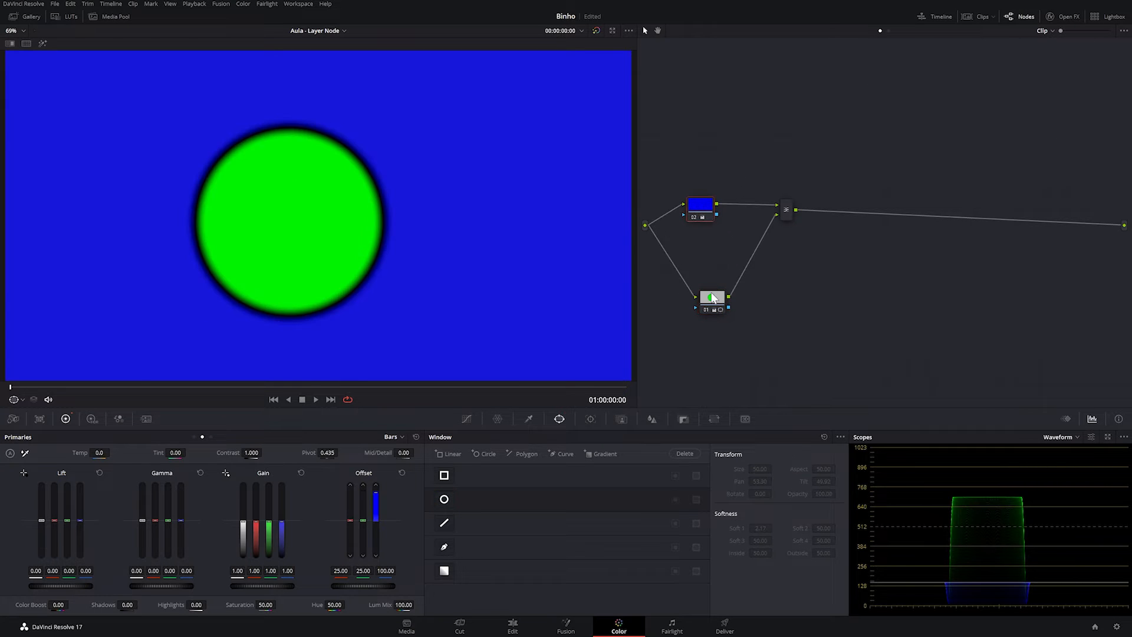
drag(709, 297, 717, 244)
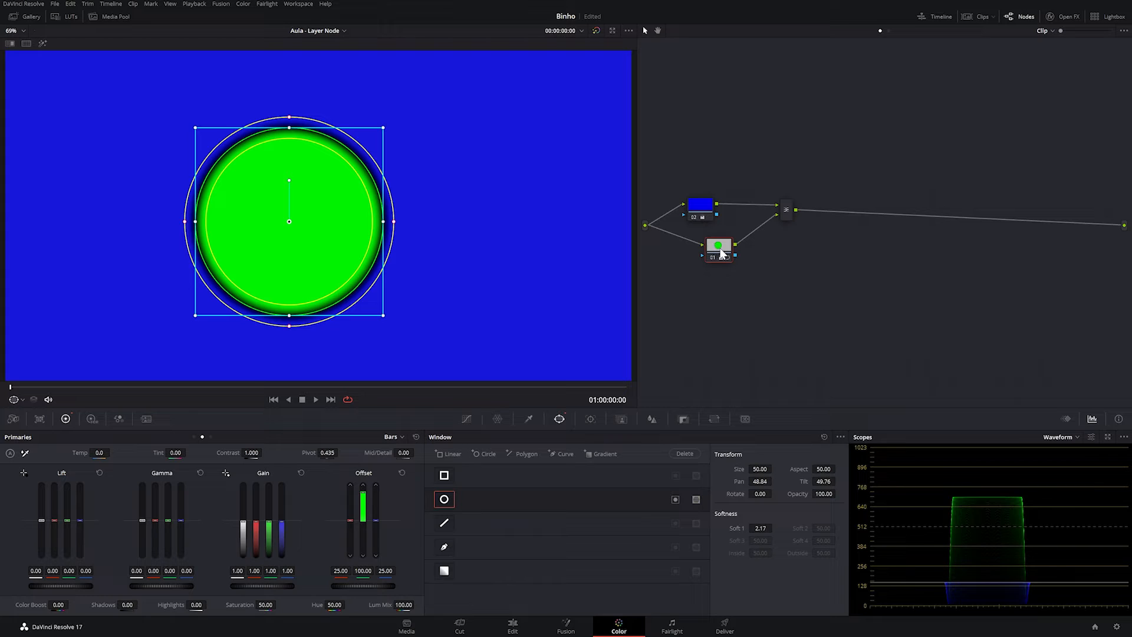
mouse_move(702, 207)
mouse_down()
mouse_move(725, 188)
mouse_move(710, 190)
mouse_up()
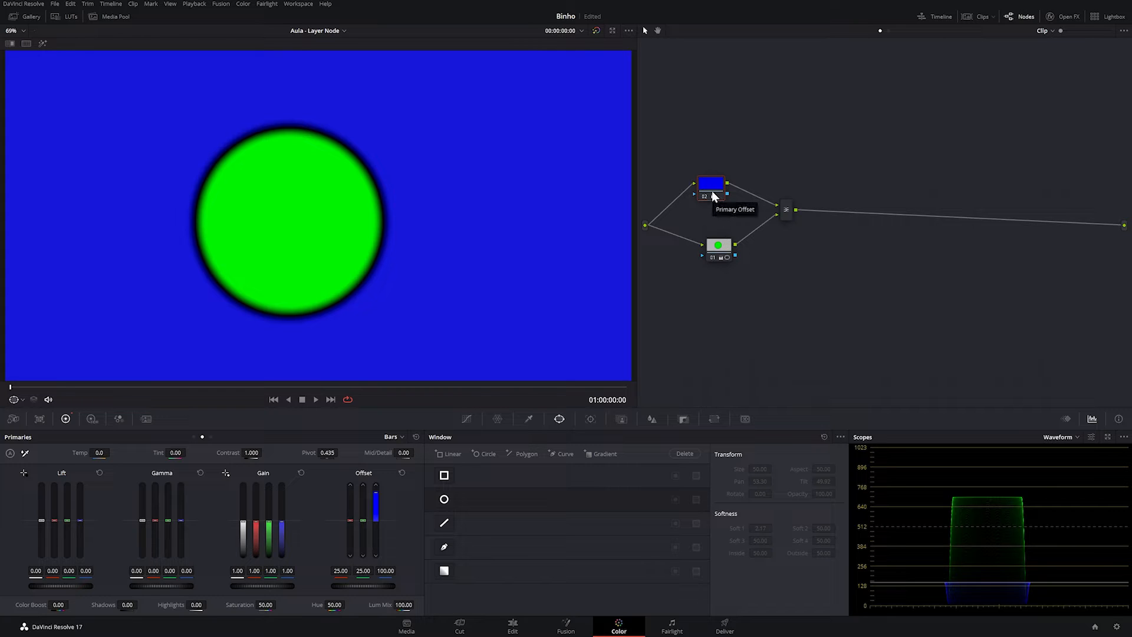
Delete the layer mixer and wire the blue node and the green circle node in series to the output.
click(789, 215)
key(Delete)
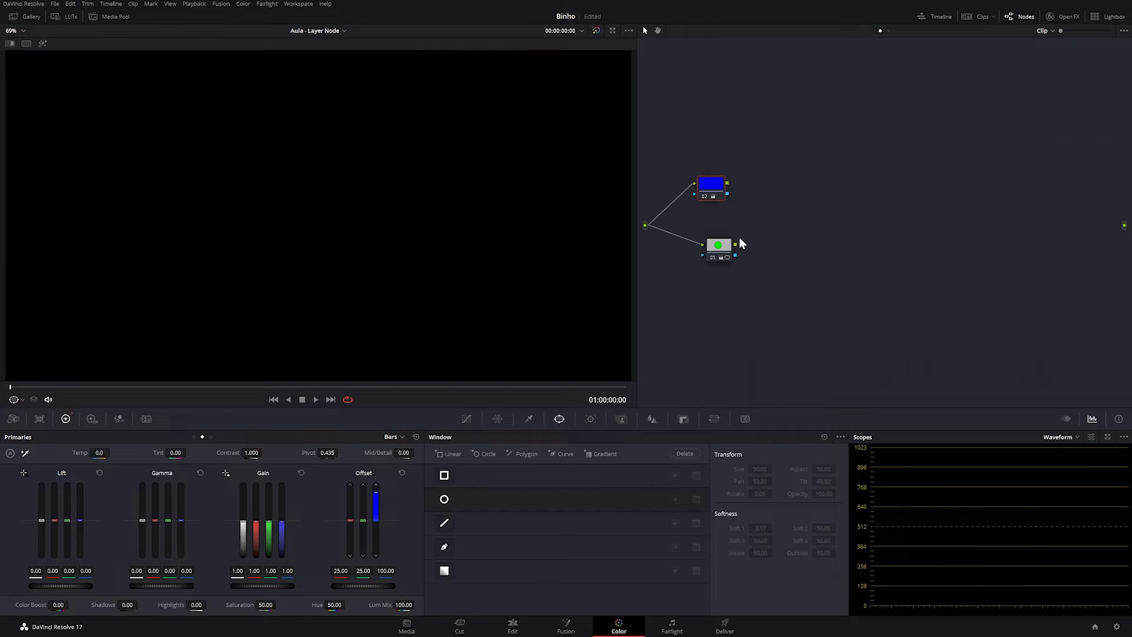
click(694, 241)
drag(723, 248, 1125, 225)
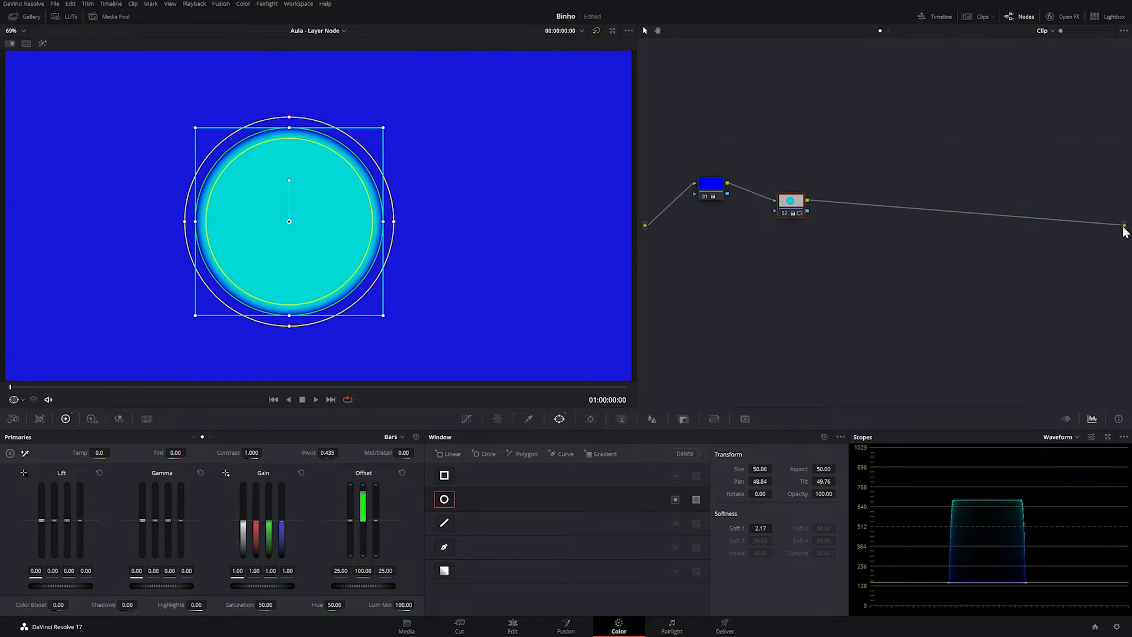
mouse_move(710, 184)
mouse_down()
mouse_move(709, 199)
mouse_move(714, 190)
mouse_up()
click(791, 203)
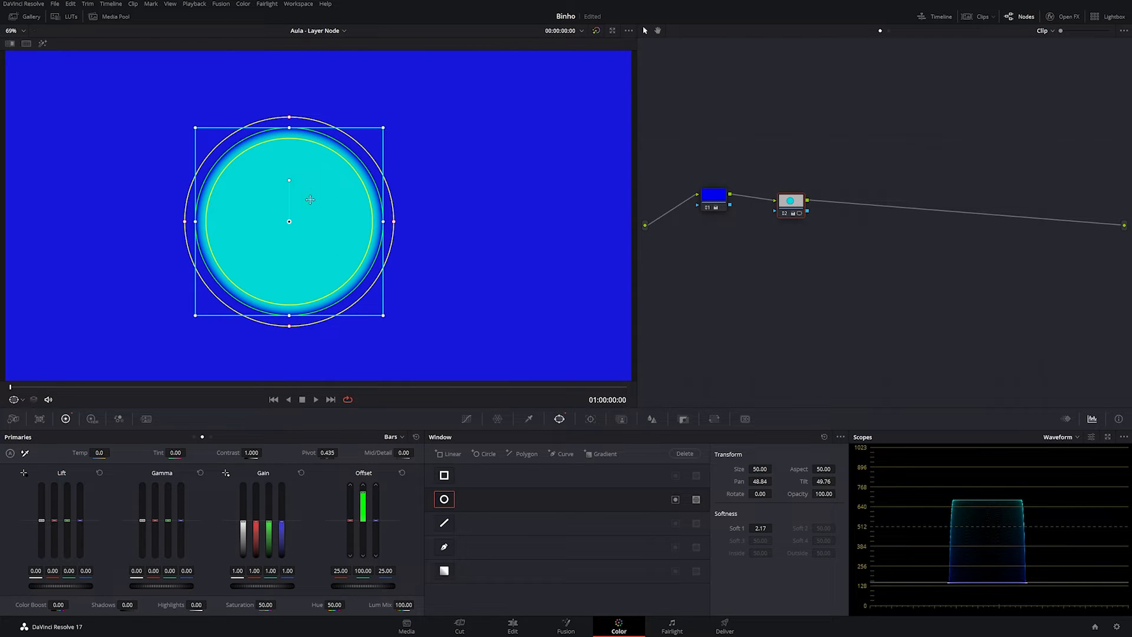
Break the serial connections and move the green circle node beneath the blue node.
drag(791, 208, 785, 208)
drag(715, 198, 703, 202)
click(789, 208)
click(764, 201)
drag(782, 204, 683, 246)
click(1076, 230)
Add a layer mixer, connect the blue node to its first input and the green node to its second, and link it to the output.
right_click(757, 236)
mouse_move(881, 248)
click(911, 269)
drag(710, 196, 765, 208)
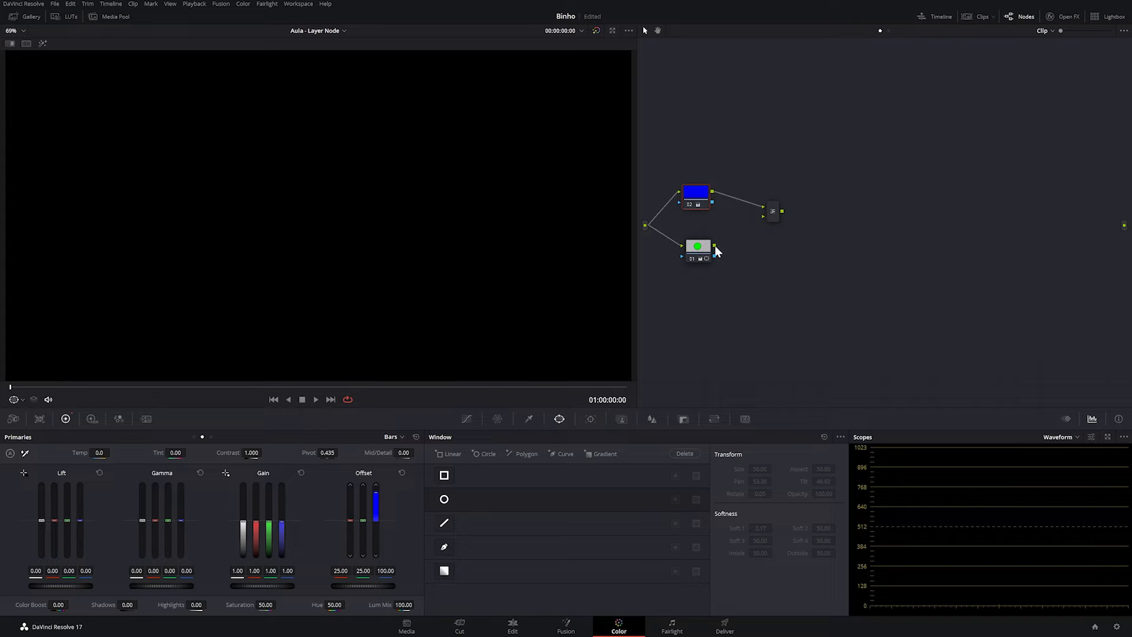
drag(781, 212, 1124, 225)
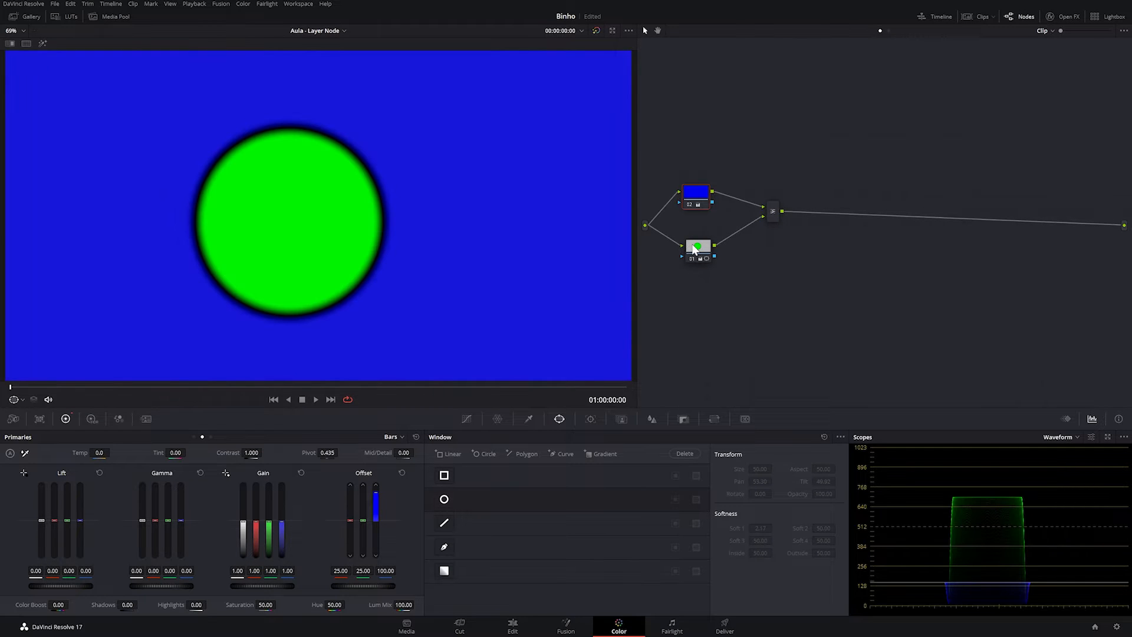
click(697, 248)
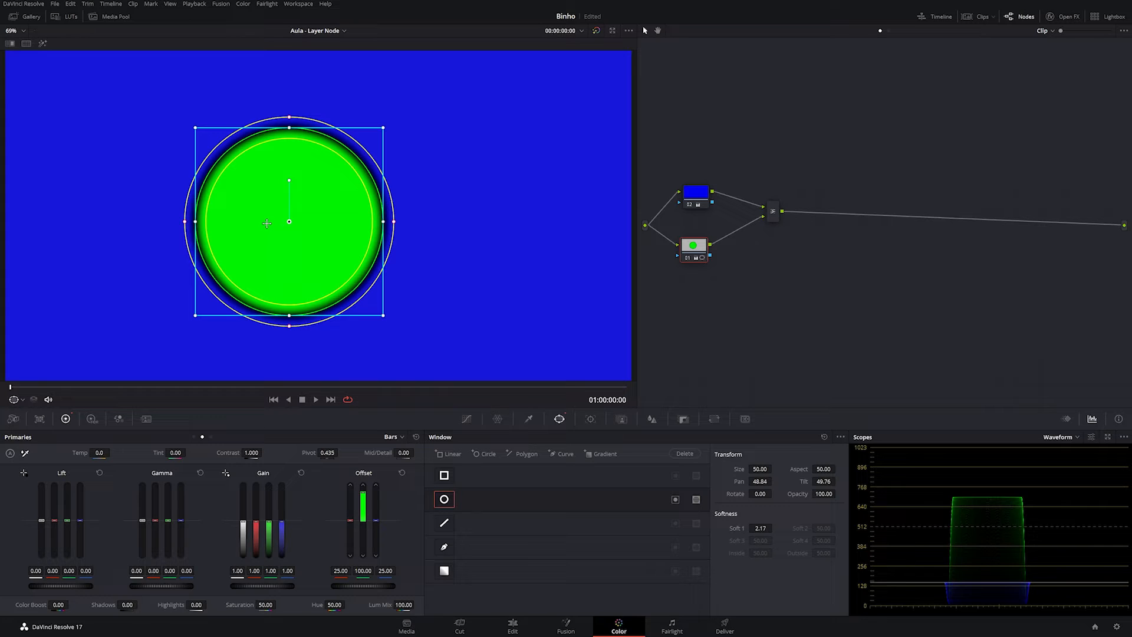
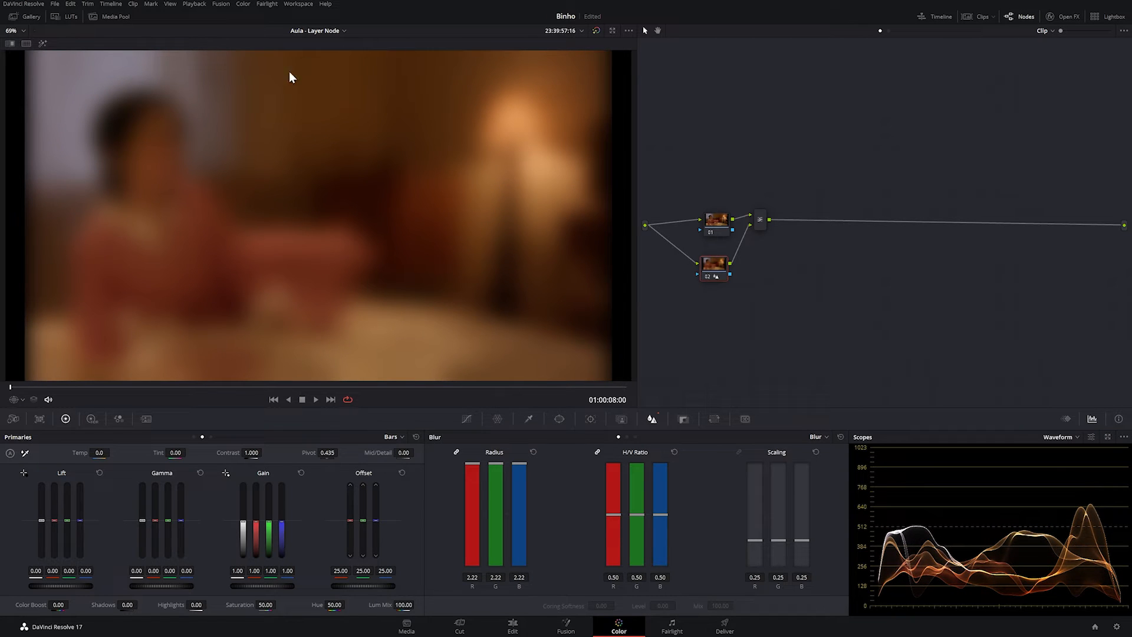
Swap the layer mixer's inputs so blurred node 02 feeds the first and node 01 the second, and place node 02 above node 01.
drag(720, 224, 769, 230)
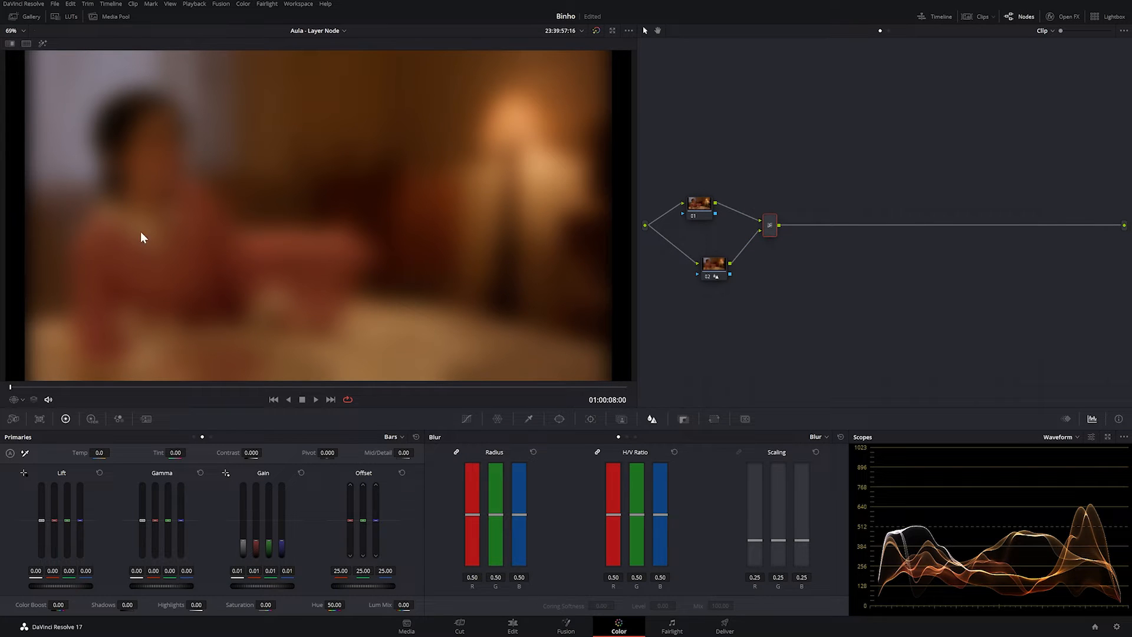
drag(753, 232, 717, 207)
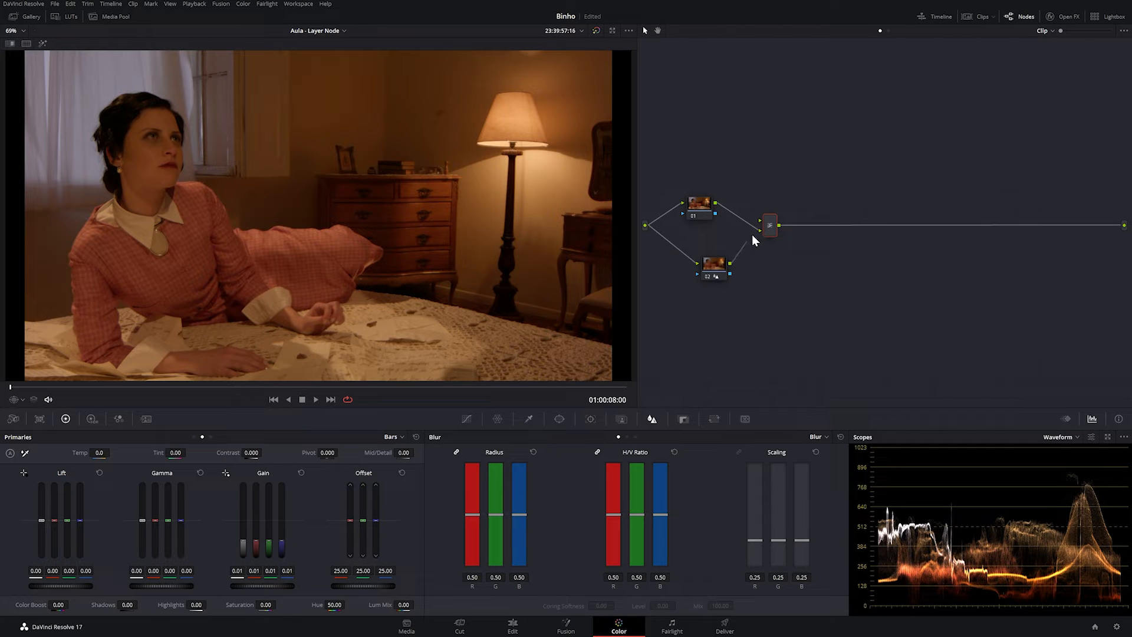
drag(760, 224, 759, 229)
drag(684, 214, 684, 233)
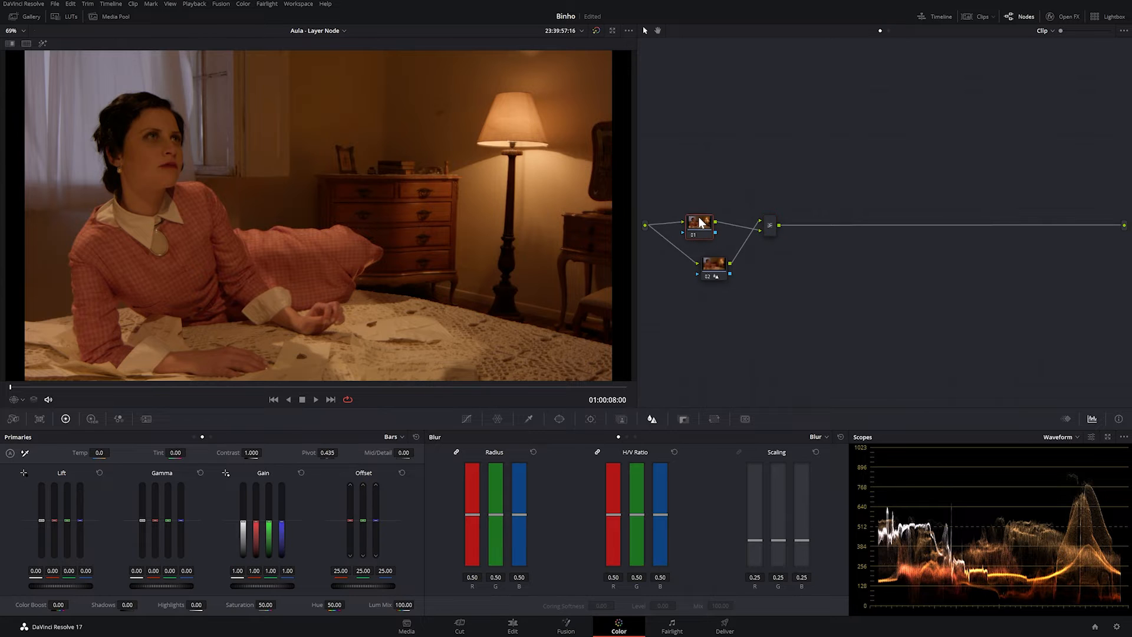
drag(721, 272, 706, 201)
drag(705, 230, 714, 264)
drag(701, 197, 700, 202)
Place node 01 above node 02 and reconnect node 01 to the layer mixer's first input and node 02 to its second.
drag(689, 302, 693, 305)
drag(710, 255, 701, 212)
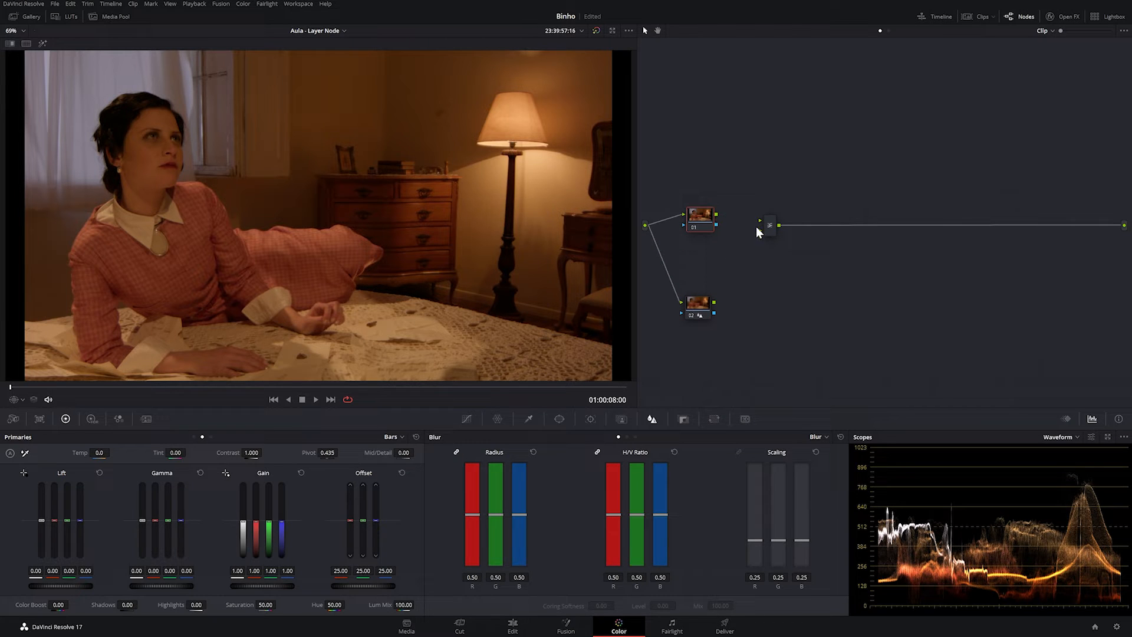
drag(716, 214, 761, 221)
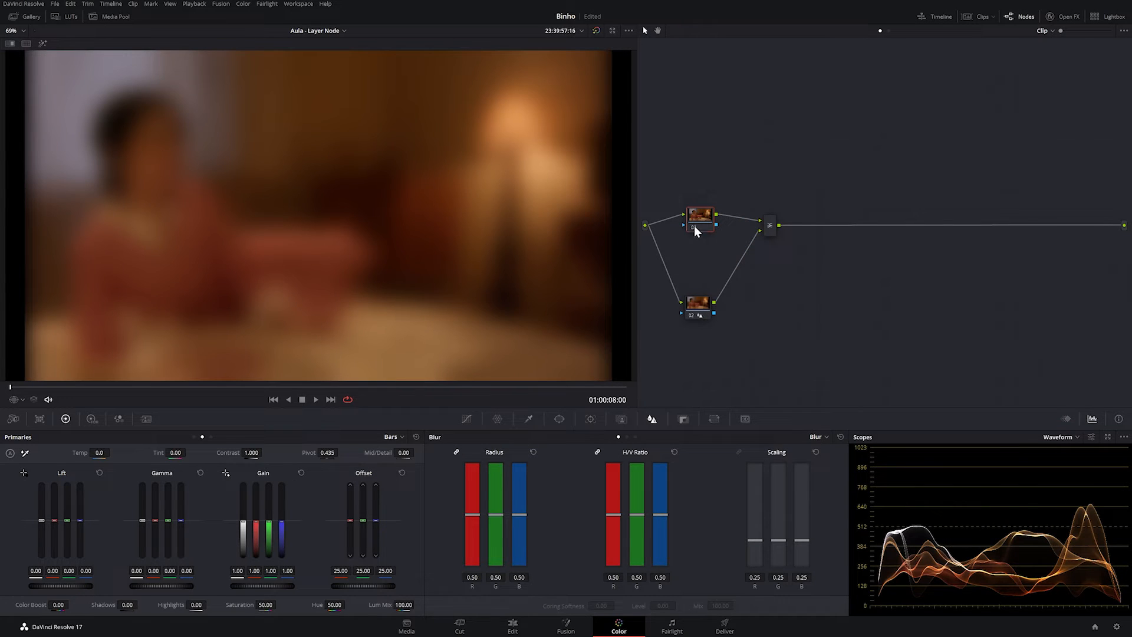
Morph the layer mixer into a parallel mixer and swap its inputs so node 02 feeds the first and node 01 the second.
drag(699, 304, 716, 274)
right_click(773, 231)
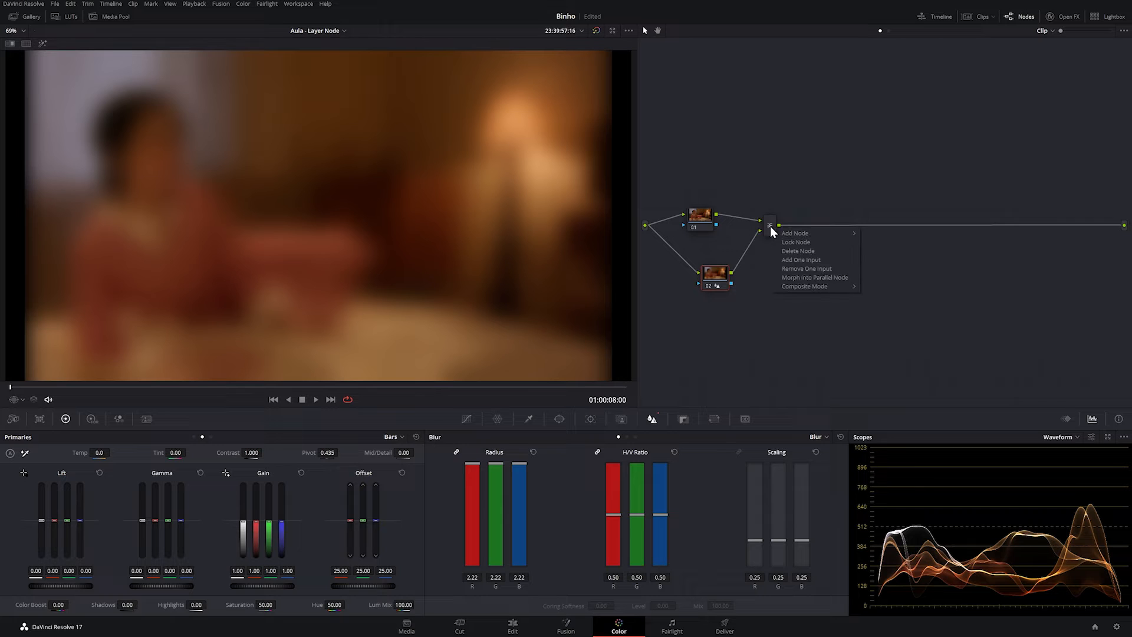
click(817, 279)
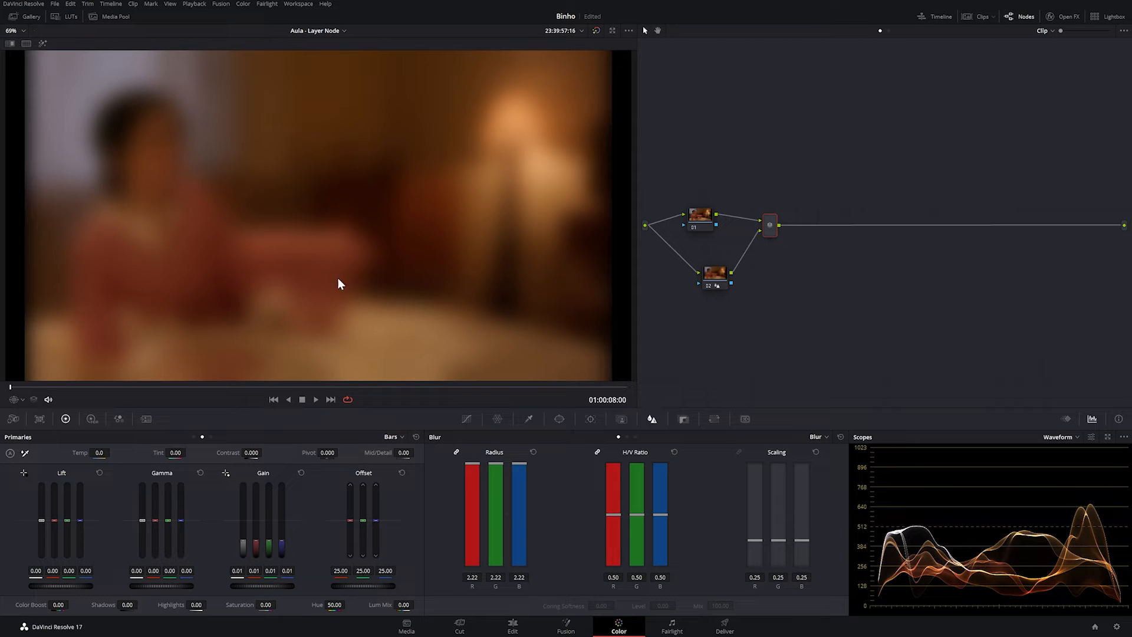
click(752, 243)
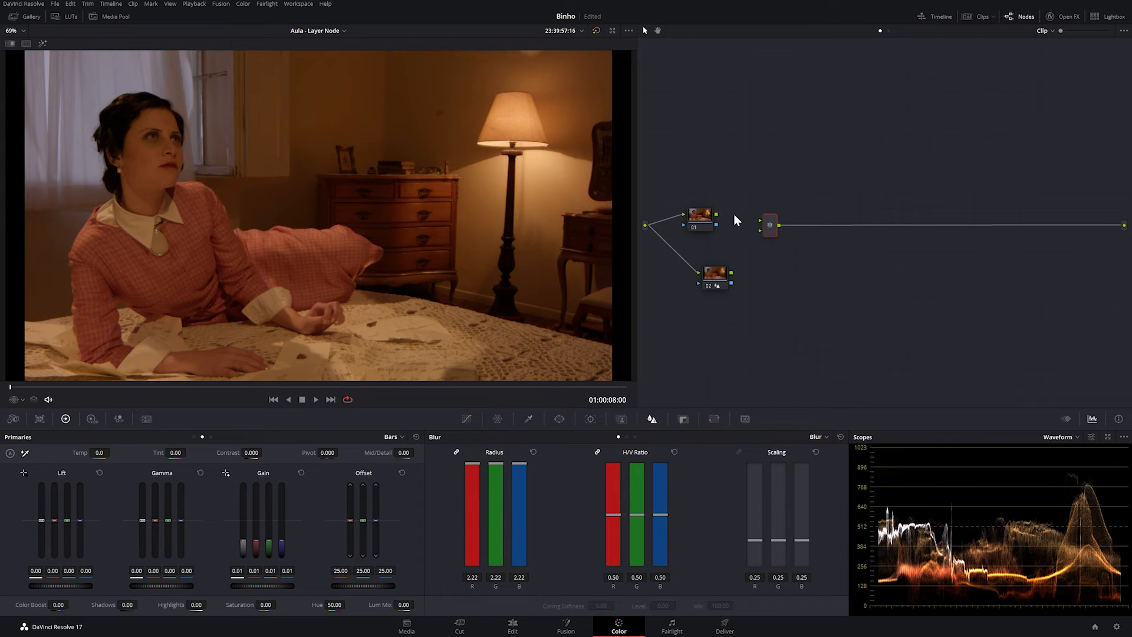
drag(731, 274, 759, 222)
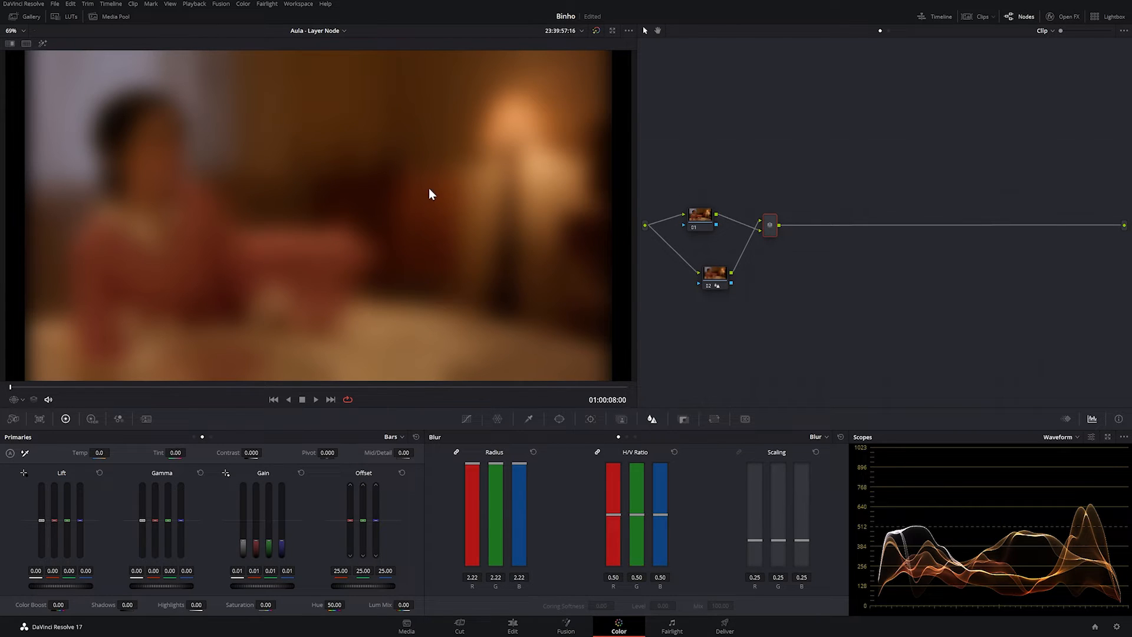
Reconnect node 01 to the mixer's first input and node 02 to its second, and morph the mixer back into a layer mixer.
click(747, 246)
key(Delete)
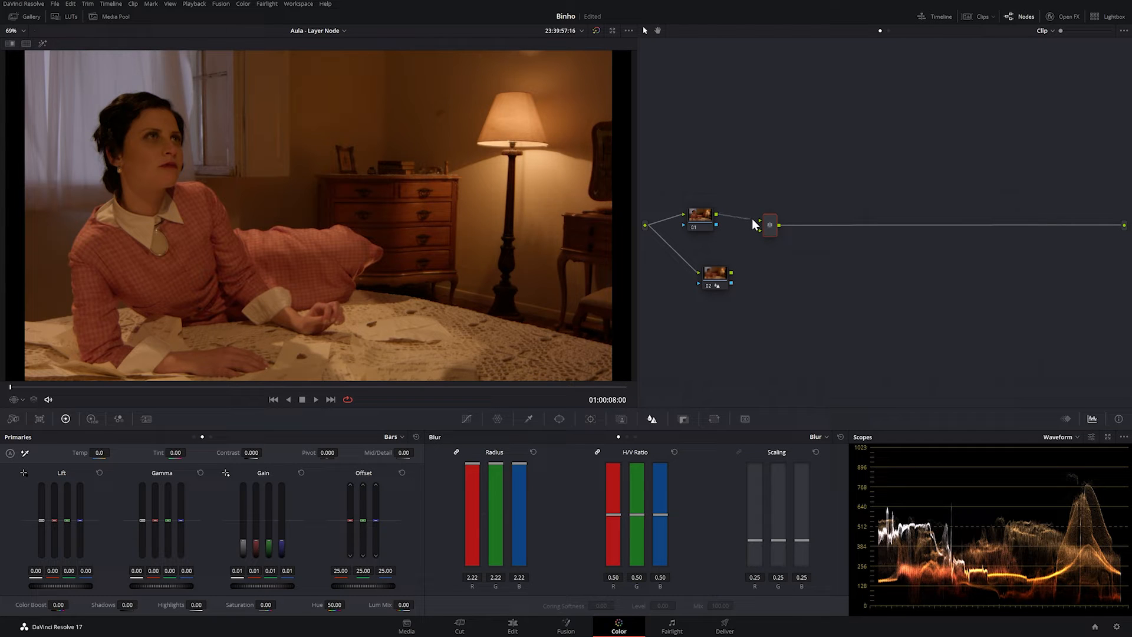
drag(755, 238, 762, 234)
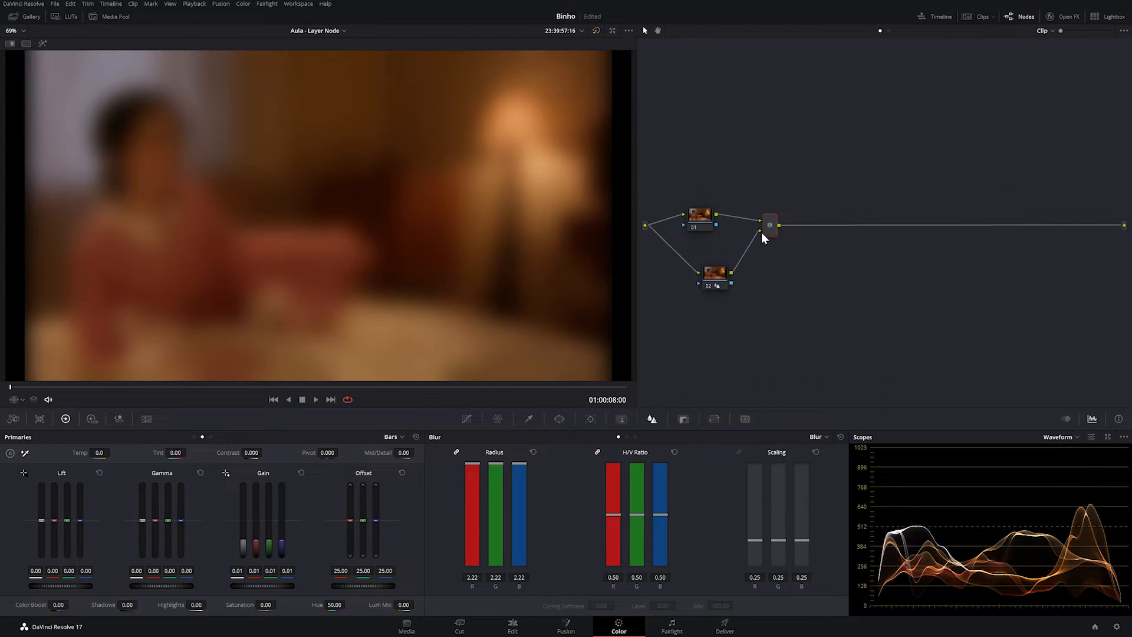
right_click(769, 227)
click(810, 278)
drag(711, 225, 730, 206)
Add a circle window to node 02 and place it over the woman's face.
click(713, 275)
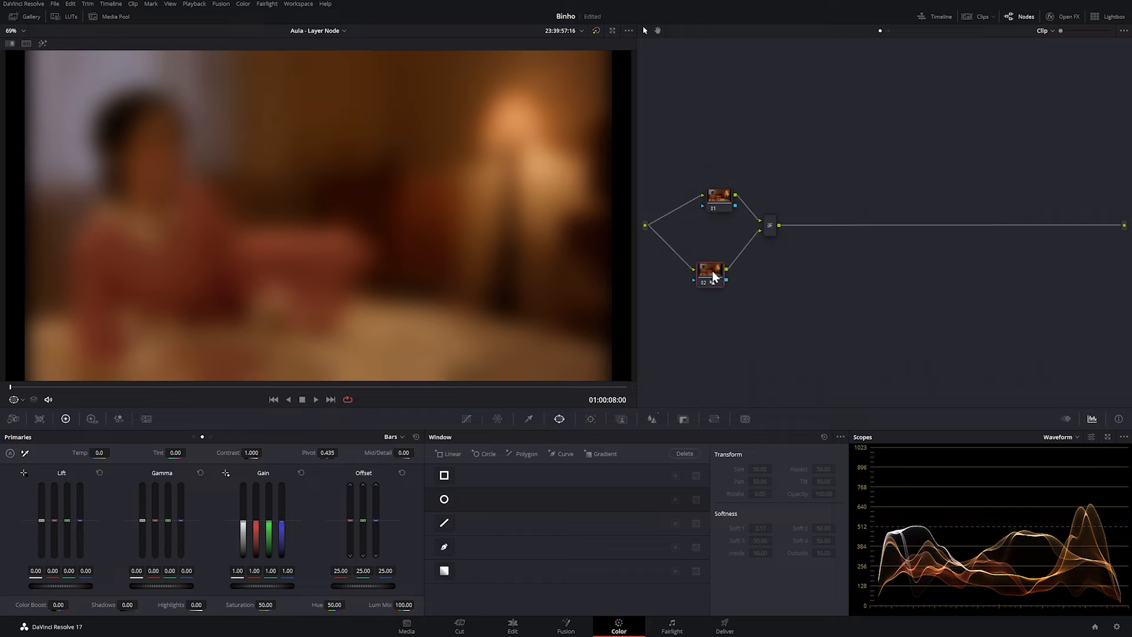
click(444, 500)
drag(317, 217, 219, 238)
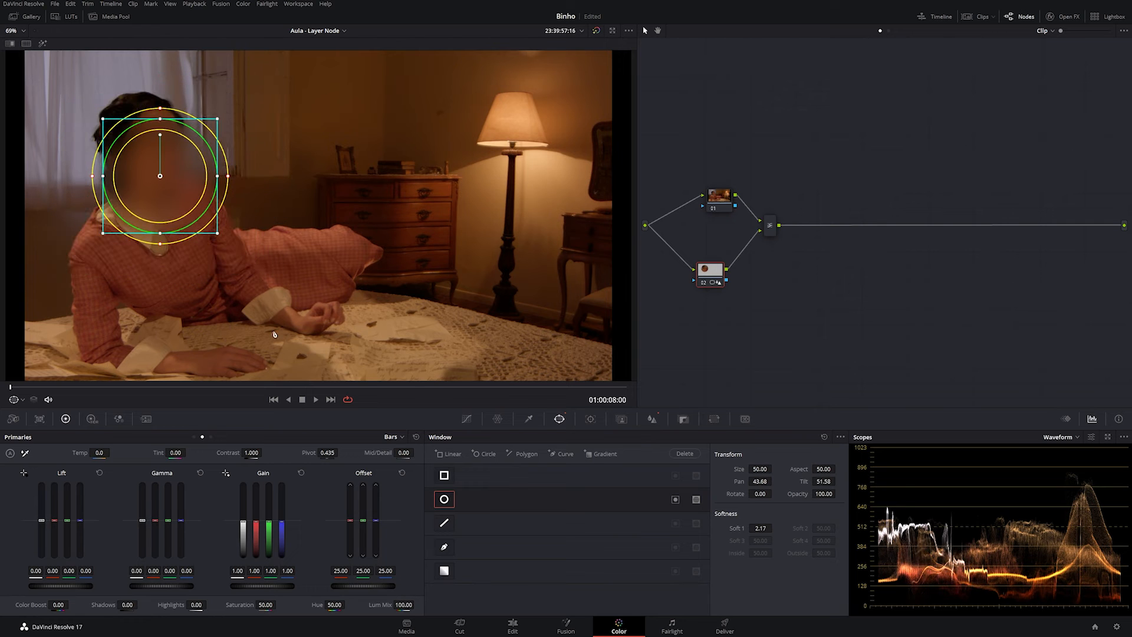
Turn node 02's circle window off and on, invert it, and disable it again.
click(445, 500)
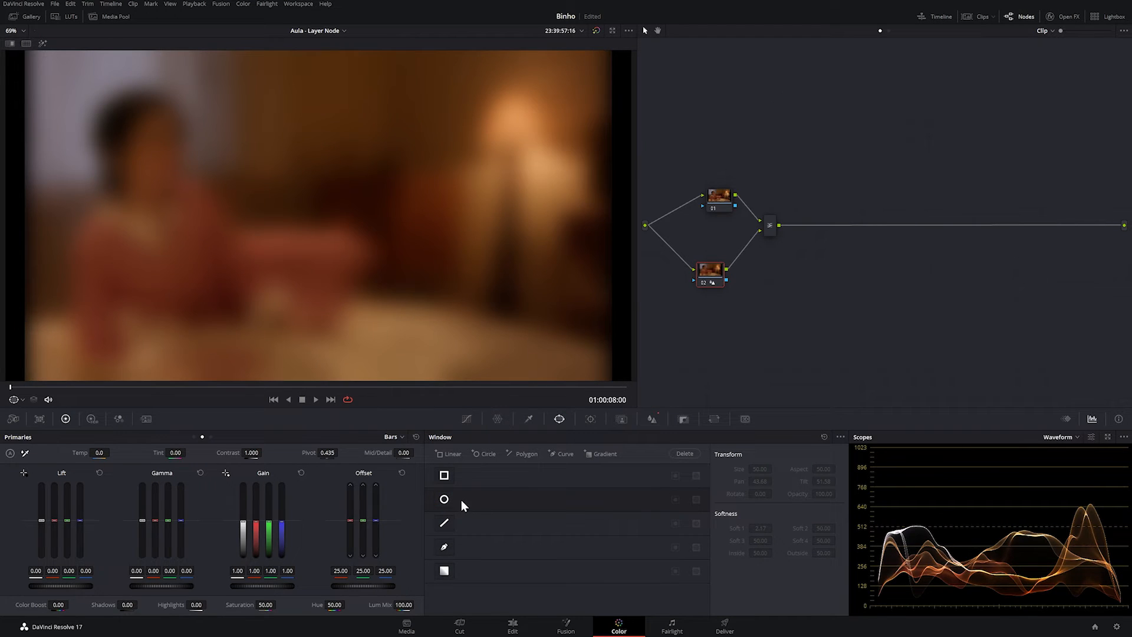
click(445, 500)
click(675, 500)
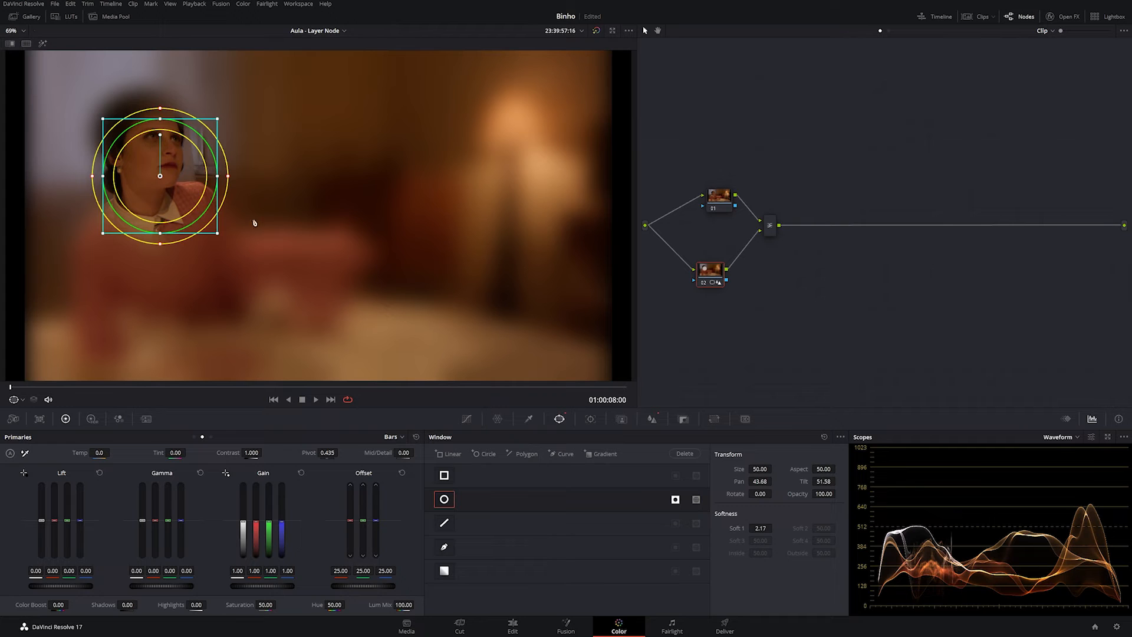
click(445, 499)
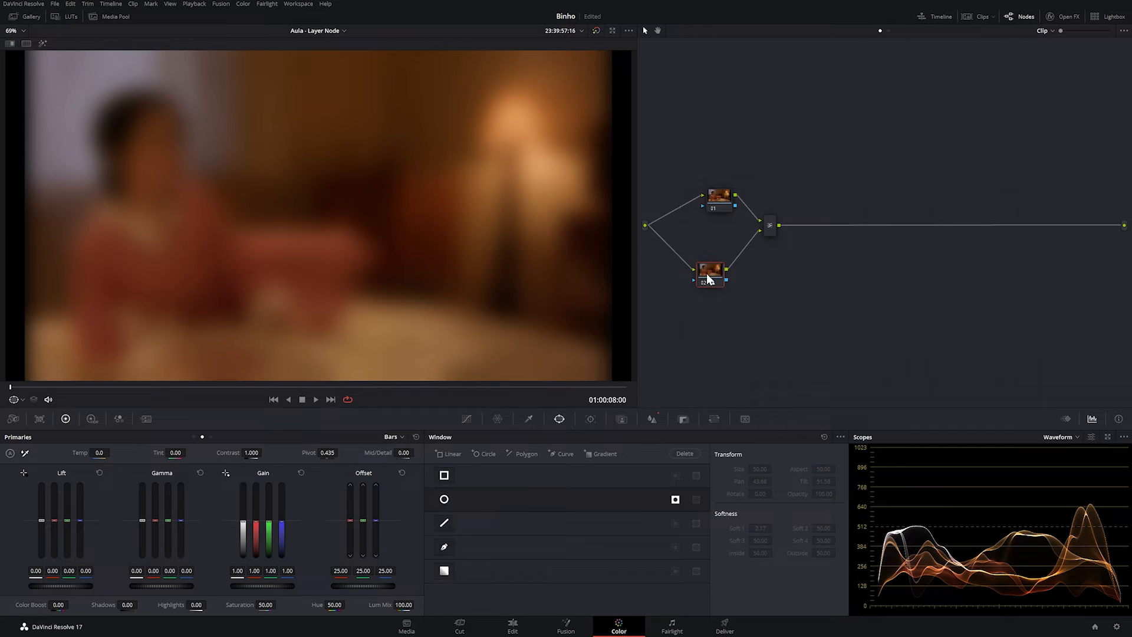
Preview the layer mixer's composite modes and set the mode to Screen.
click(770, 226)
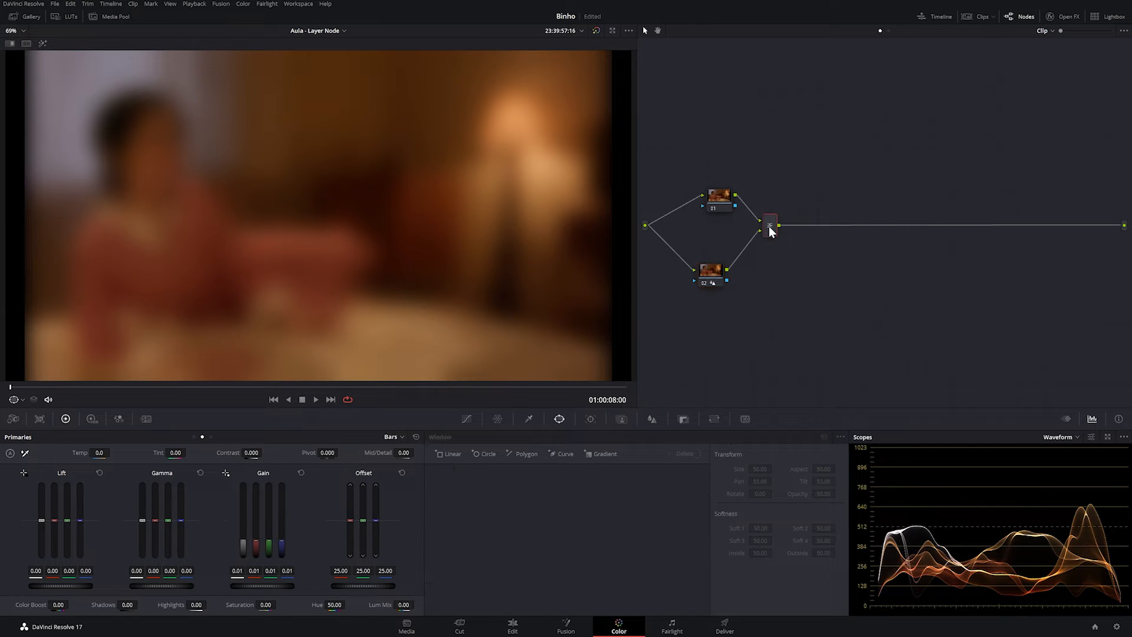
right_click(769, 226)
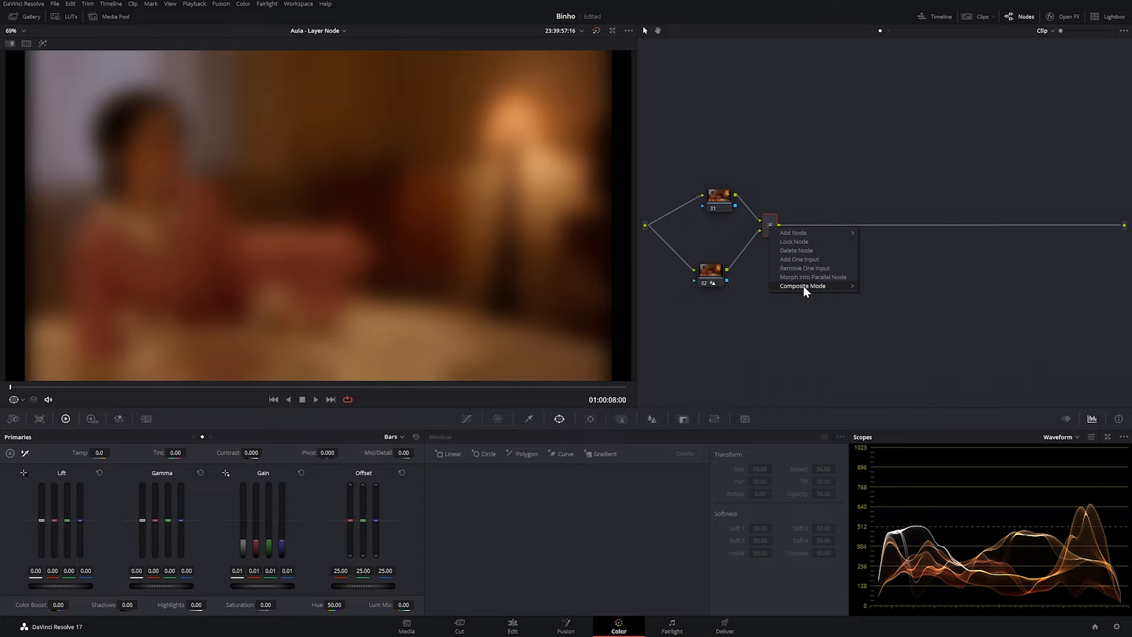
mouse_move(808, 289)
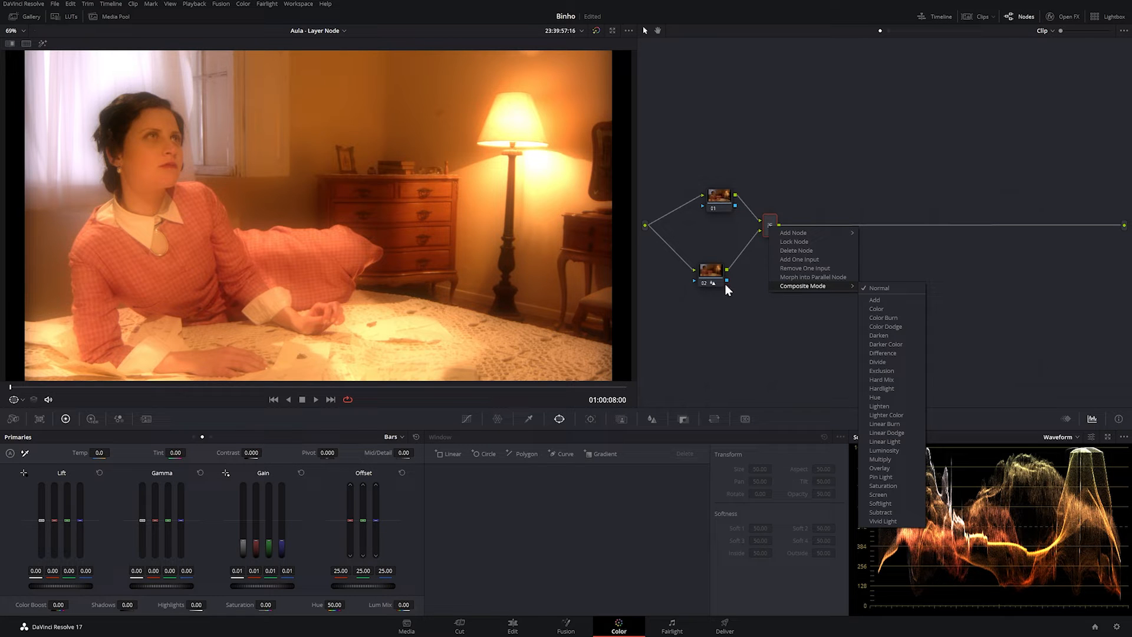
click(884, 298)
right_click(769, 226)
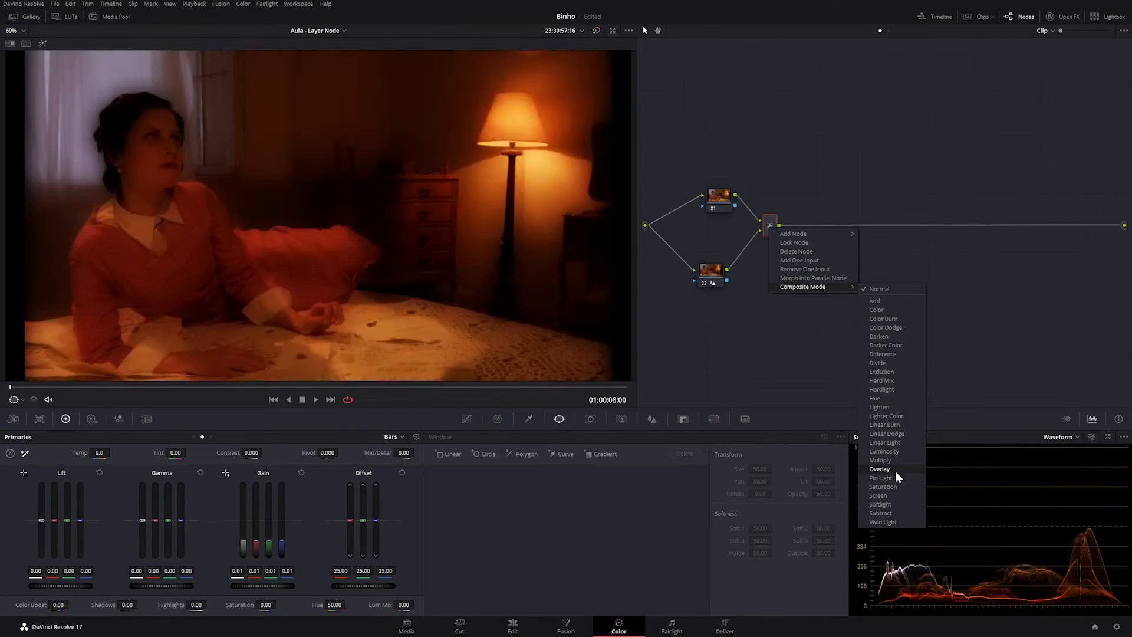
click(879, 494)
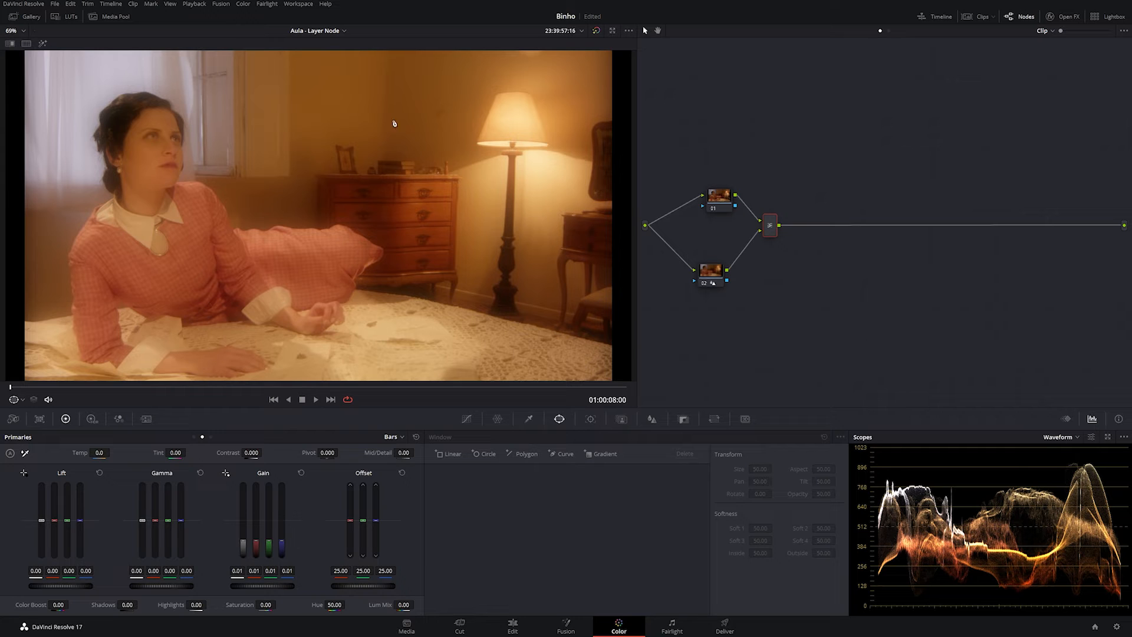
Try a blur radius of 0.60 on node 02, set it to 1.84, and align the node beneath node 01.
click(711, 271)
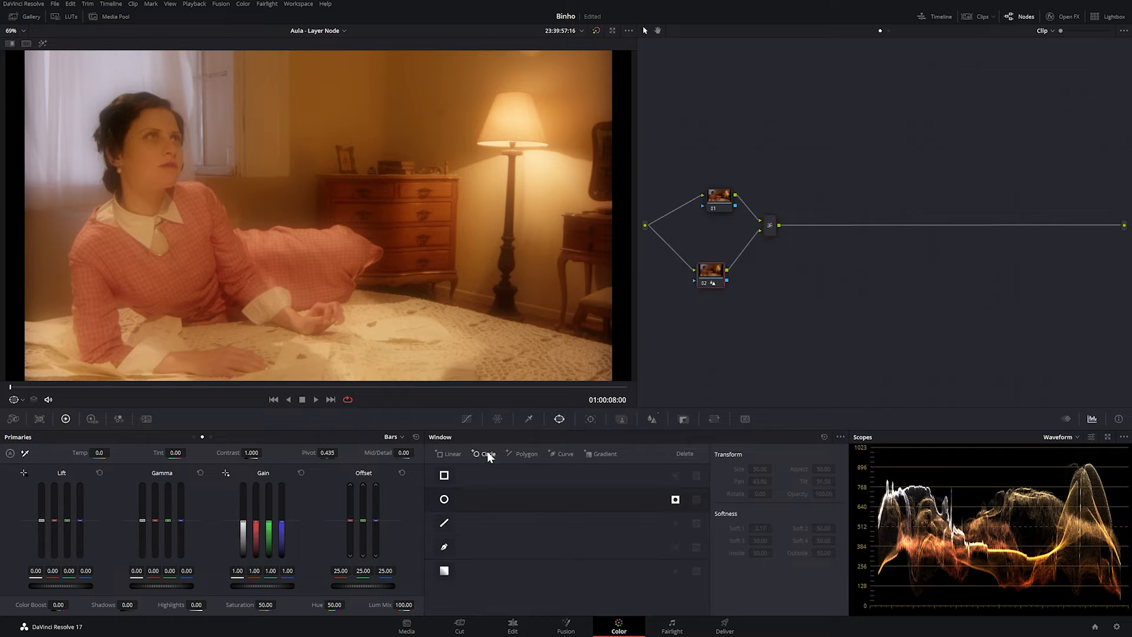
click(653, 419)
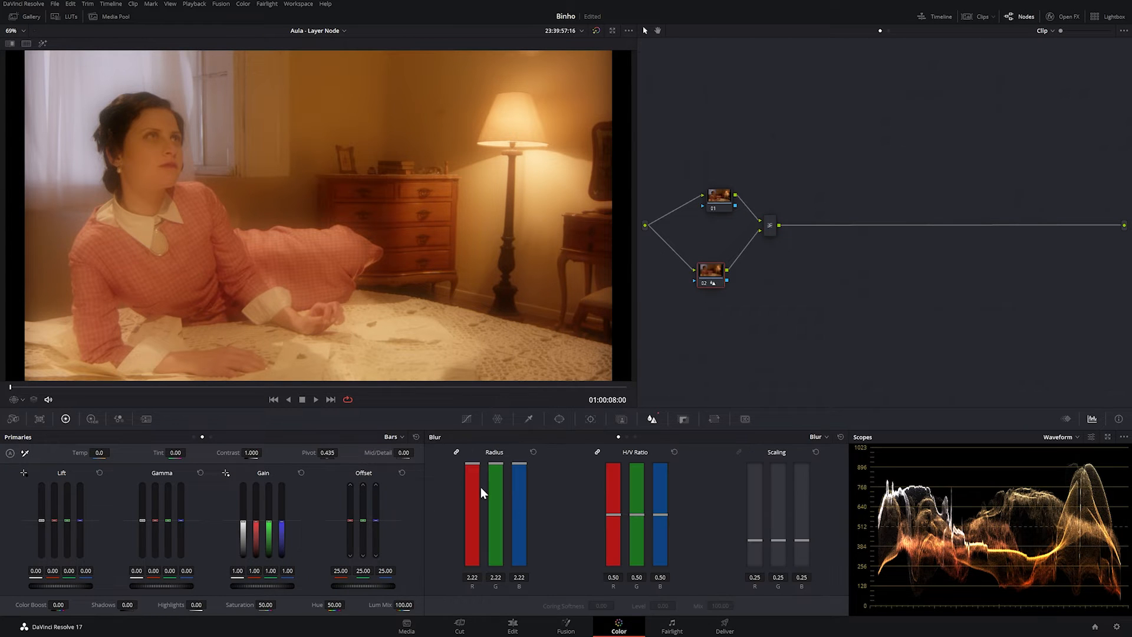
drag(495, 469, 497, 502)
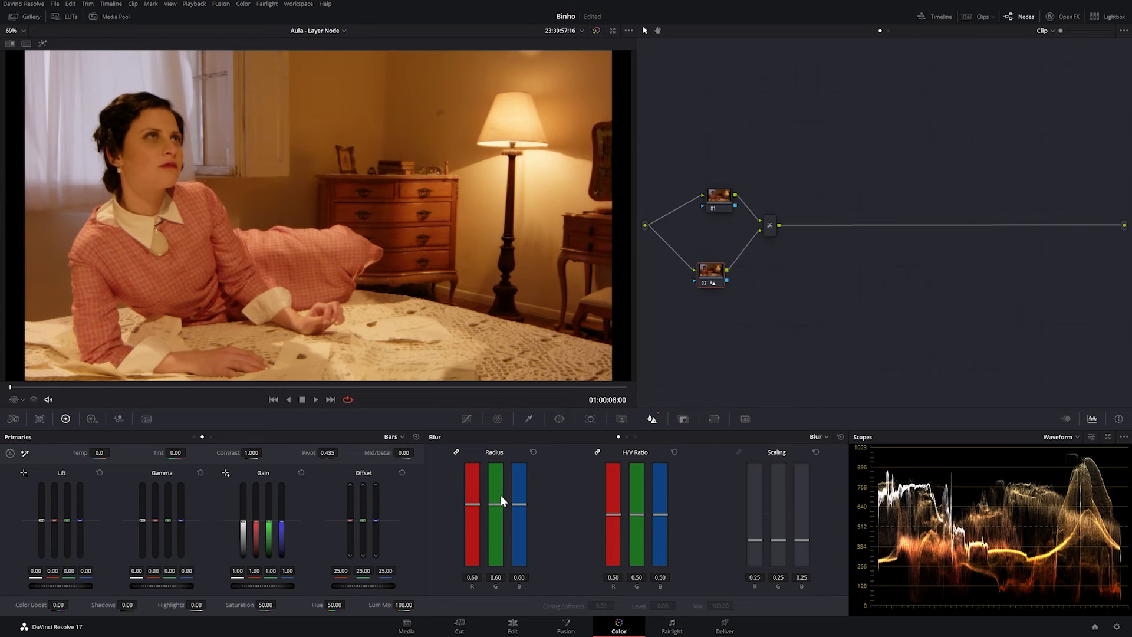
drag(497, 458, 498, 420)
drag(517, 575, 519, 578)
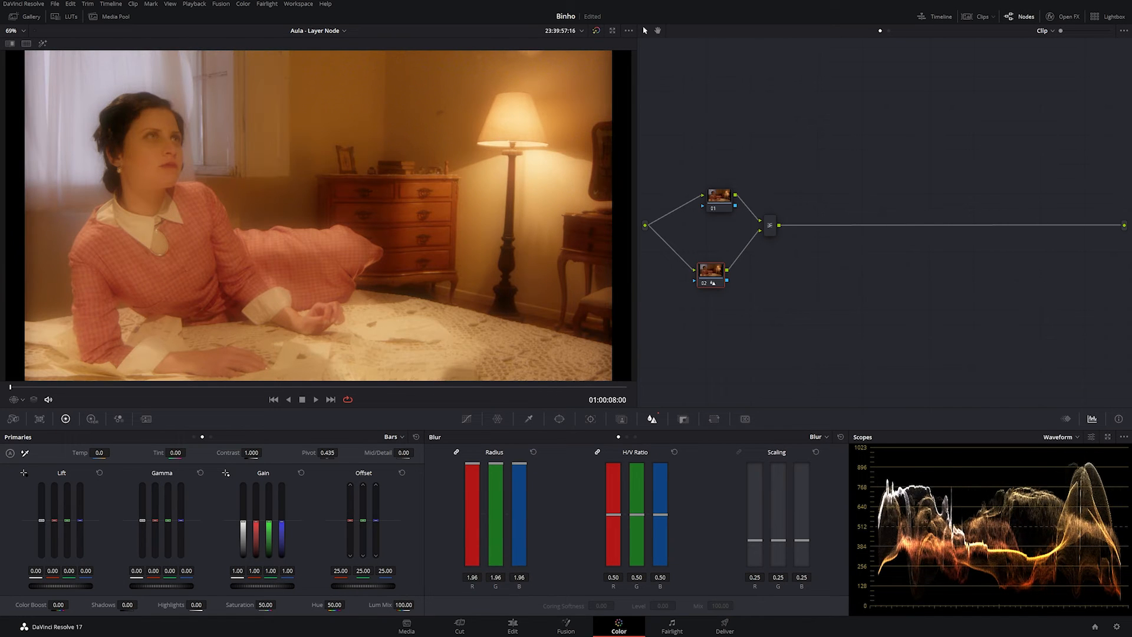
drag(710, 269, 724, 271)
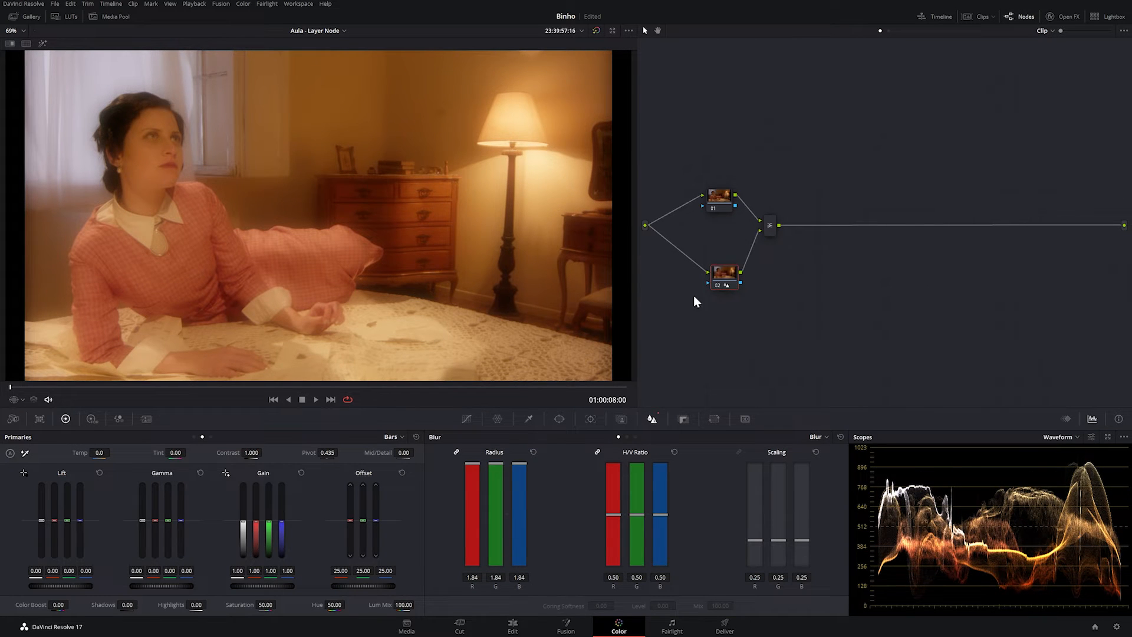
Shape an S-curve on node 02's custom curve by lowering the midtones and raising the highlights.
click(467, 419)
mouse_move(588, 527)
mouse_down()
mouse_move(597, 536)
mouse_move(584, 513)
mouse_move(592, 535)
mouse_move(568, 557)
mouse_move(571, 534)
mouse_move(588, 549)
mouse_up()
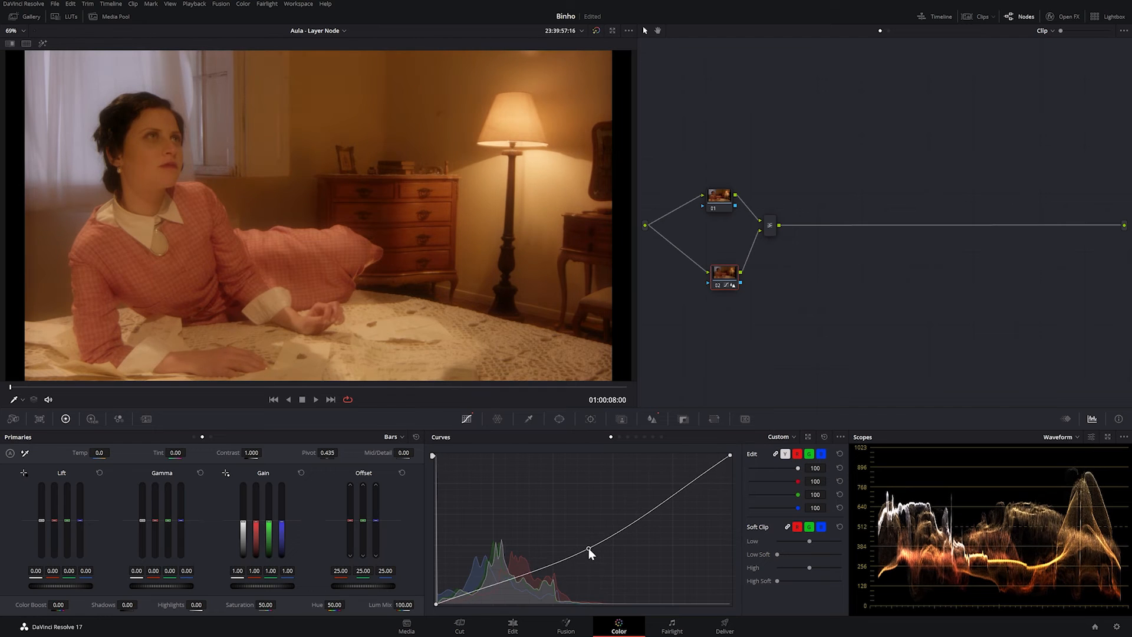
drag(656, 513, 653, 492)
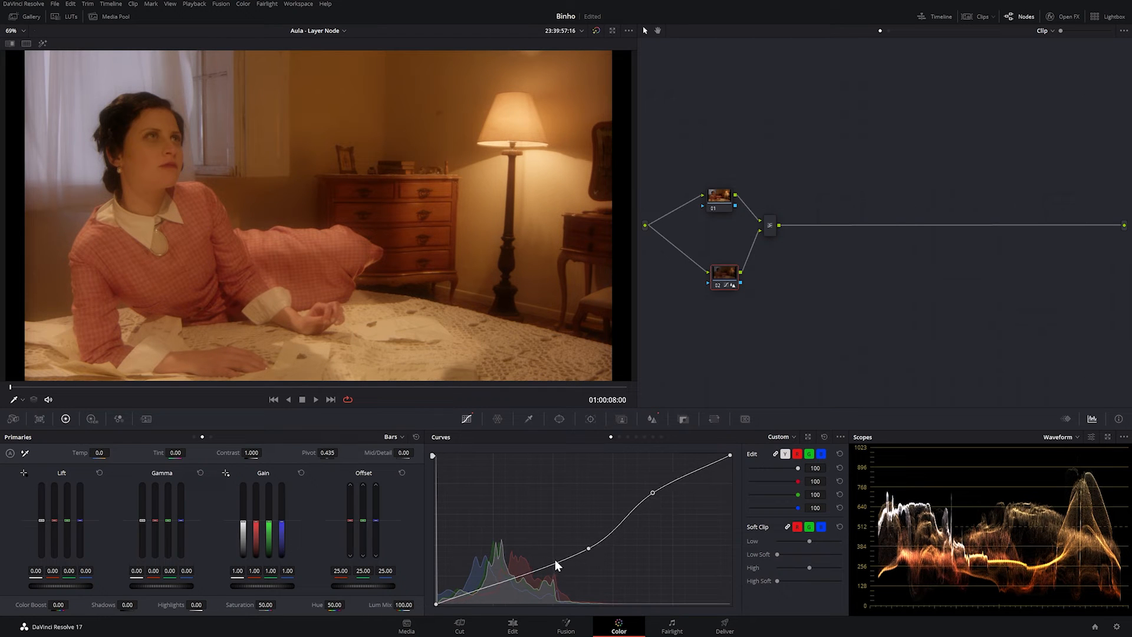
drag(587, 550, 566, 551)
drag(659, 488, 649, 490)
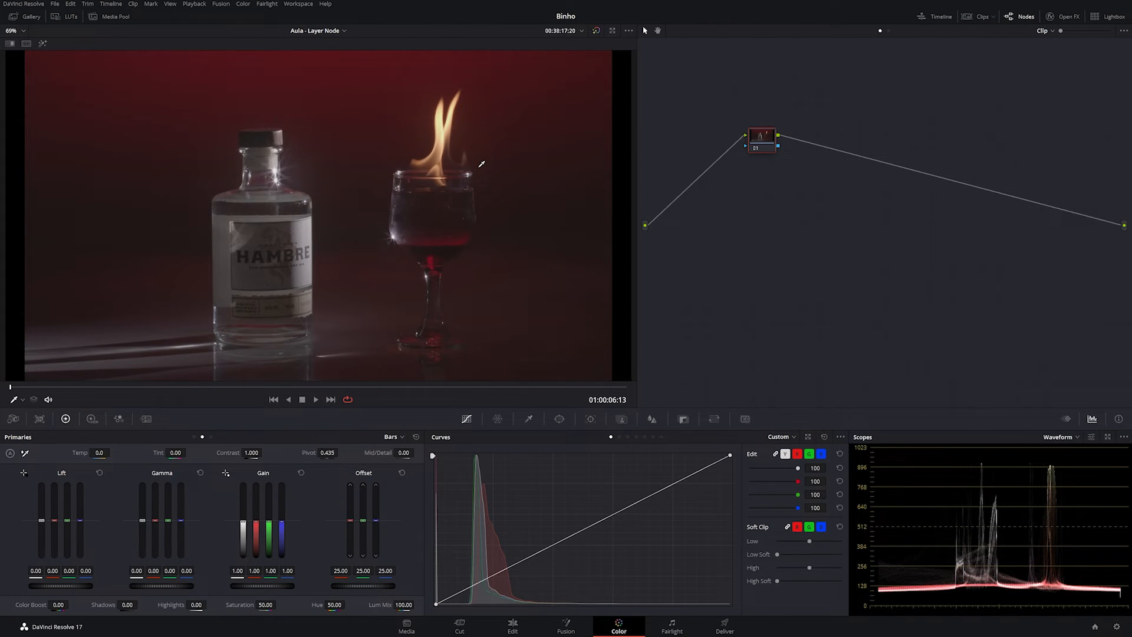
Compare the dark red bottle clip with the brightly lit version by switching back and forth between them.
key(Up)
key(Down)
key(Up)
key(Down)
key(Up)
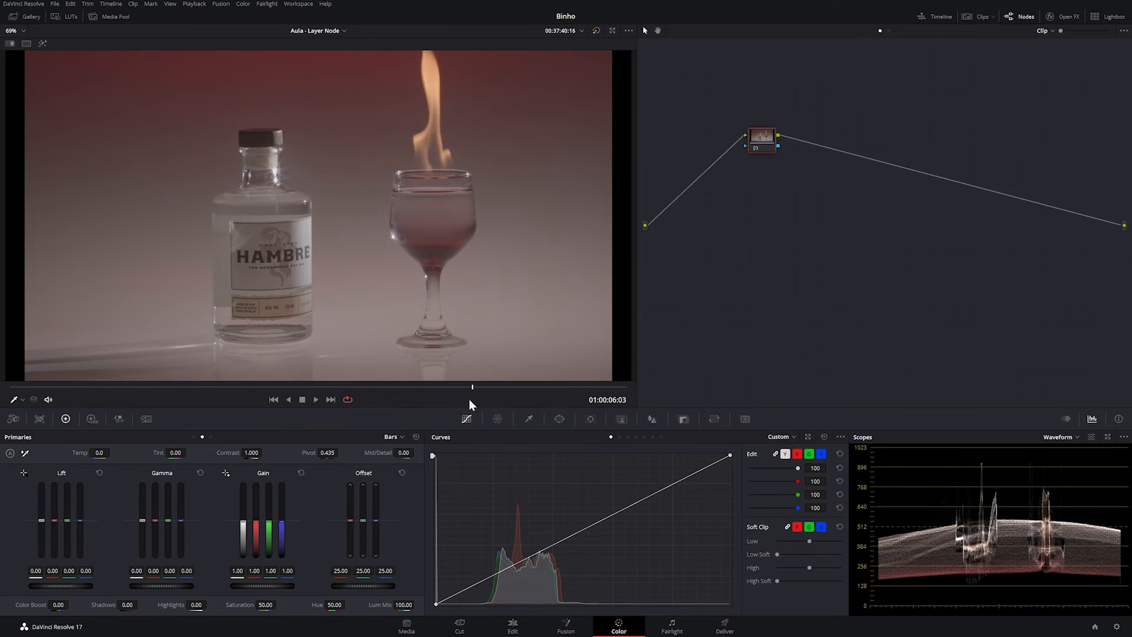
key(Down)
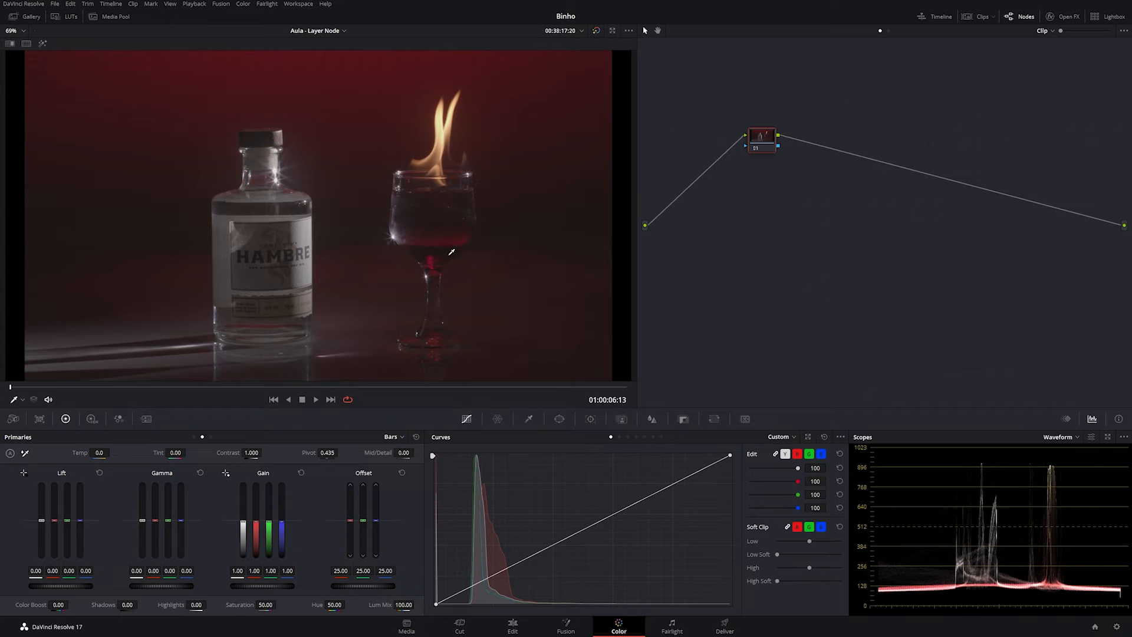
key(Up)
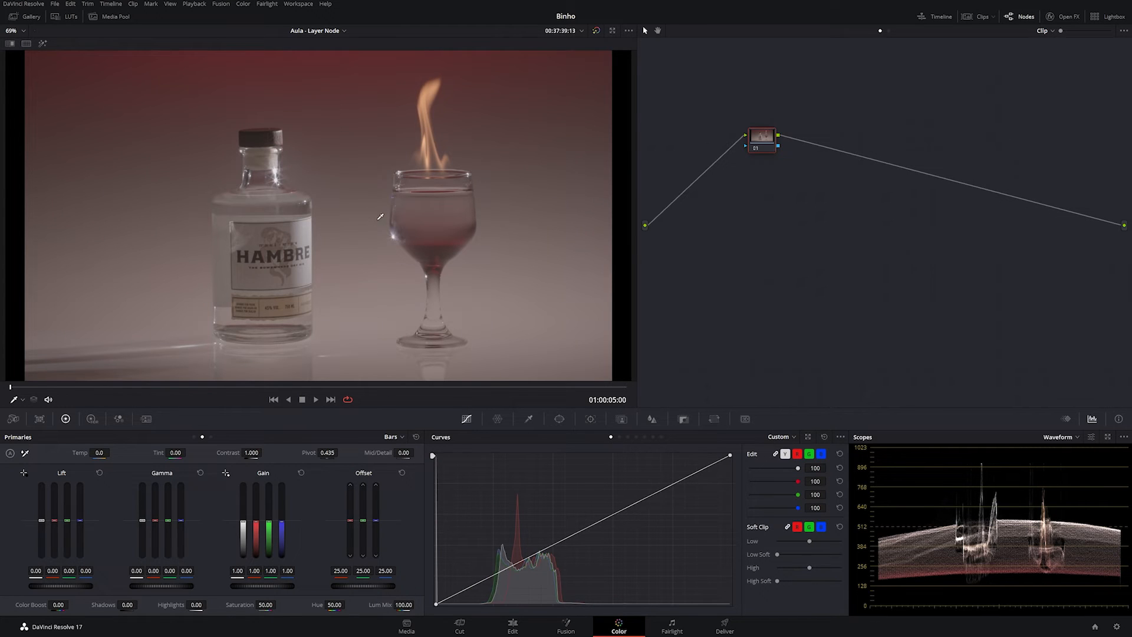
Add the dark bottle clip from the Aulas bin to the node graph as an external matte beneath node 01.
click(106, 18)
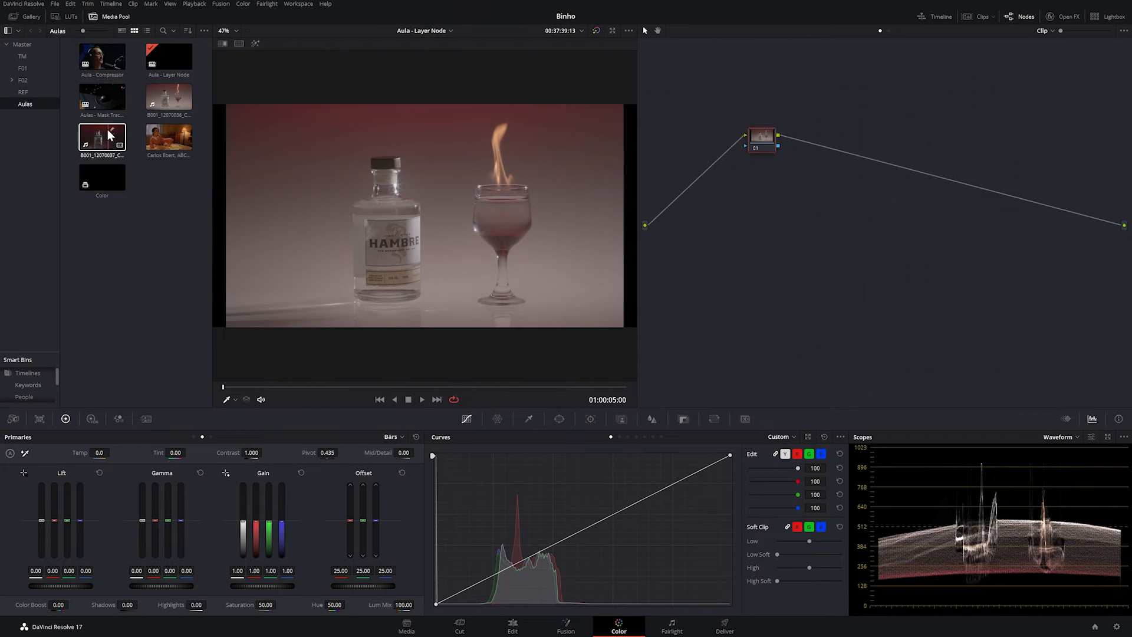
drag(105, 140, 767, 216)
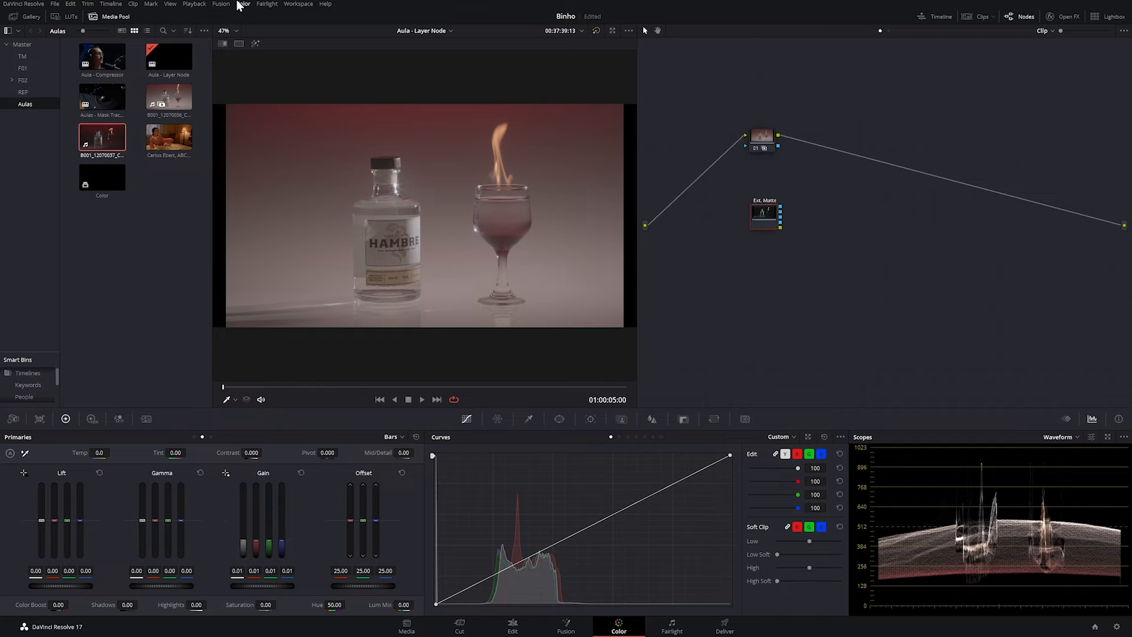
click(107, 17)
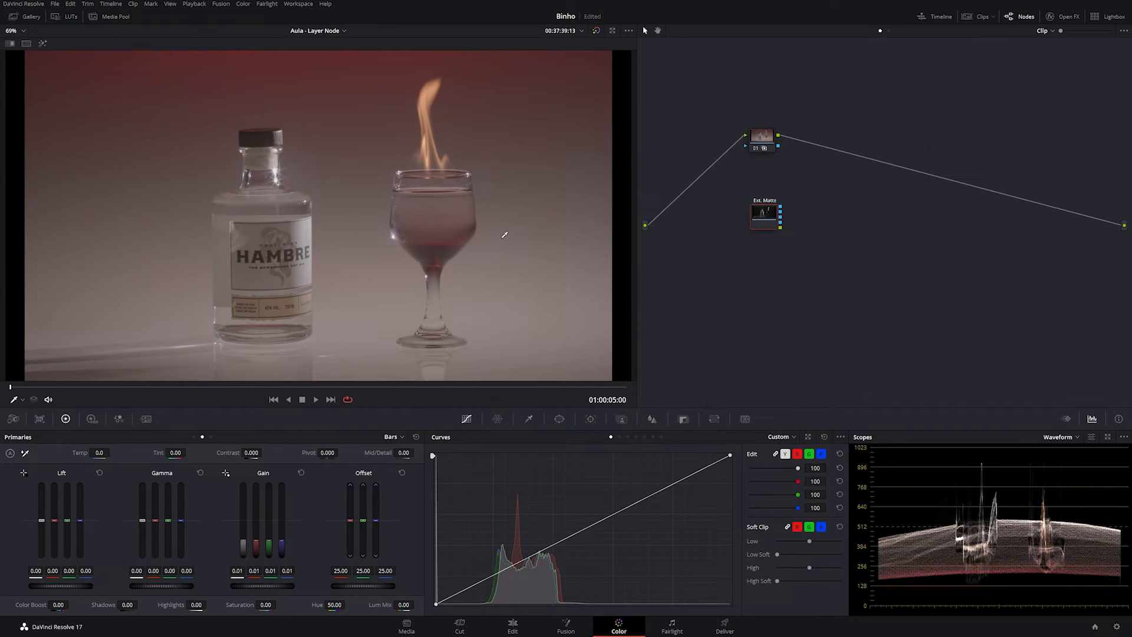
drag(761, 212, 758, 224)
Add a layer mixer fed by node 01 first and the external matte second, link it to the output, and space out the nodes.
right_click(812, 181)
mouse_move(859, 194)
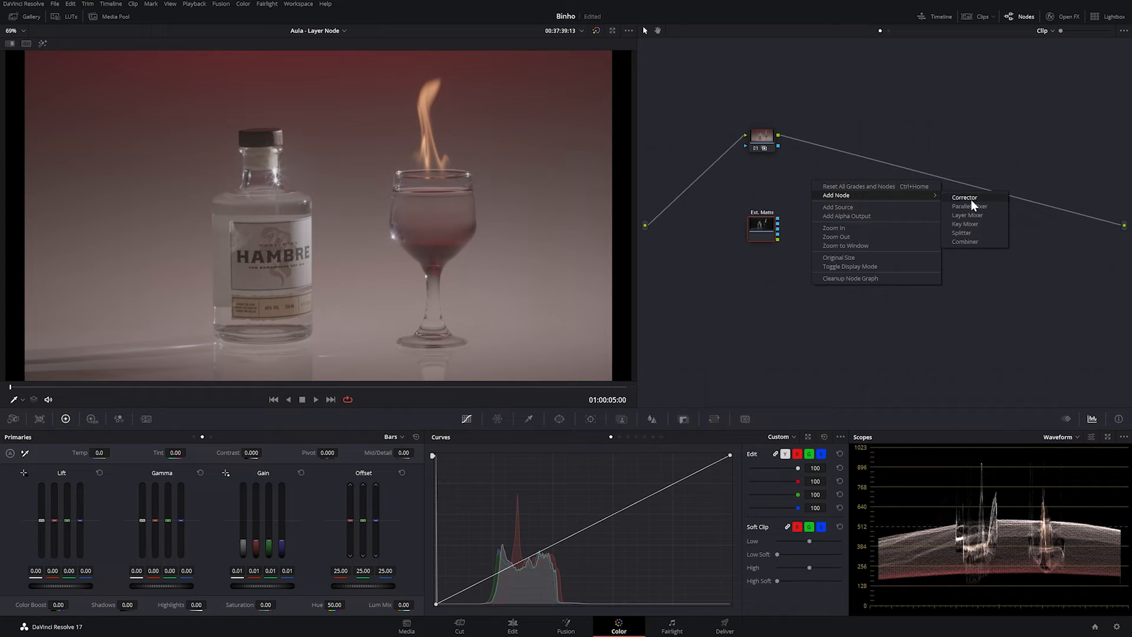
click(967, 214)
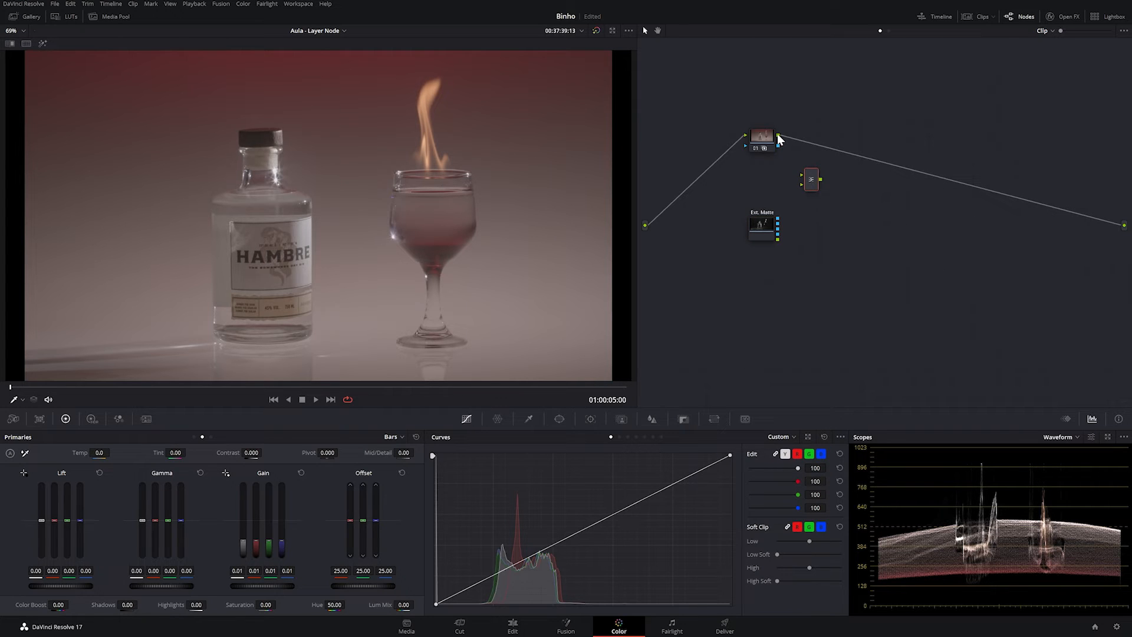
click(1086, 216)
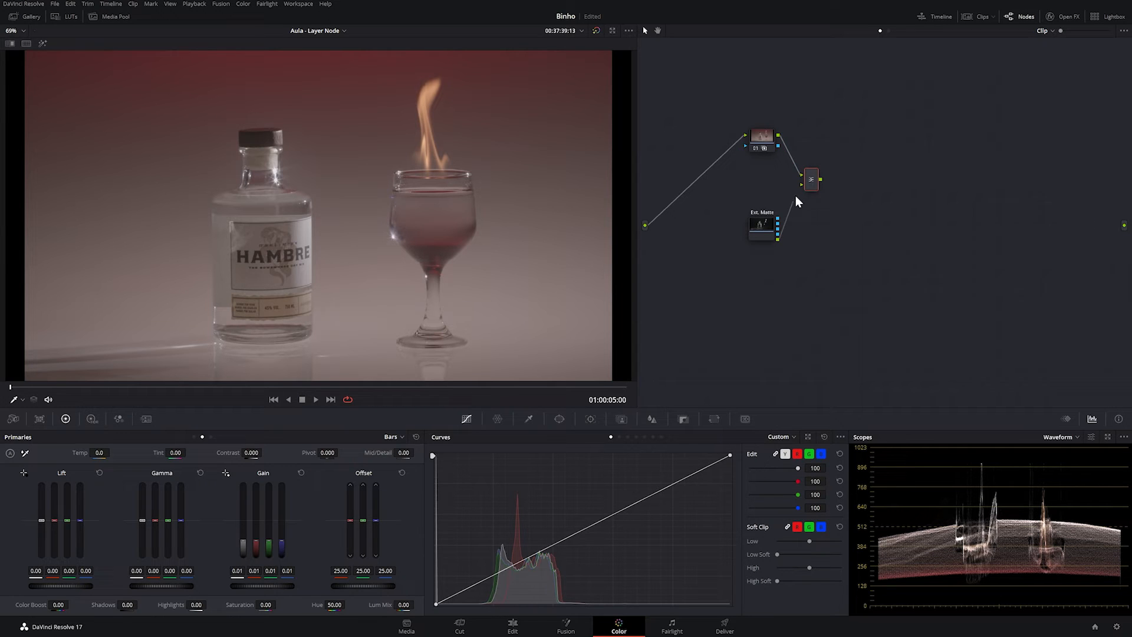
drag(841, 189, 1124, 226)
drag(819, 182, 854, 200)
drag(762, 226, 750, 231)
drag(763, 141, 757, 143)
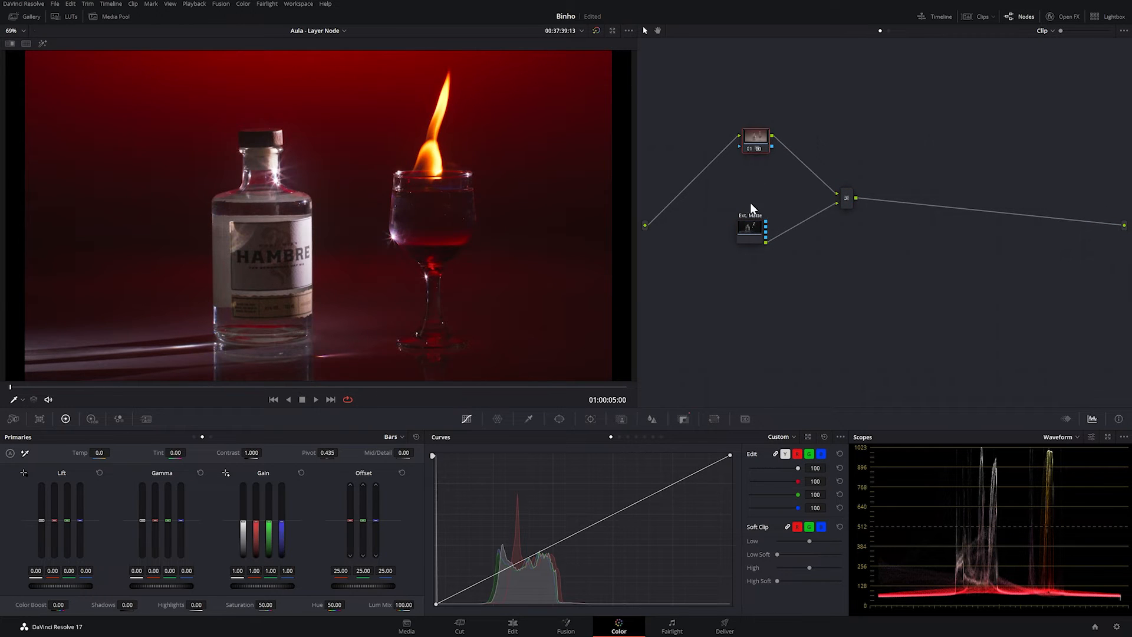
Set the layer mixer's composite mode to Screen to blend node 01 with the external matte.
click(747, 229)
click(756, 138)
right_click(844, 200)
mouse_move(877, 263)
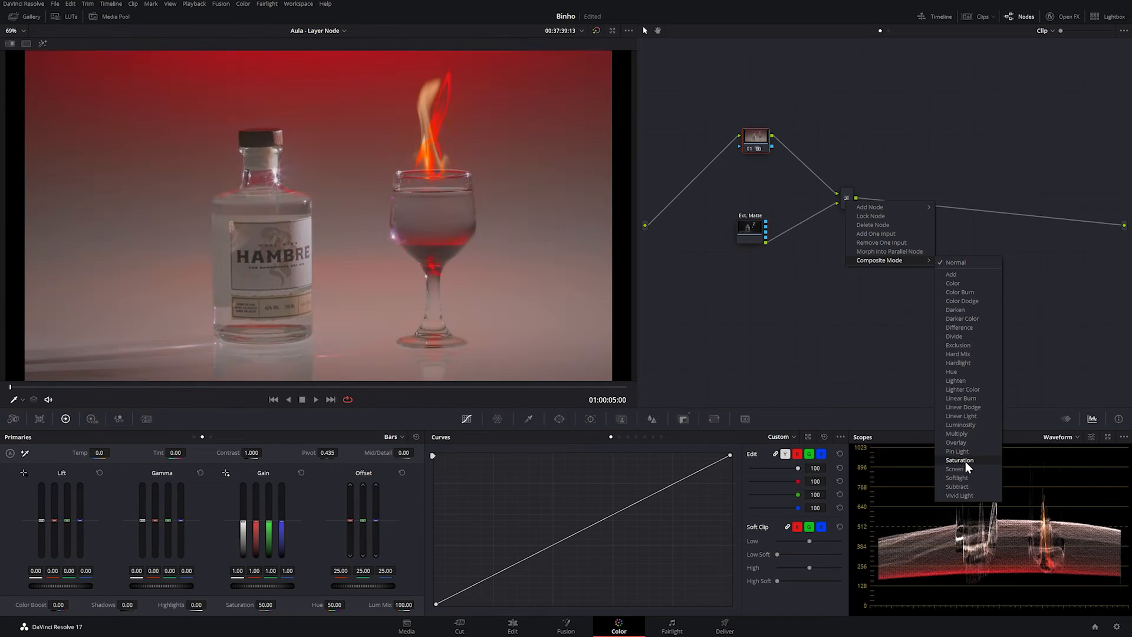
click(964, 468)
Space the external matte and node 01 further apart and scrub through the clip to check the blended flames.
drag(746, 224, 746, 254)
drag(754, 140, 734, 139)
drag(745, 252, 737, 250)
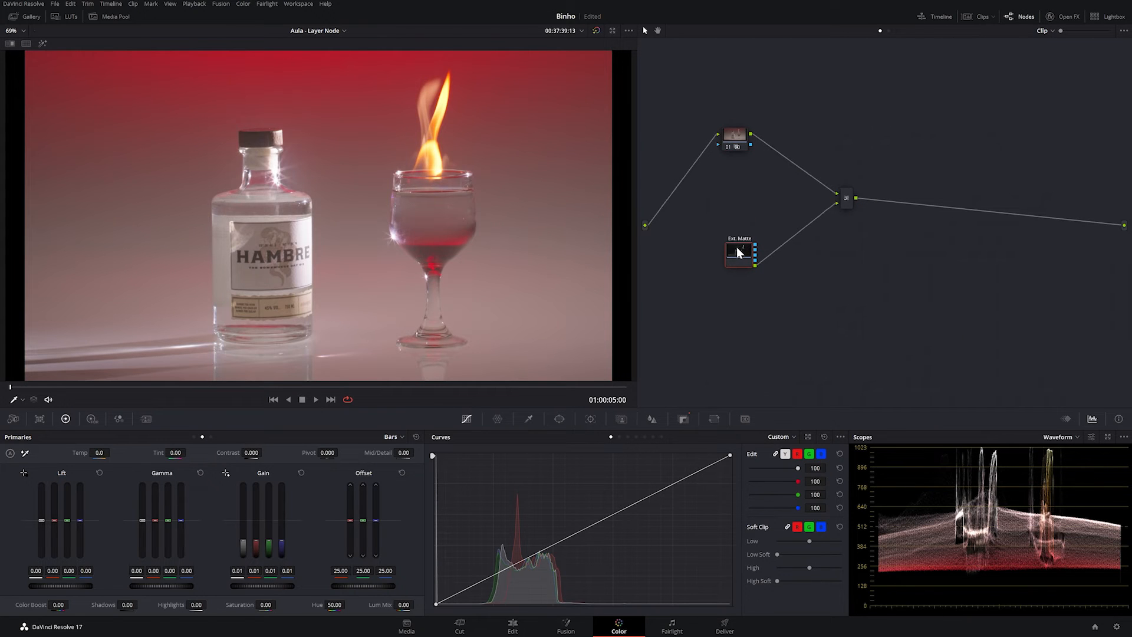
drag(40, 387, 422, 387)
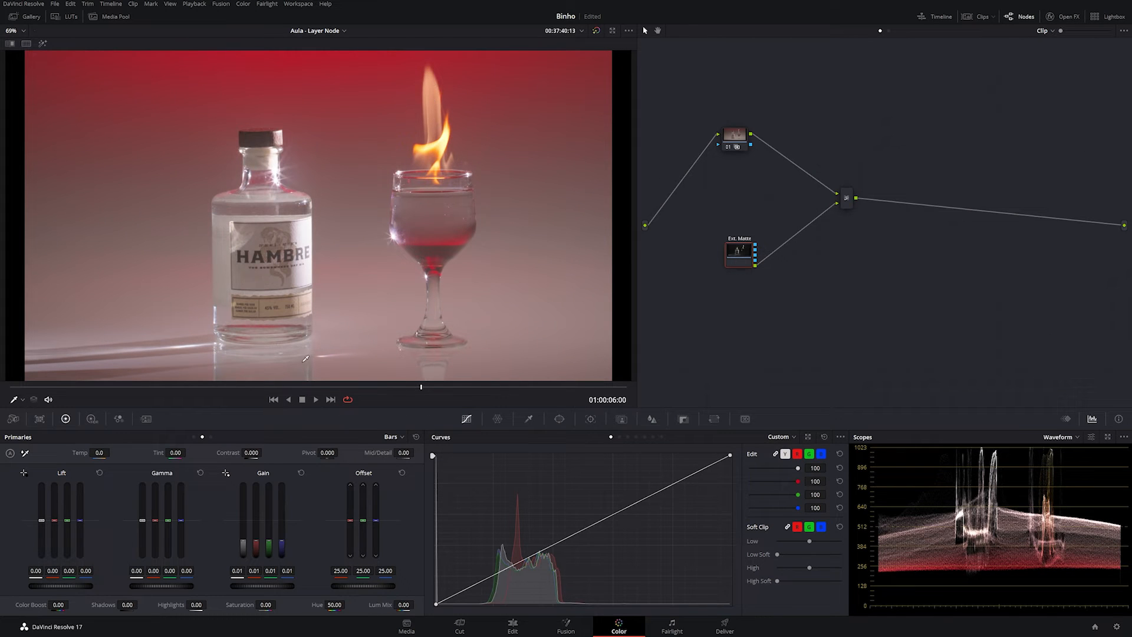
drag(299, 388, 387, 387)
Shift the external matte and node 01 away from the mixer and insert a serial node between the matte and the mixer.
drag(738, 252, 703, 258)
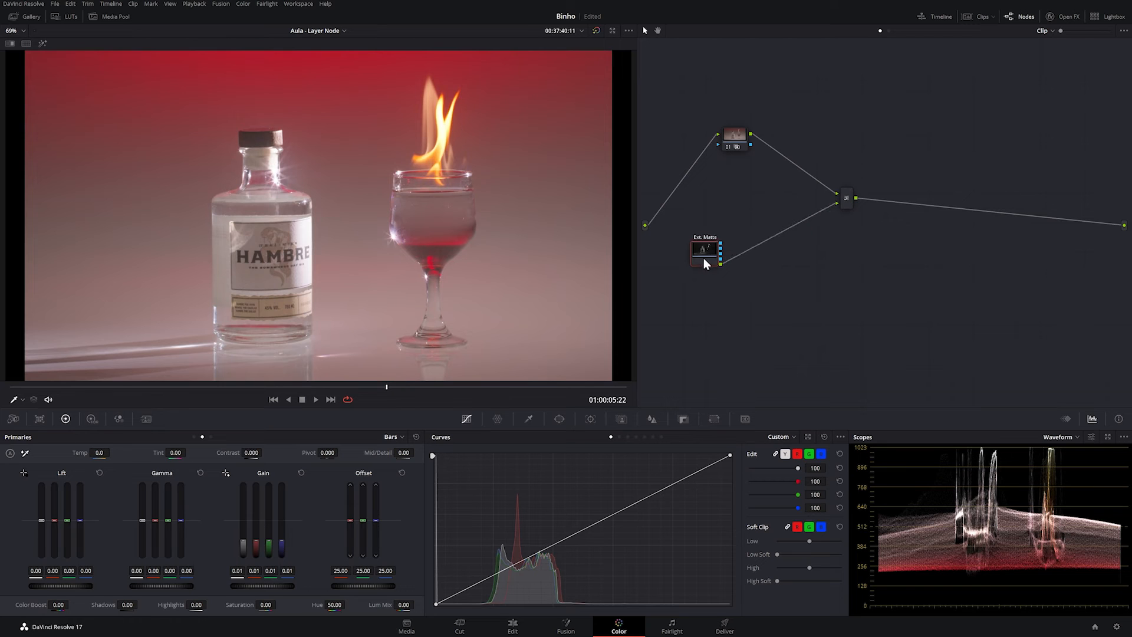
drag(748, 138, 734, 138)
click(705, 251)
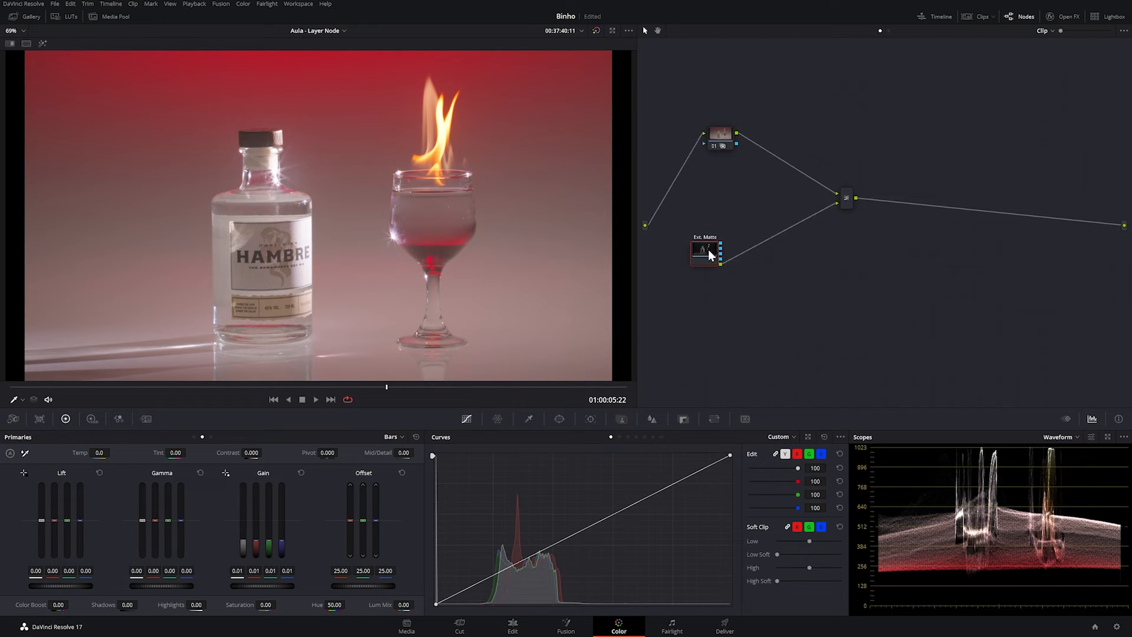
key(alt+s)
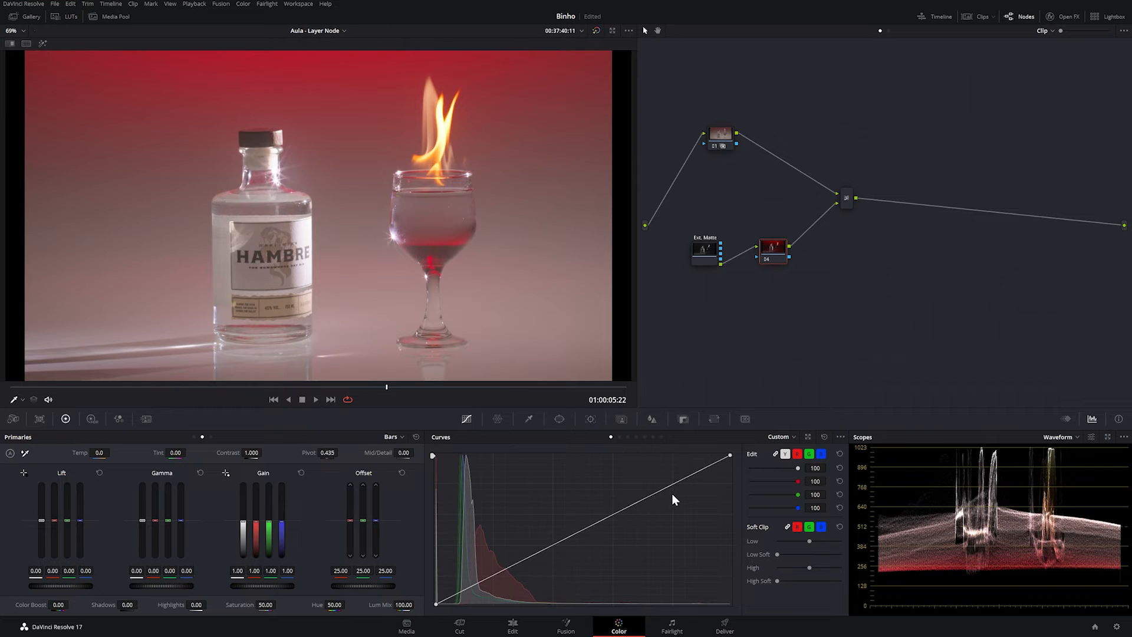
Shape an S-curve on node 04's custom curve by lowering the shadows, raising the highlights slightly and adding a low shadow point.
click(654, 492)
drag(548, 547, 539, 571)
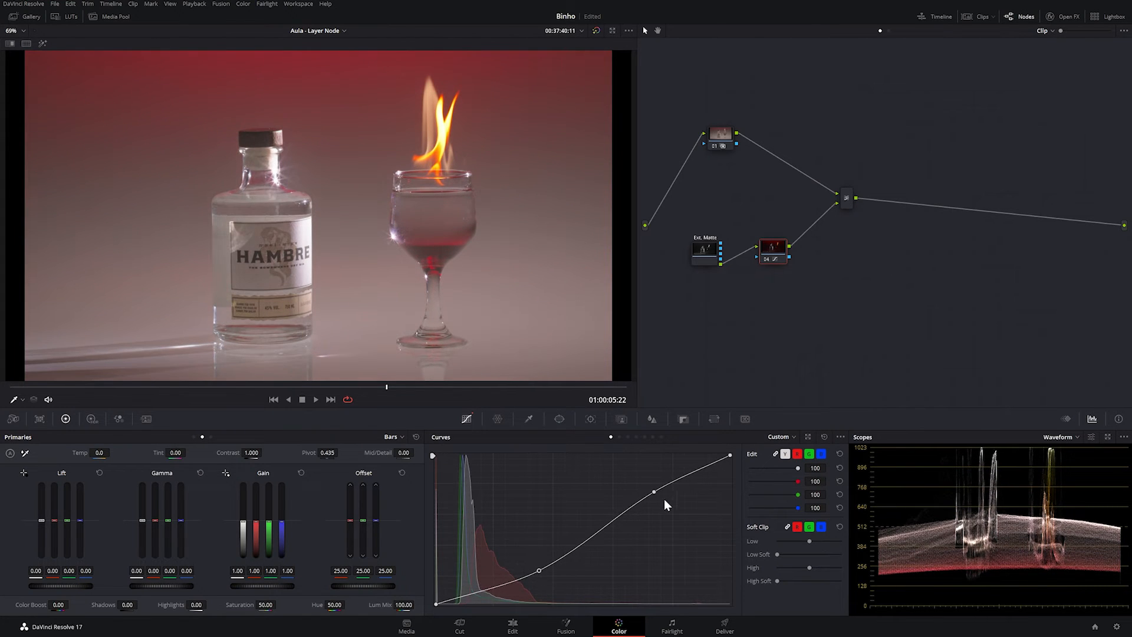
drag(654, 493, 653, 485)
mouse_move(535, 572)
mouse_down()
mouse_move(534, 560)
mouse_move(547, 567)
mouse_up()
click(501, 592)
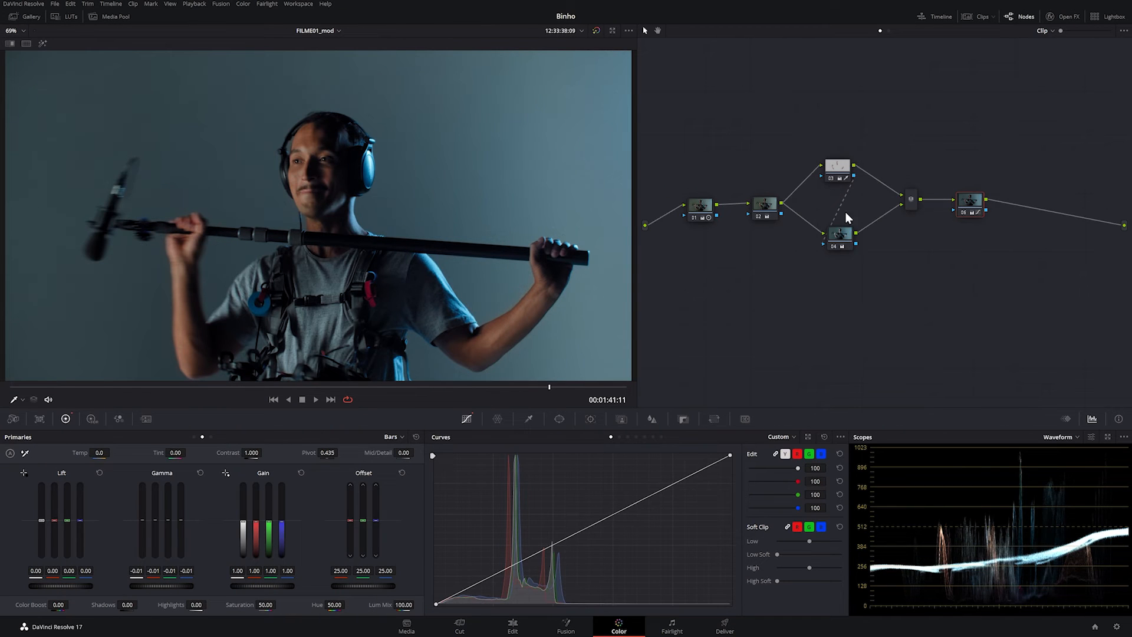
Space parallel nodes 03 and 04 apart on the FILME01_mod clip and compare the grade with the bypassed original.
drag(844, 245, 836, 263)
drag(840, 177, 839, 169)
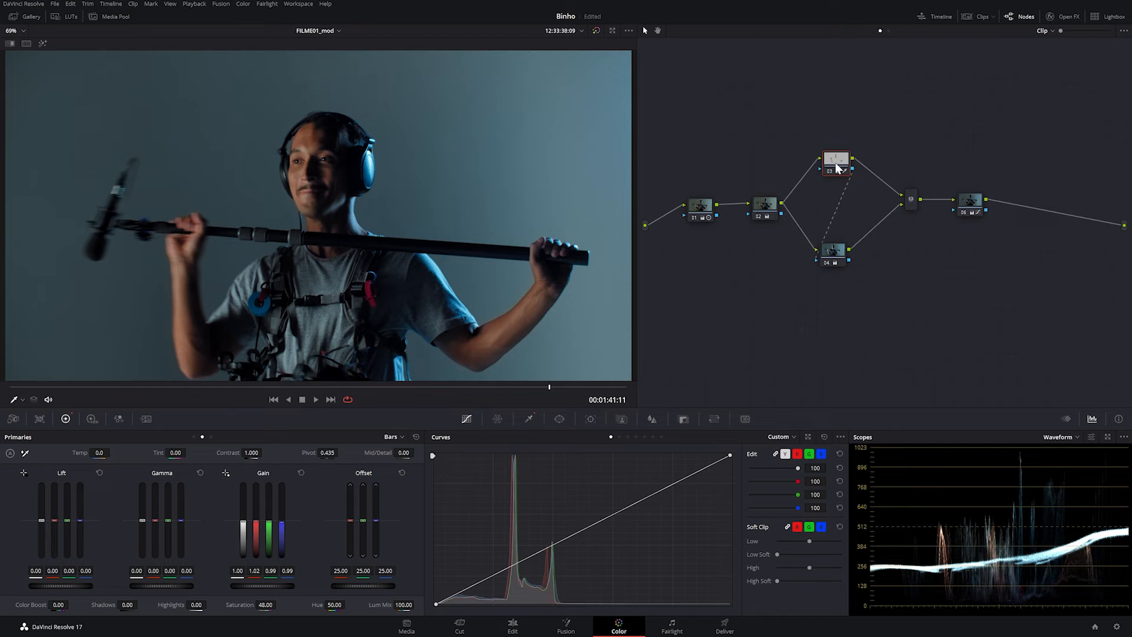
click(597, 30)
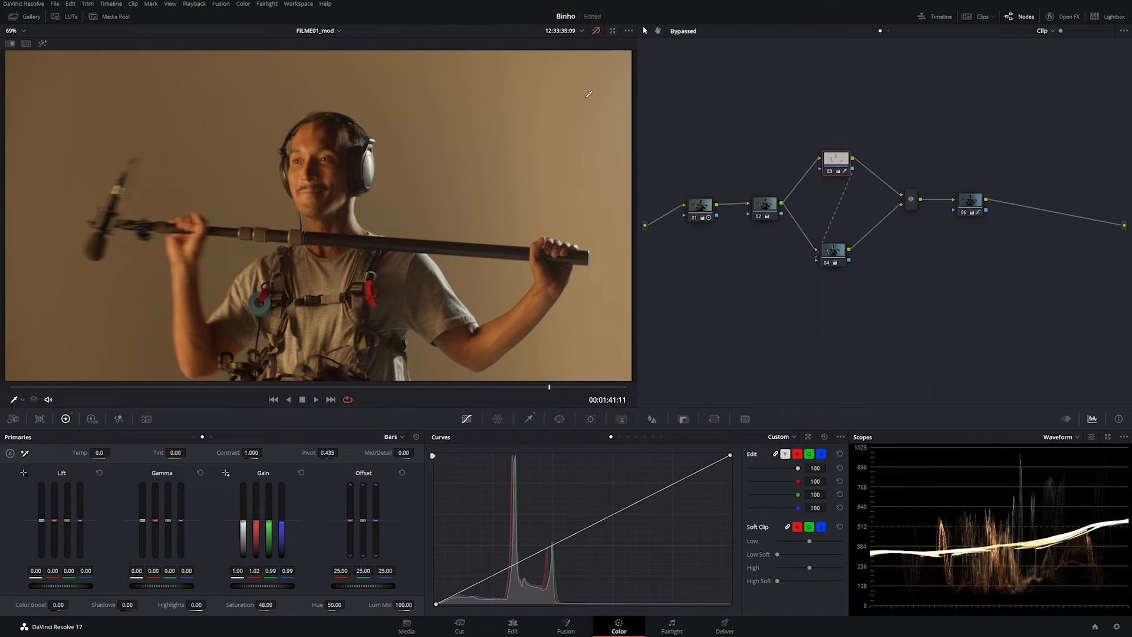
click(597, 30)
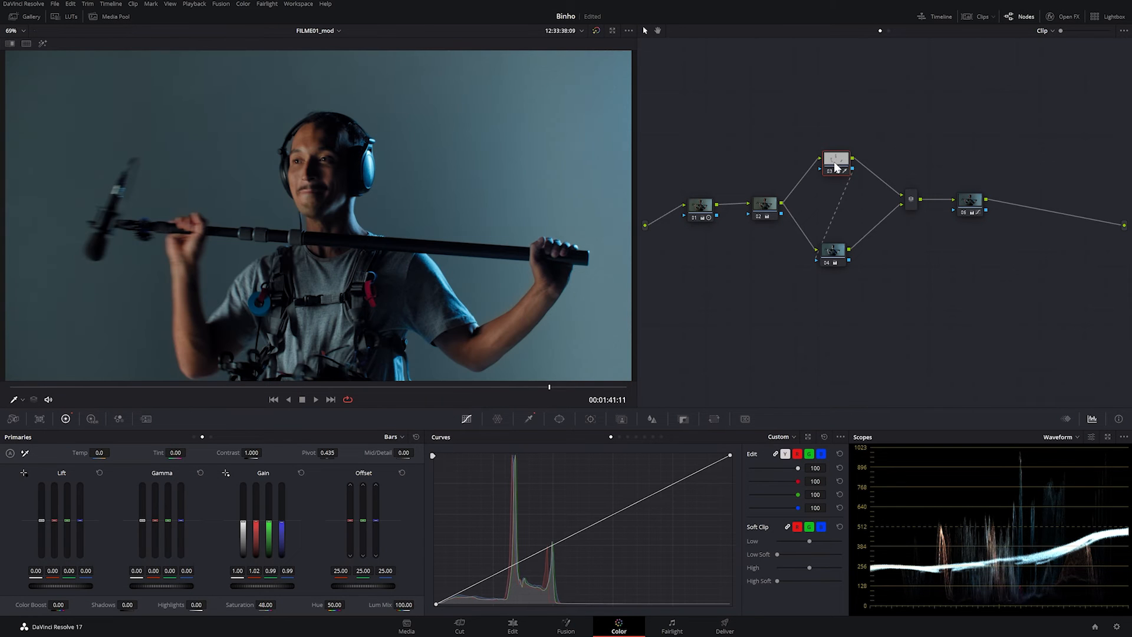
Inspect node 03's skin qualifier settings and highlight its selection in the viewer.
drag(831, 242, 835, 247)
click(763, 215)
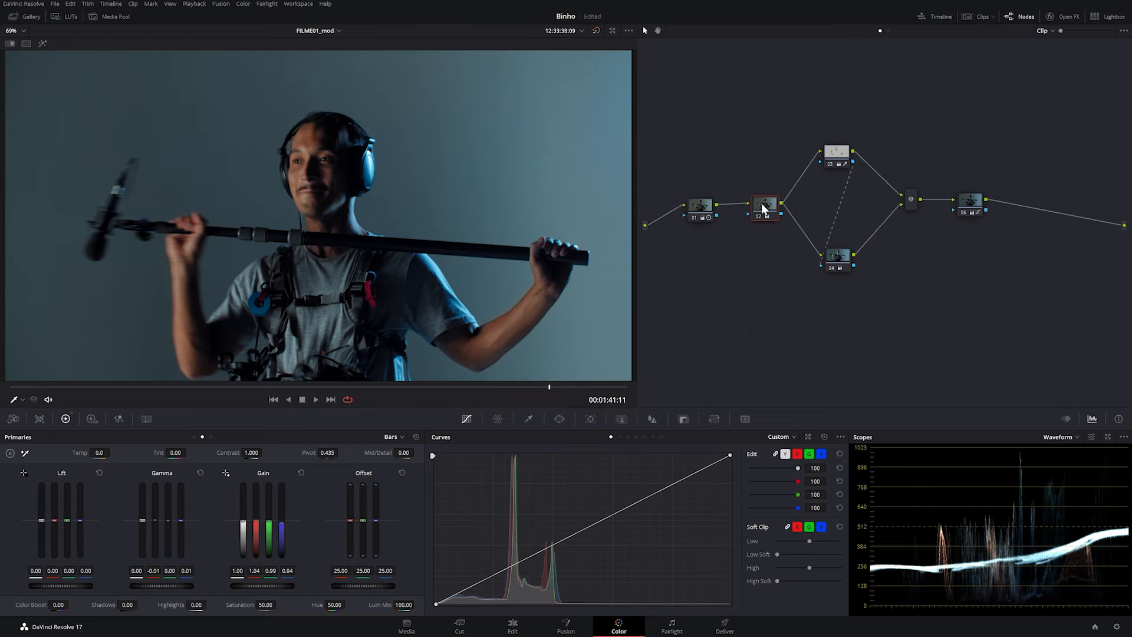
click(838, 151)
click(528, 419)
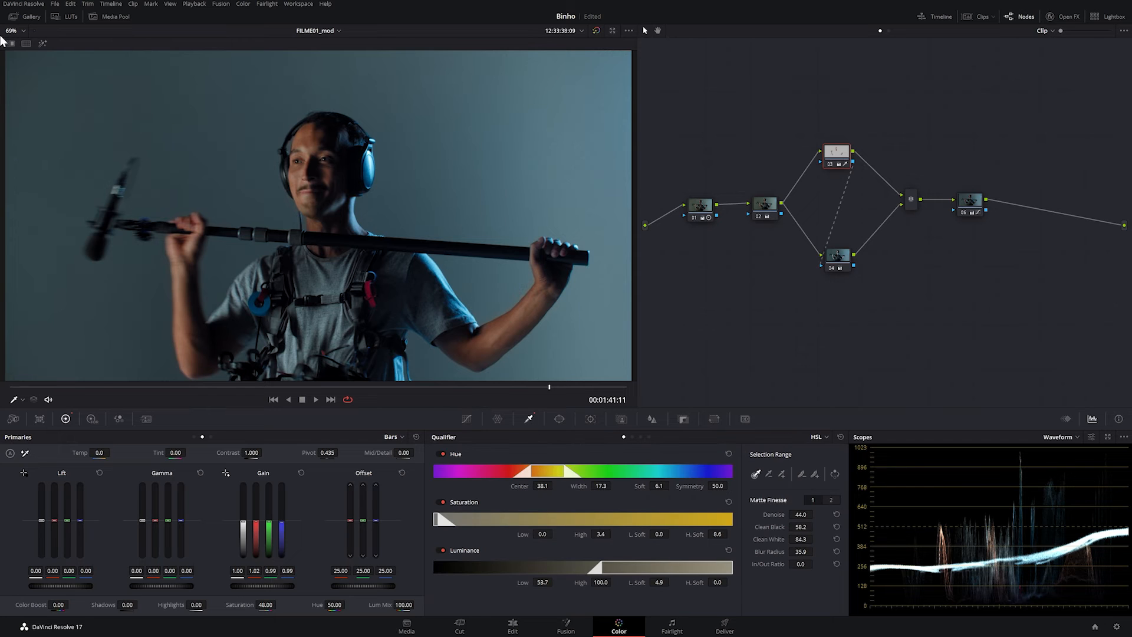
click(42, 44)
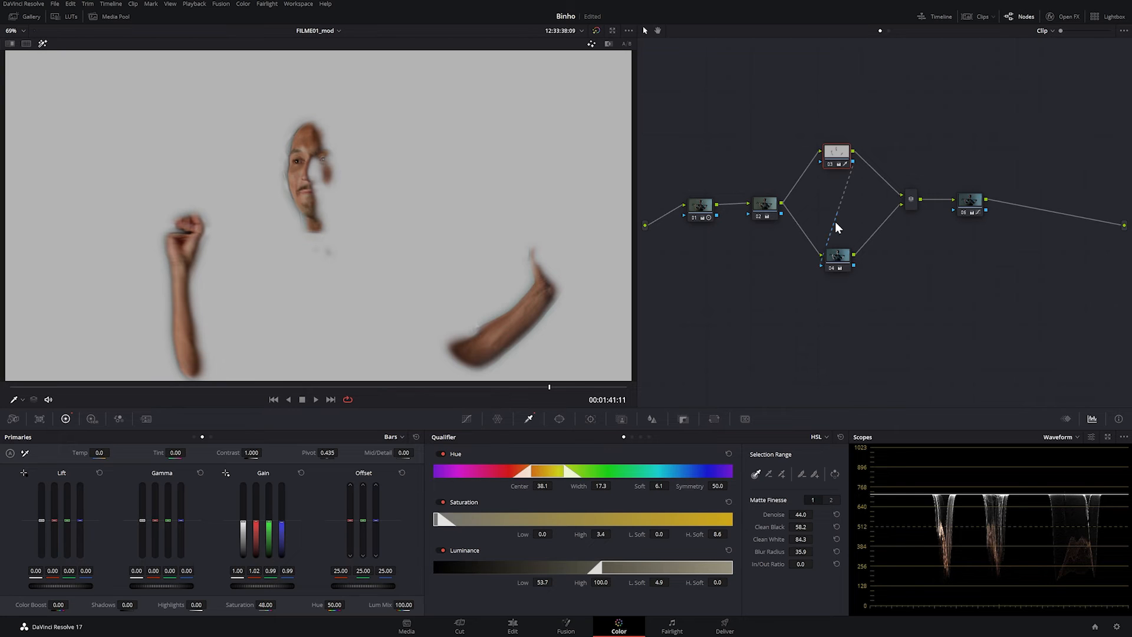
Remove the key link between nodes 03 and 04 and compare the highlighted areas of the two nodes.
drag(838, 156, 841, 161)
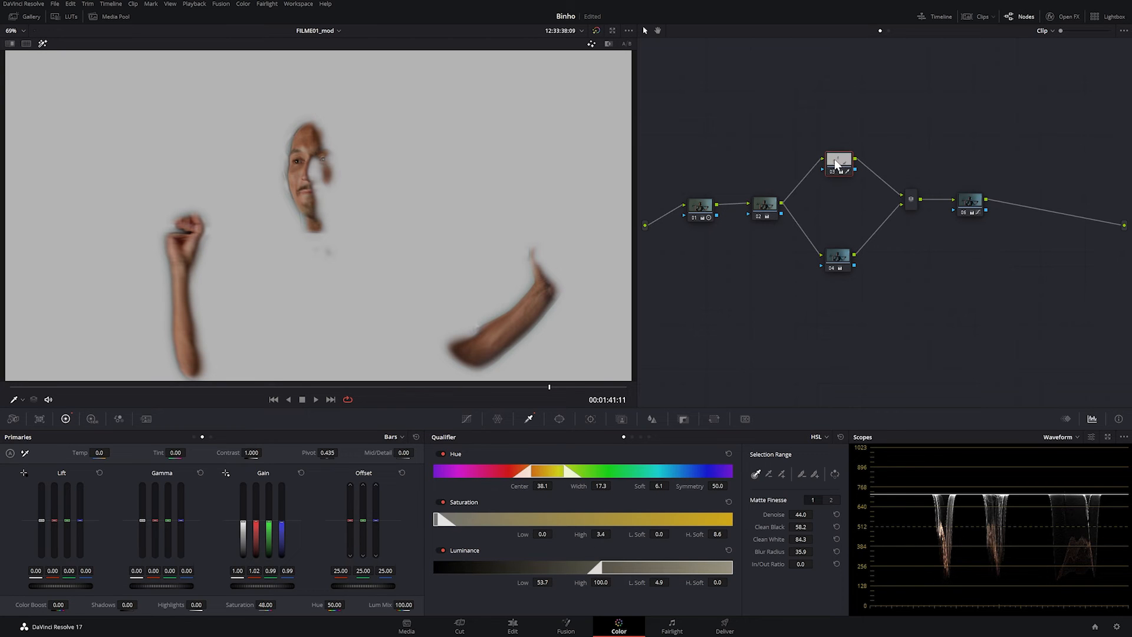
click(841, 264)
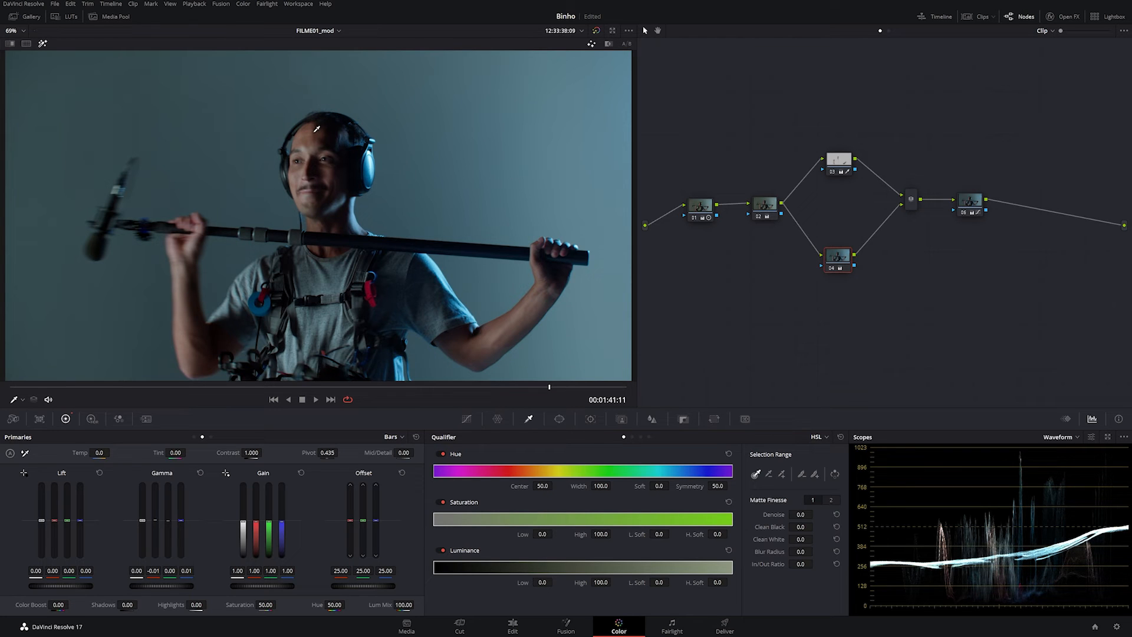
click(827, 165)
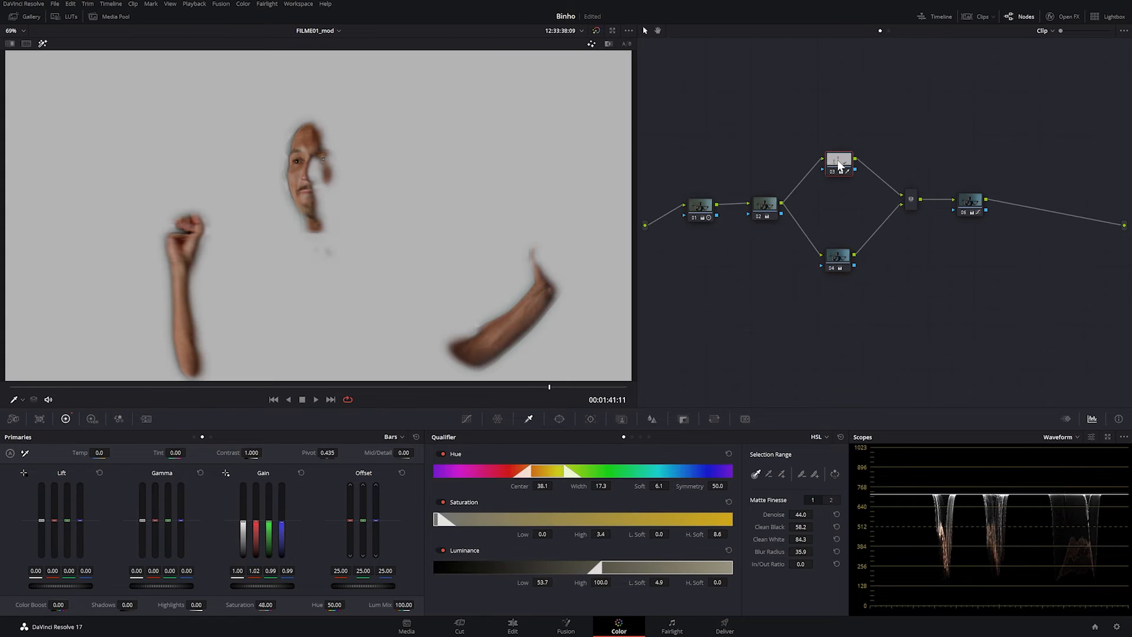
click(841, 264)
click(838, 169)
Connect node 03's key output to node 04's key input and compare the highlighted selections of both nodes.
drag(857, 174, 824, 271)
click(838, 257)
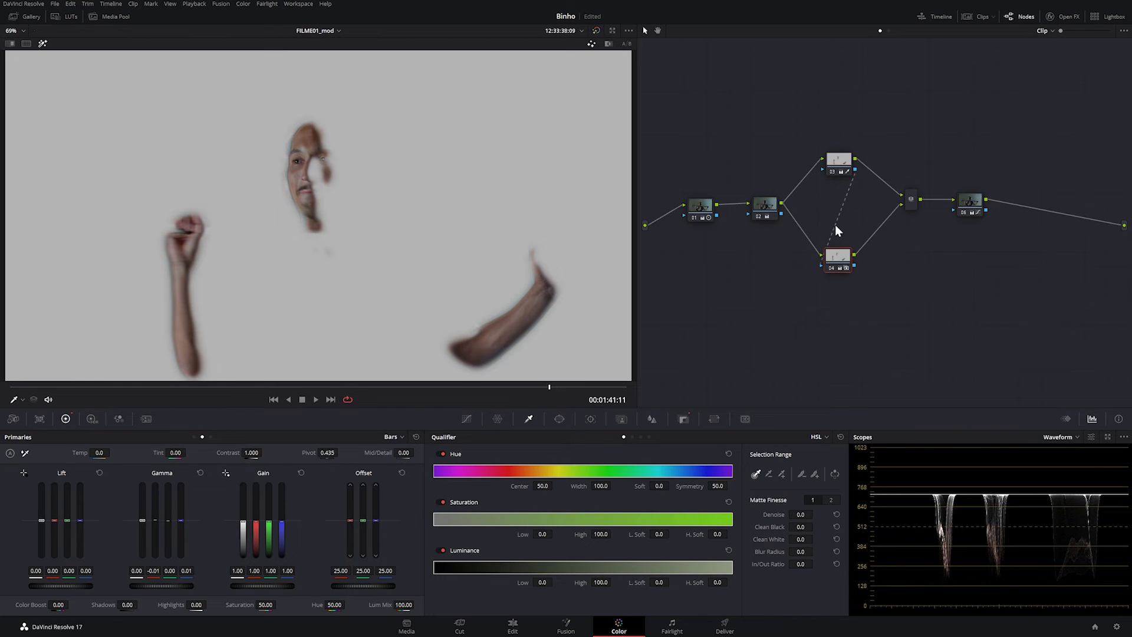
click(838, 166)
click(840, 258)
click(841, 161)
click(837, 262)
Invert node 04's key input, compare its selection with node 03's, and turn off the viewer highlight.
click(684, 419)
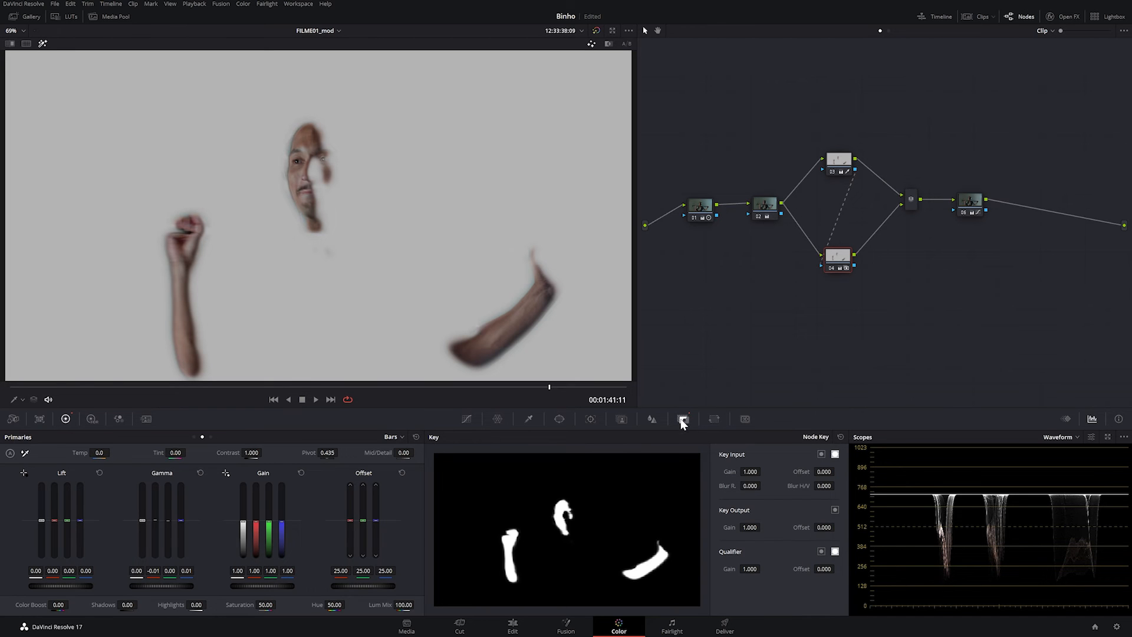
click(823, 454)
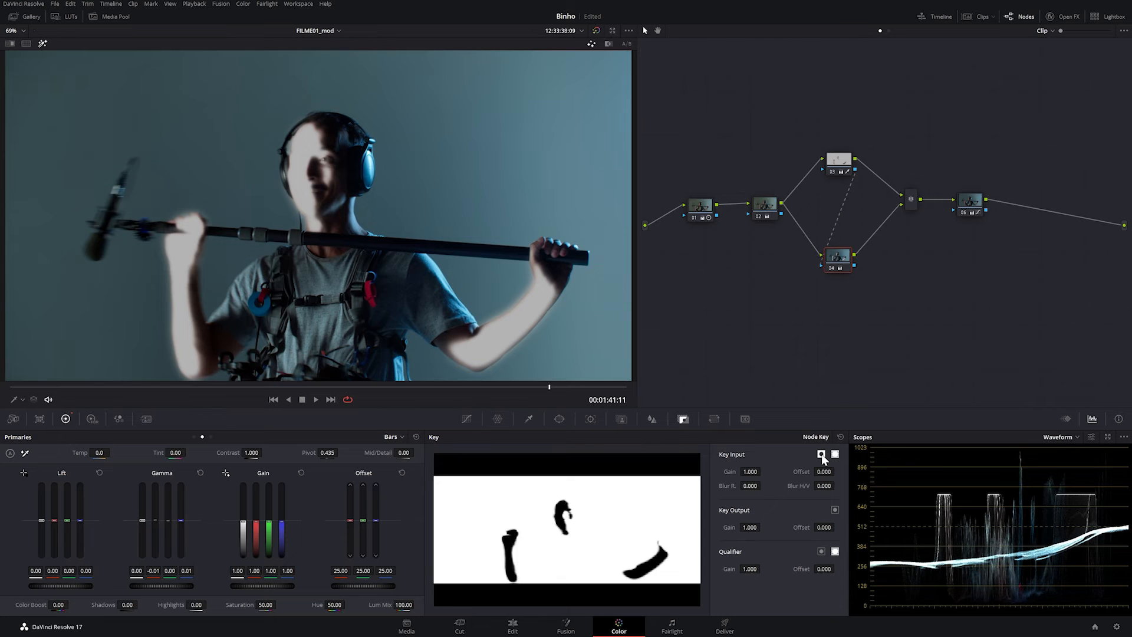
click(843, 160)
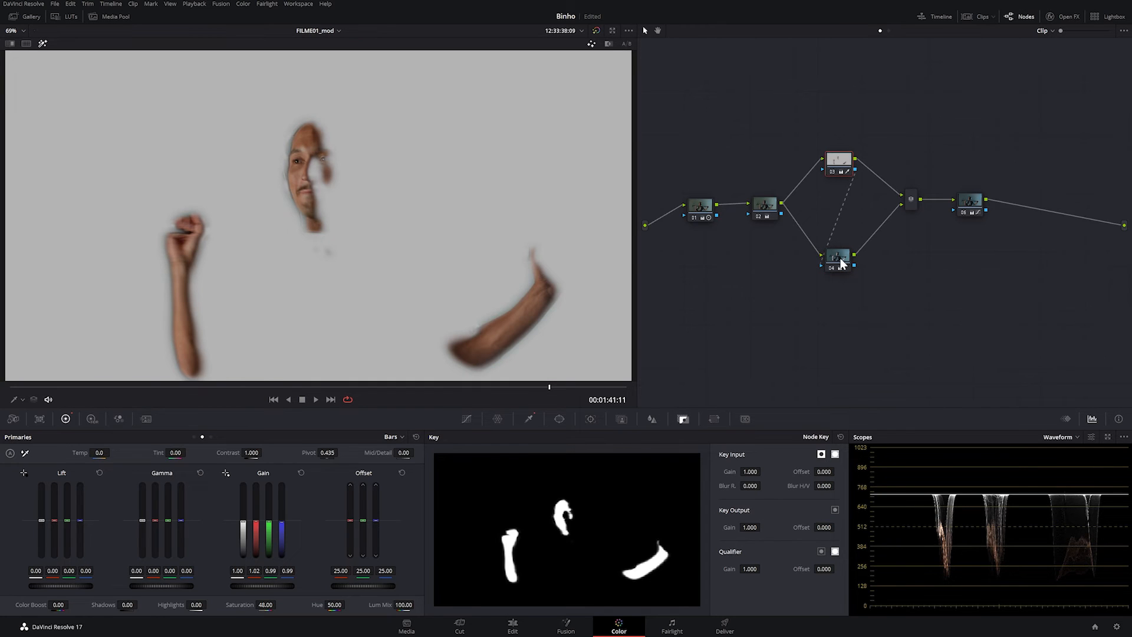
click(840, 260)
click(841, 165)
click(42, 43)
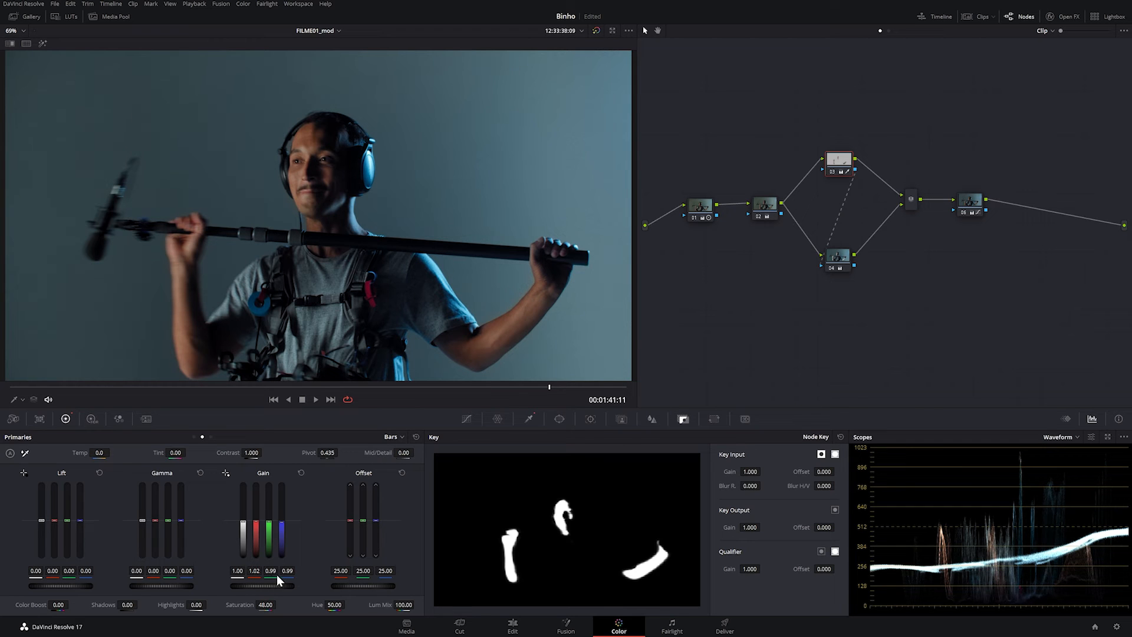
Raise node 04's blue gain to 1.07 and compare the graded clip with the bypassed original.
click(838, 258)
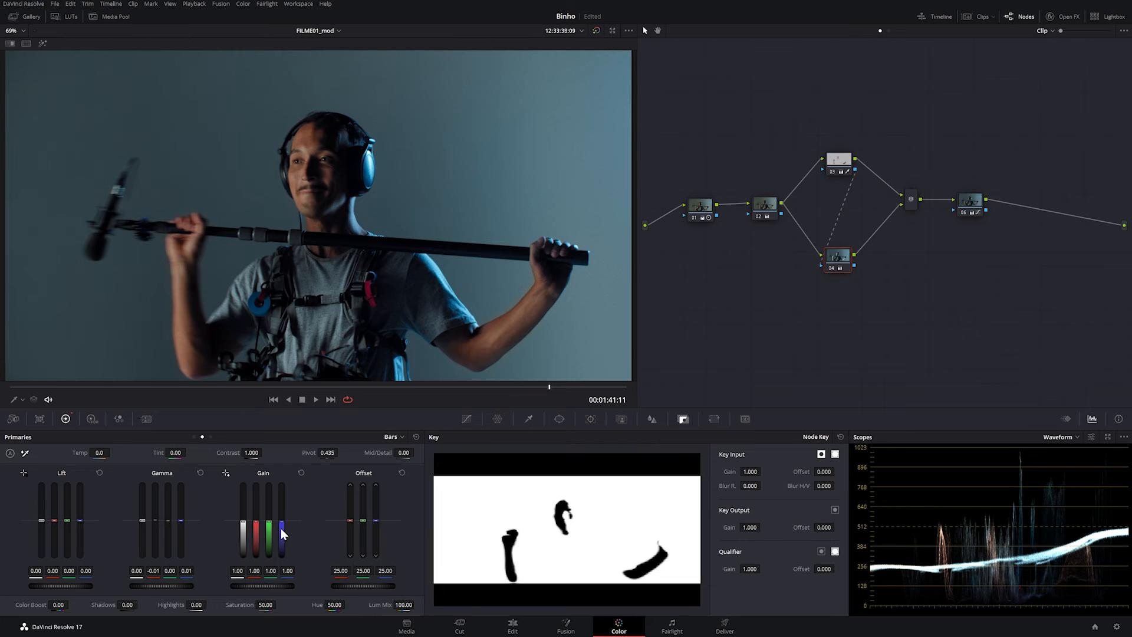
mouse_move(282, 528)
mouse_down()
mouse_move(282, 517)
mouse_move(282, 549)
mouse_move(282, 510)
mouse_up()
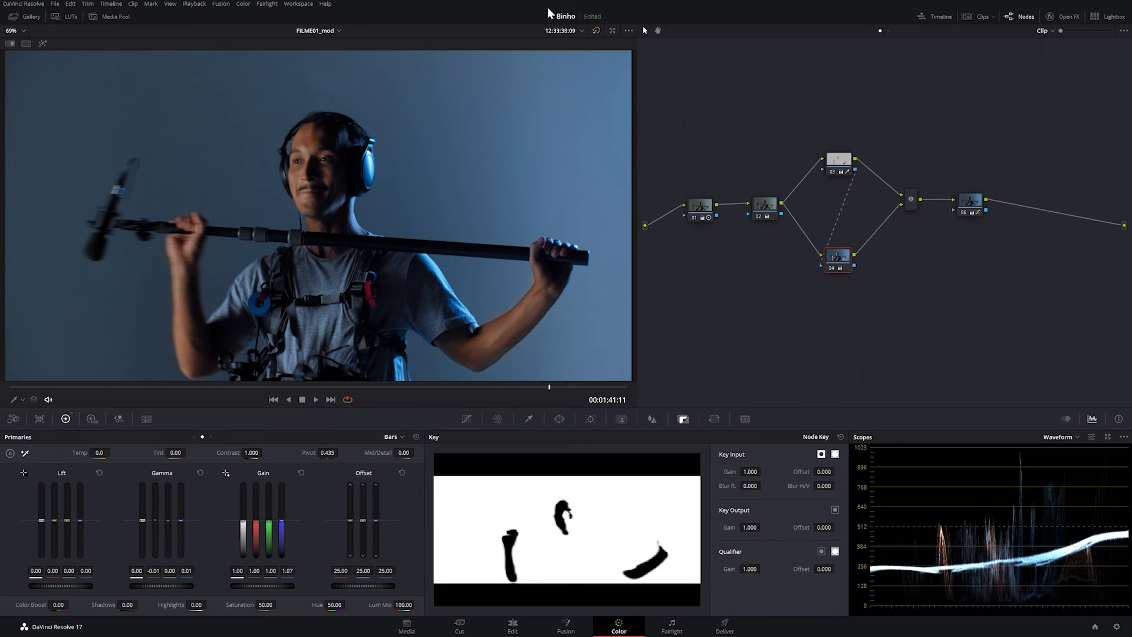
click(597, 30)
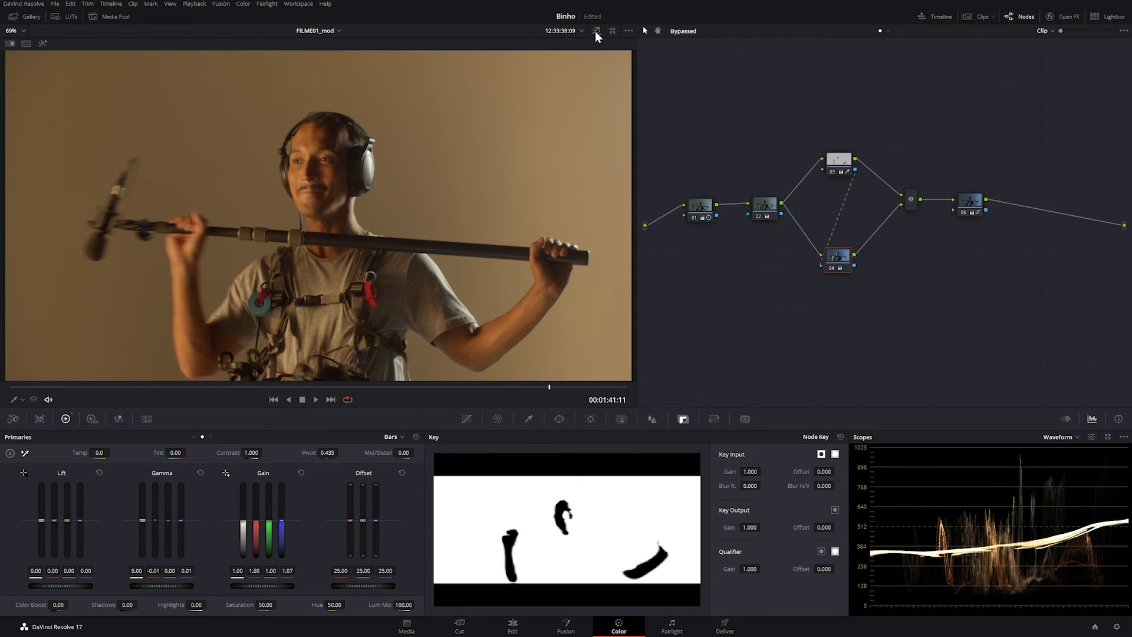
click(597, 29)
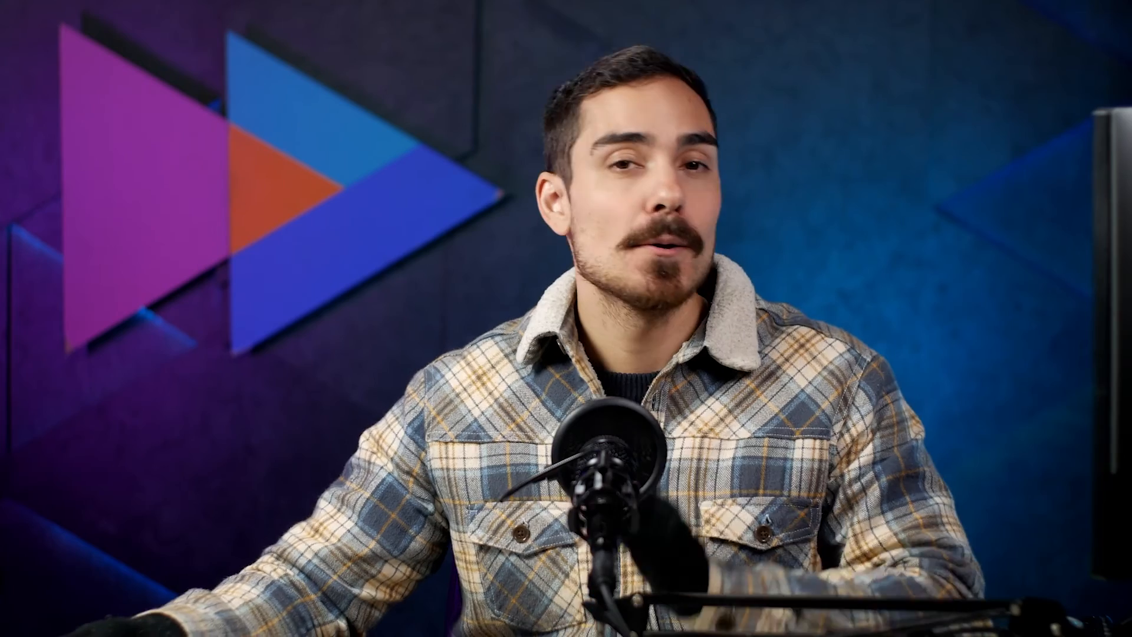